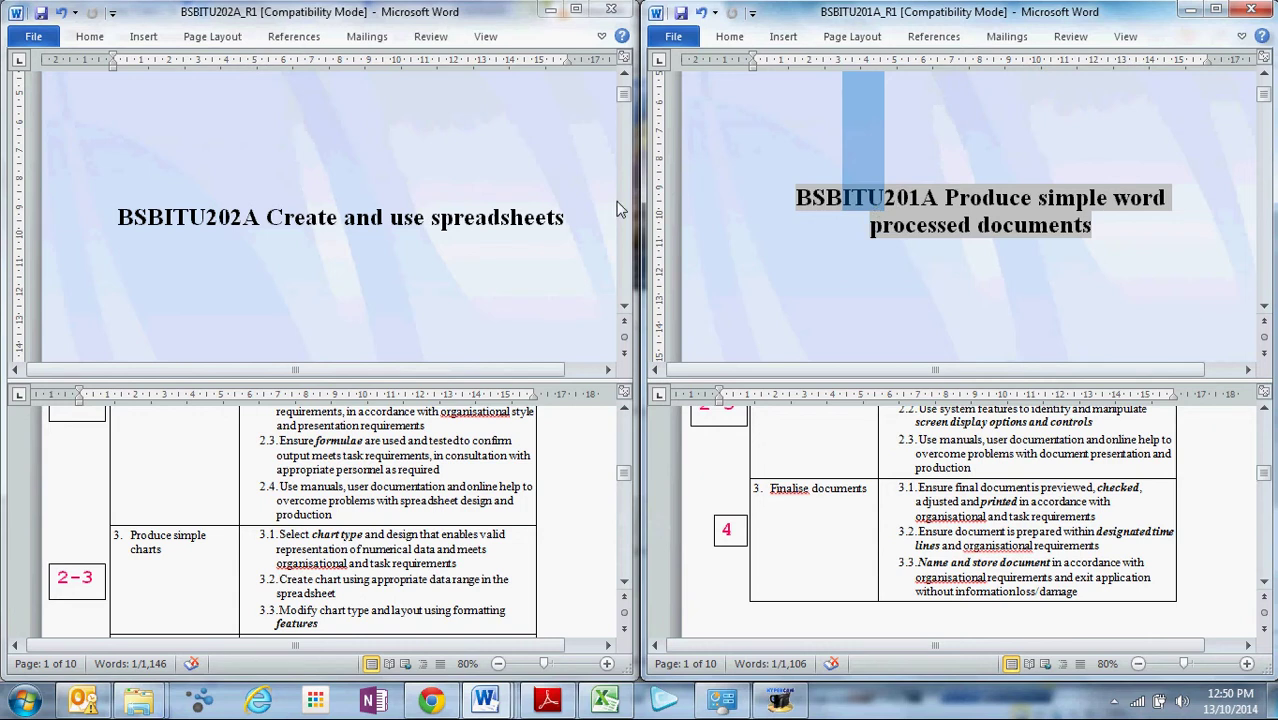
# Select the unit titles of BSBITU202A Create and use spreadsheets and BSBITU201A Produce simple word processed documents in turn to compare them.
pyautogui.tripleClick(326, 204)
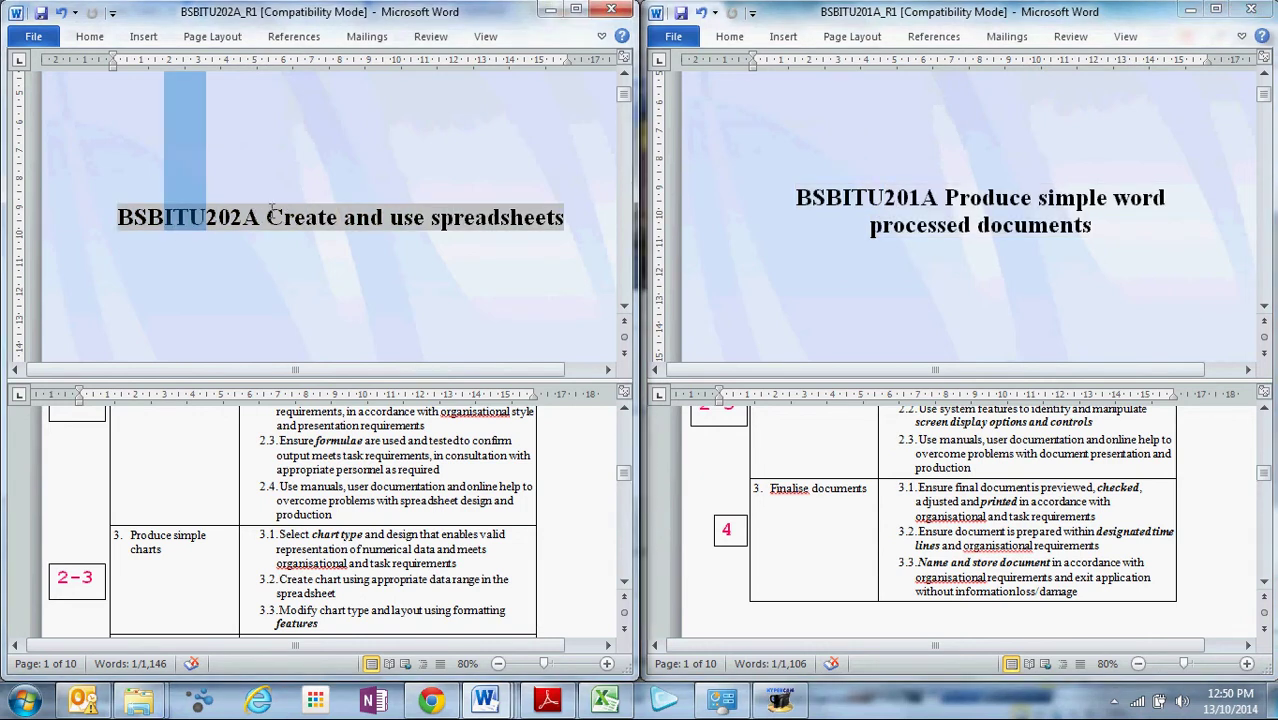
pyautogui.moveTo(268, 217); pyautogui.dragTo(566, 220)
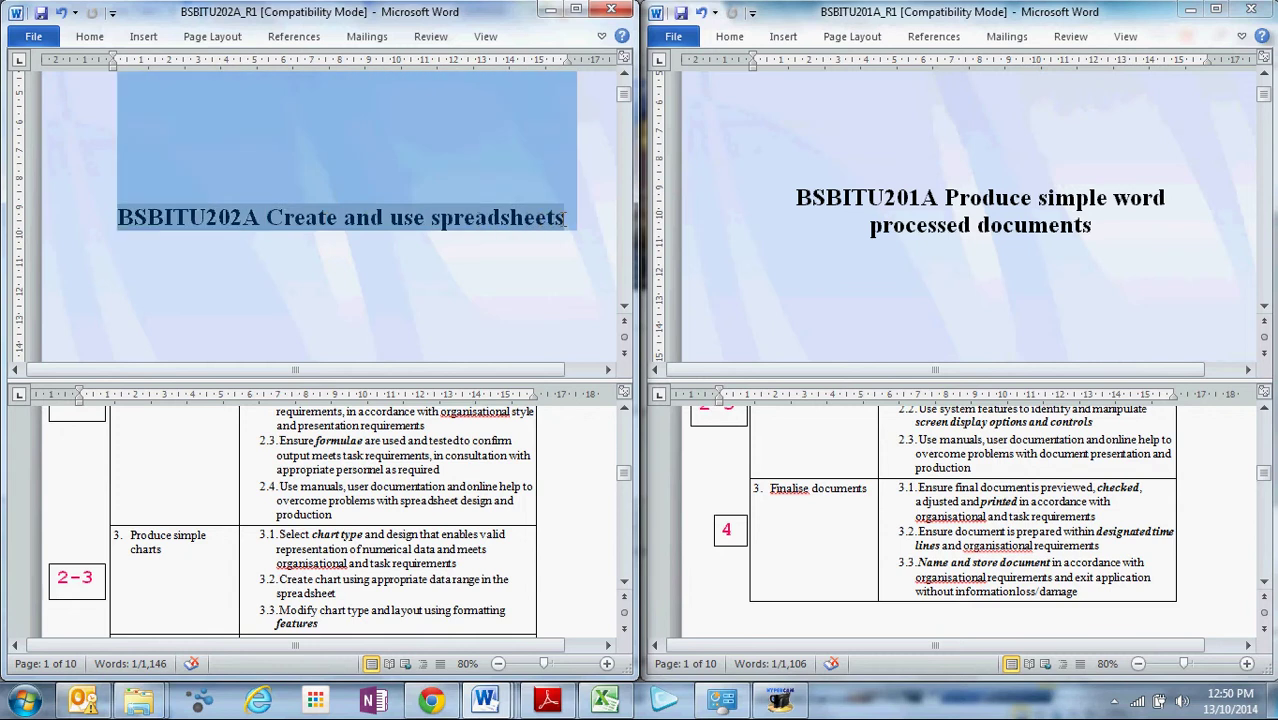
pyautogui.tripleClick(955, 198)
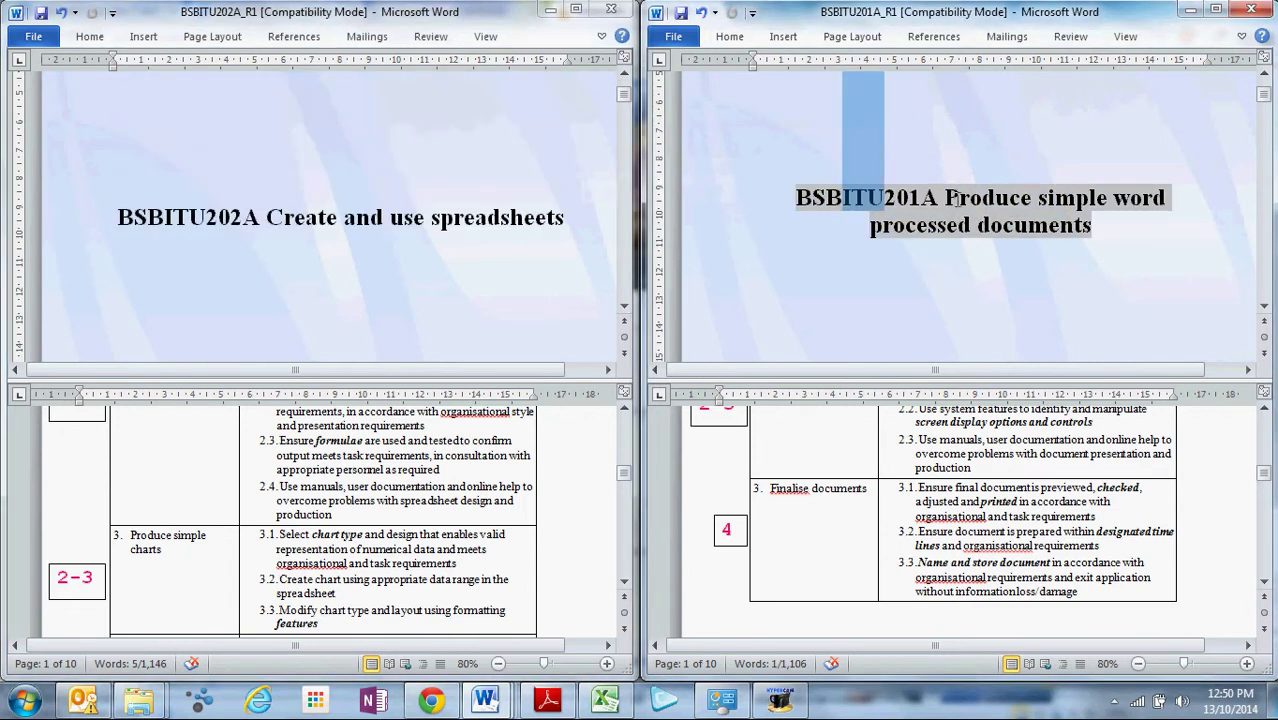
pyautogui.doubleClick(998, 198)
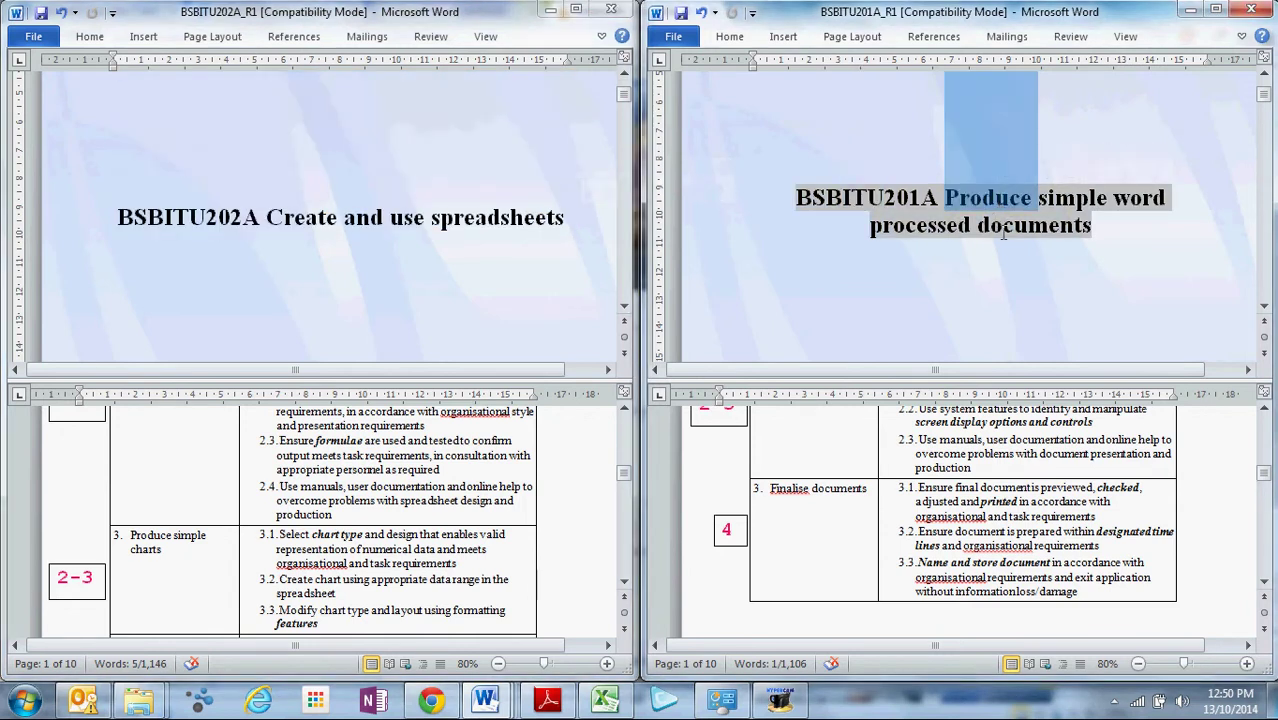
pyautogui.click(883, 198)
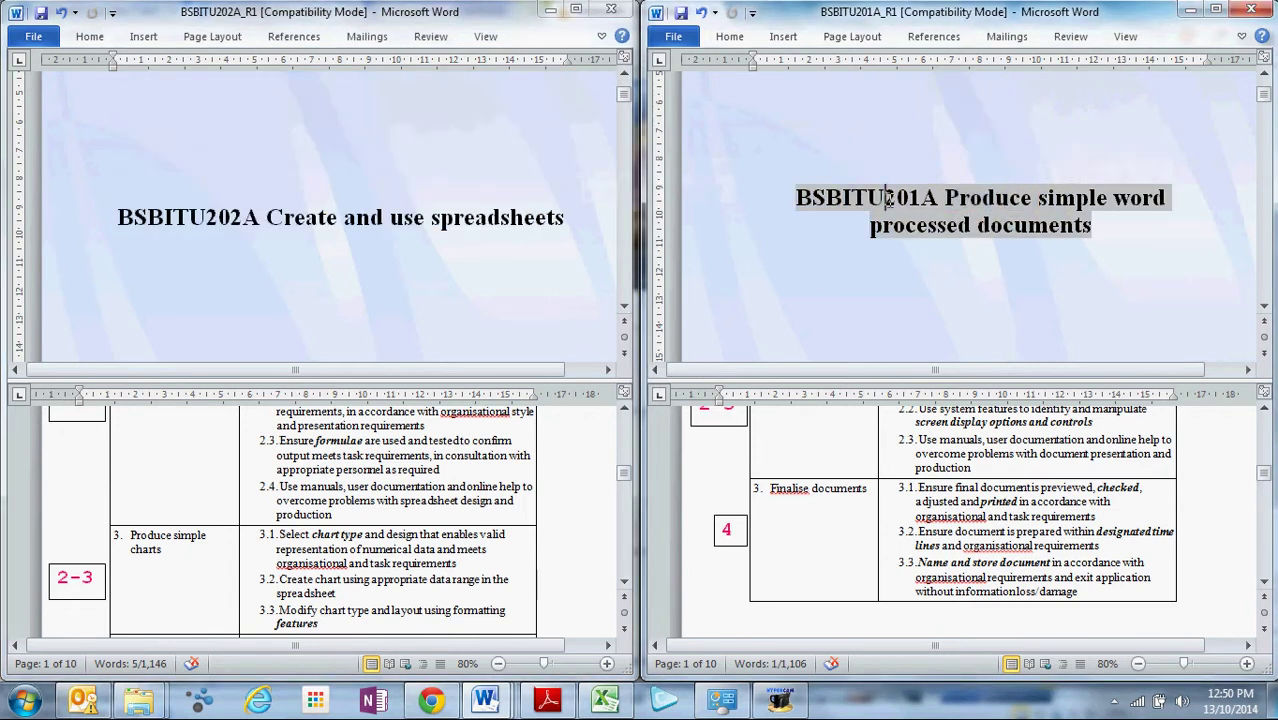
# Remove the window split from both the BSBITU201A and BSBITU202A documents.
pyautogui.click(1125, 37)
pyautogui.click(1037, 101)
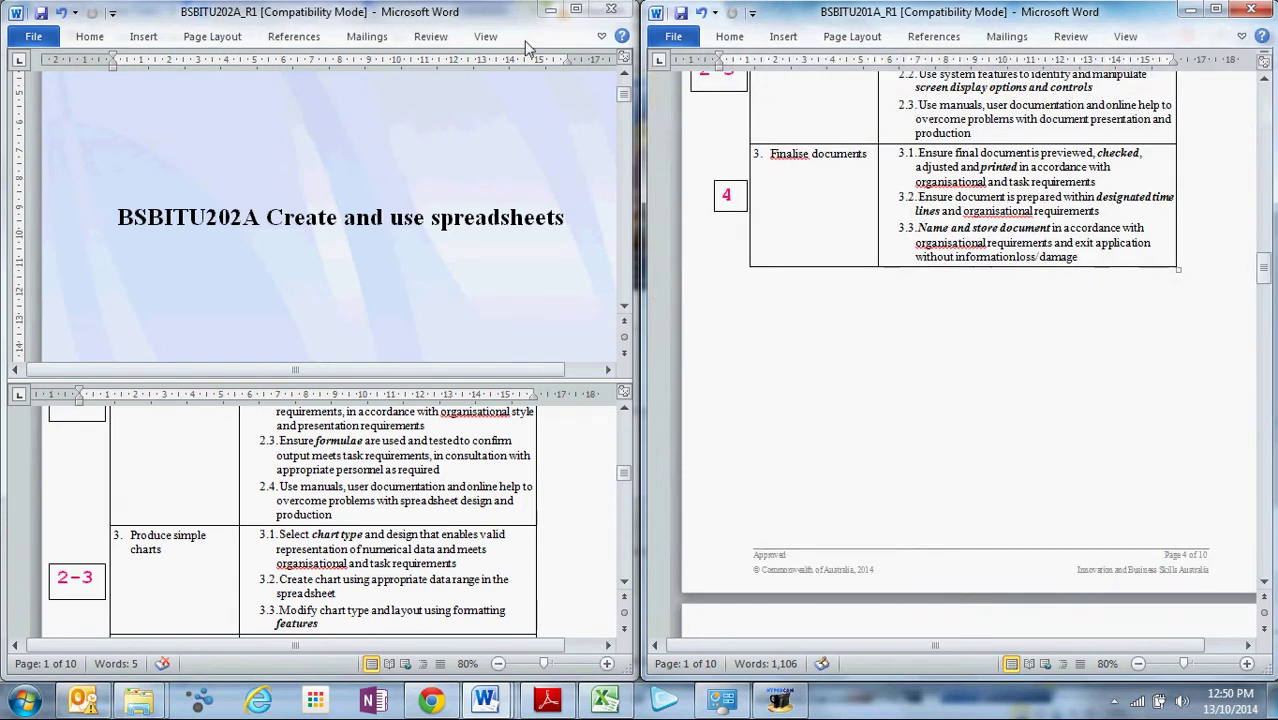
pyautogui.click(485, 40)
pyautogui.click(485, 37)
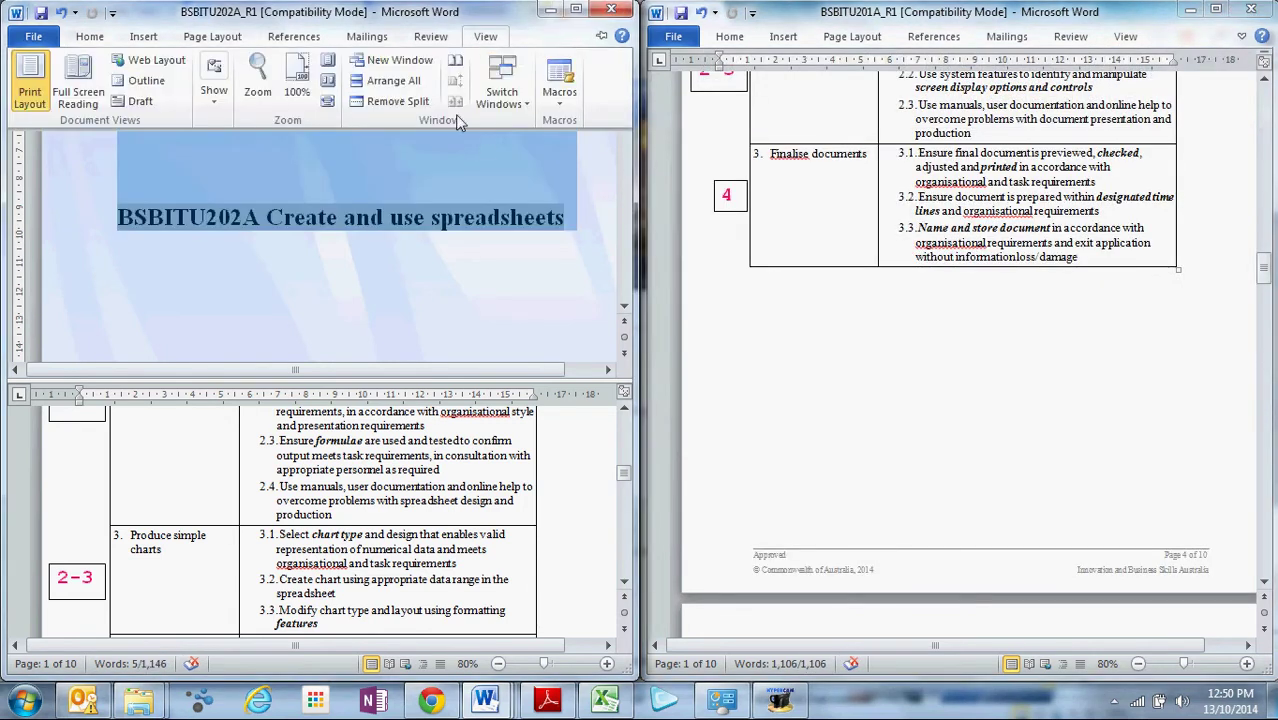
pyautogui.click(397, 110)
# Bring up both Elements and Performance Criteria tables and examine the first three elements of the spreadsheets unit by selecting their text.
pyautogui.scroll(5, 345, 153)
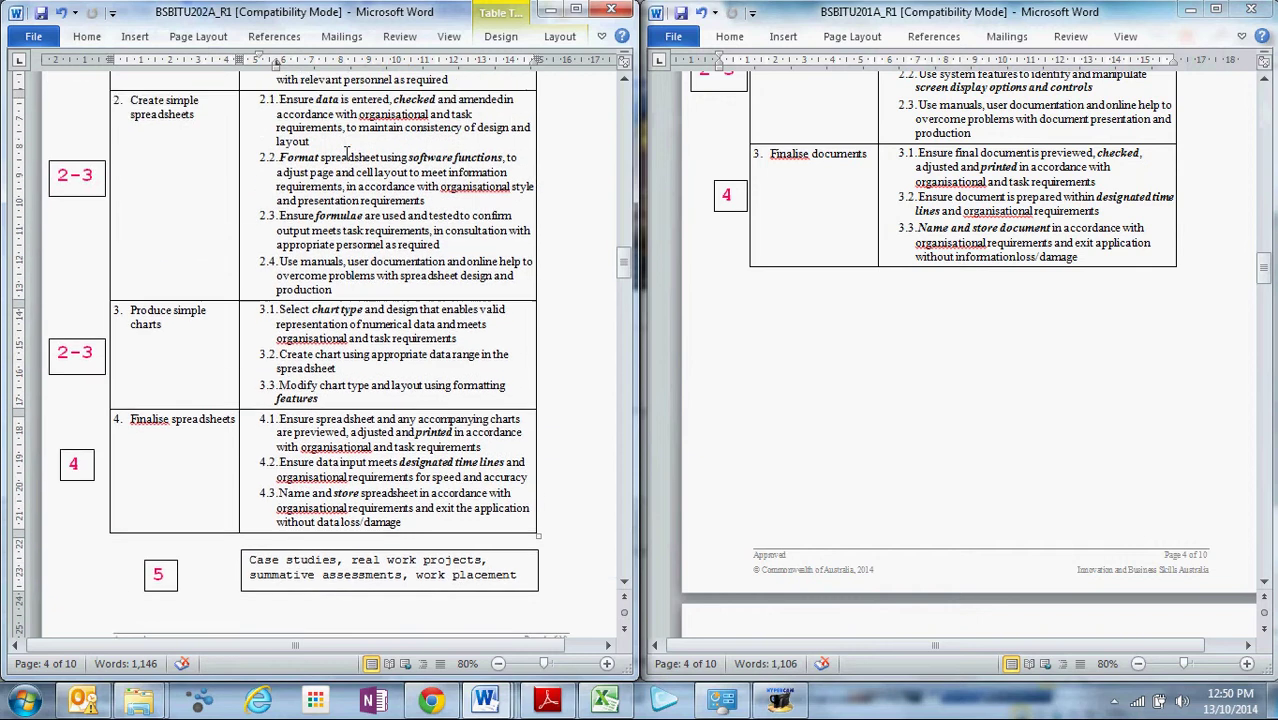
pyautogui.scroll(1, 346, 153)
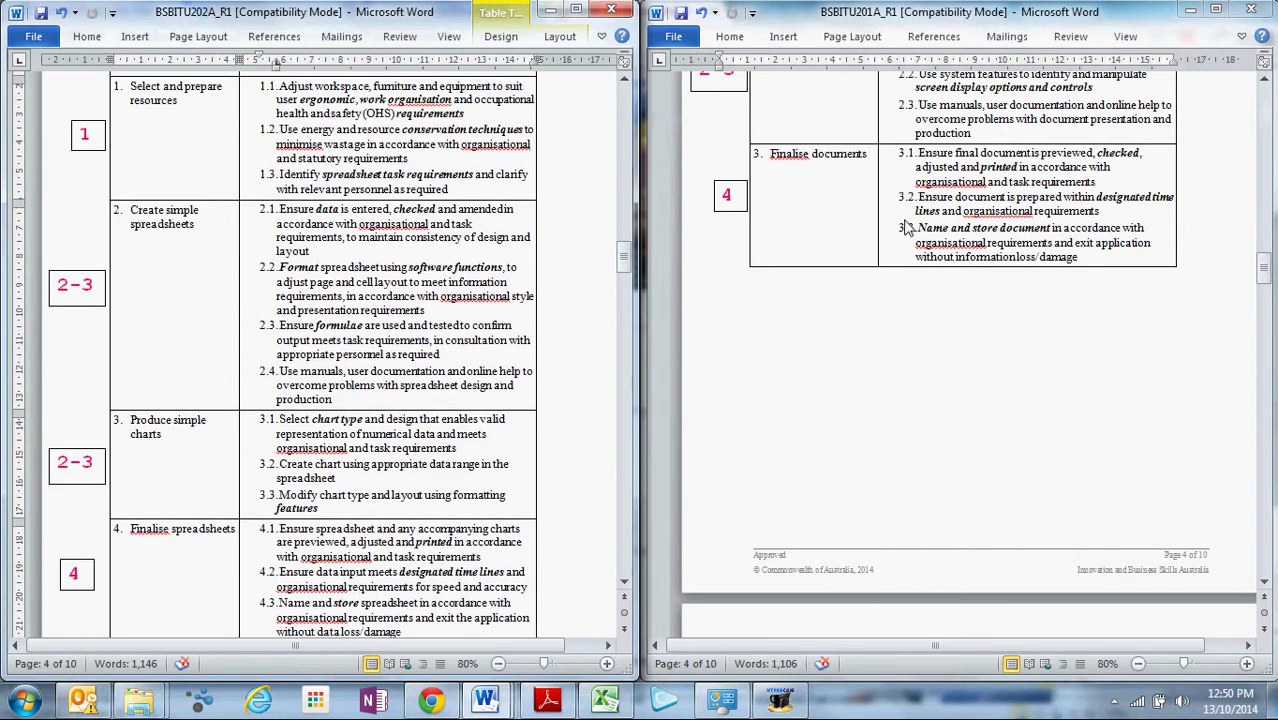
pyautogui.scroll(7, 960, 330)
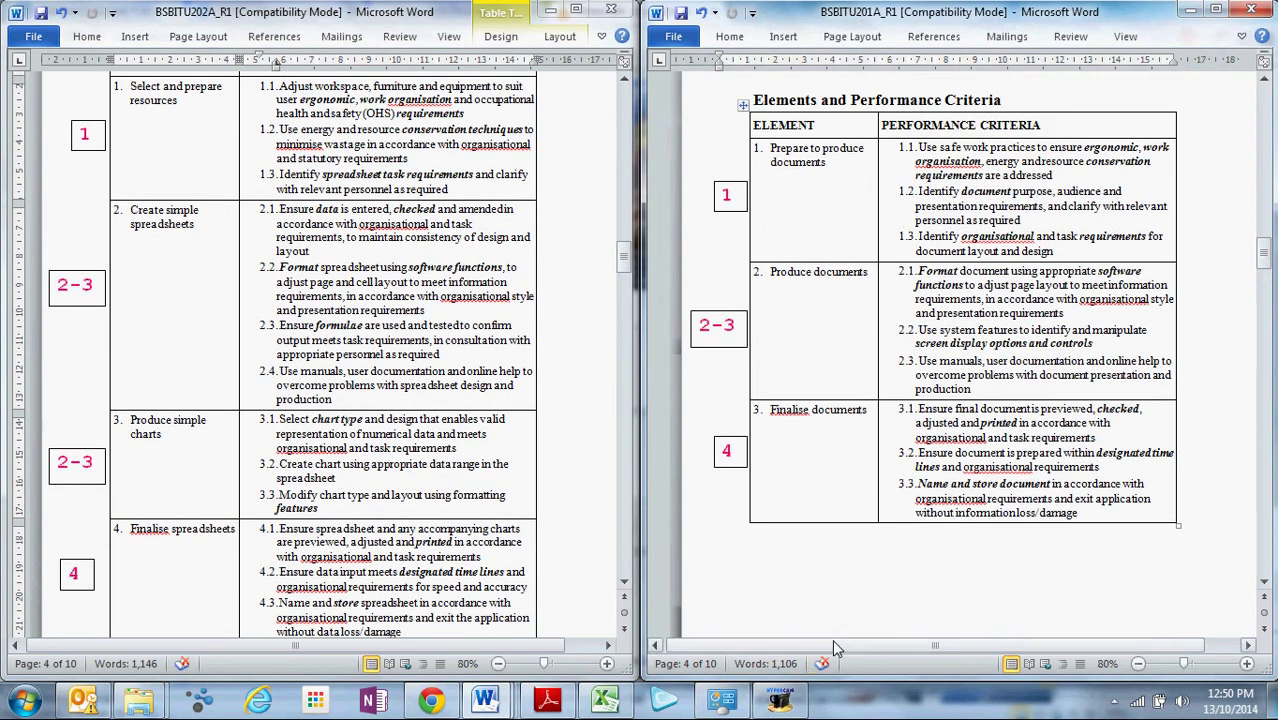
pyautogui.moveTo(838, 648); pyautogui.dragTo(876, 648)
pyautogui.moveTo(320, 646); pyautogui.dragTo(358, 646)
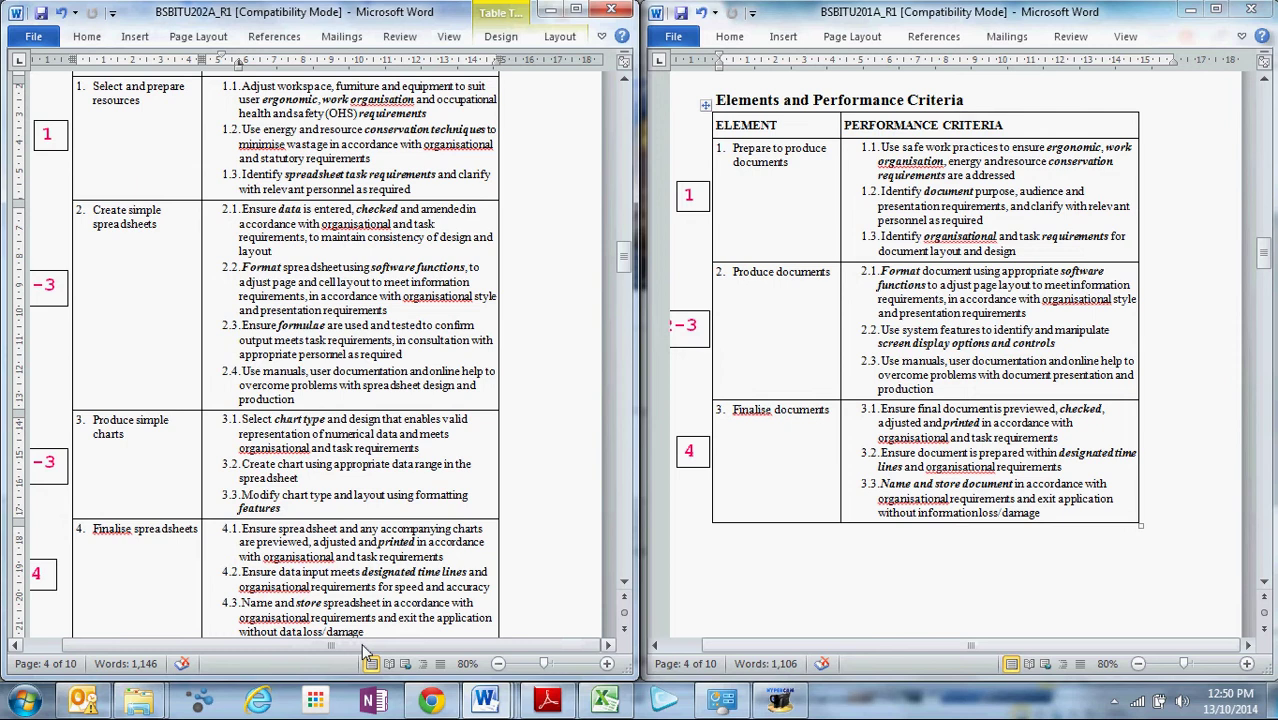
pyautogui.scroll(1, 134, 175)
pyautogui.moveTo(152, 131); pyautogui.dragTo(92, 121)
pyautogui.moveTo(160, 262); pyautogui.dragTo(93, 247)
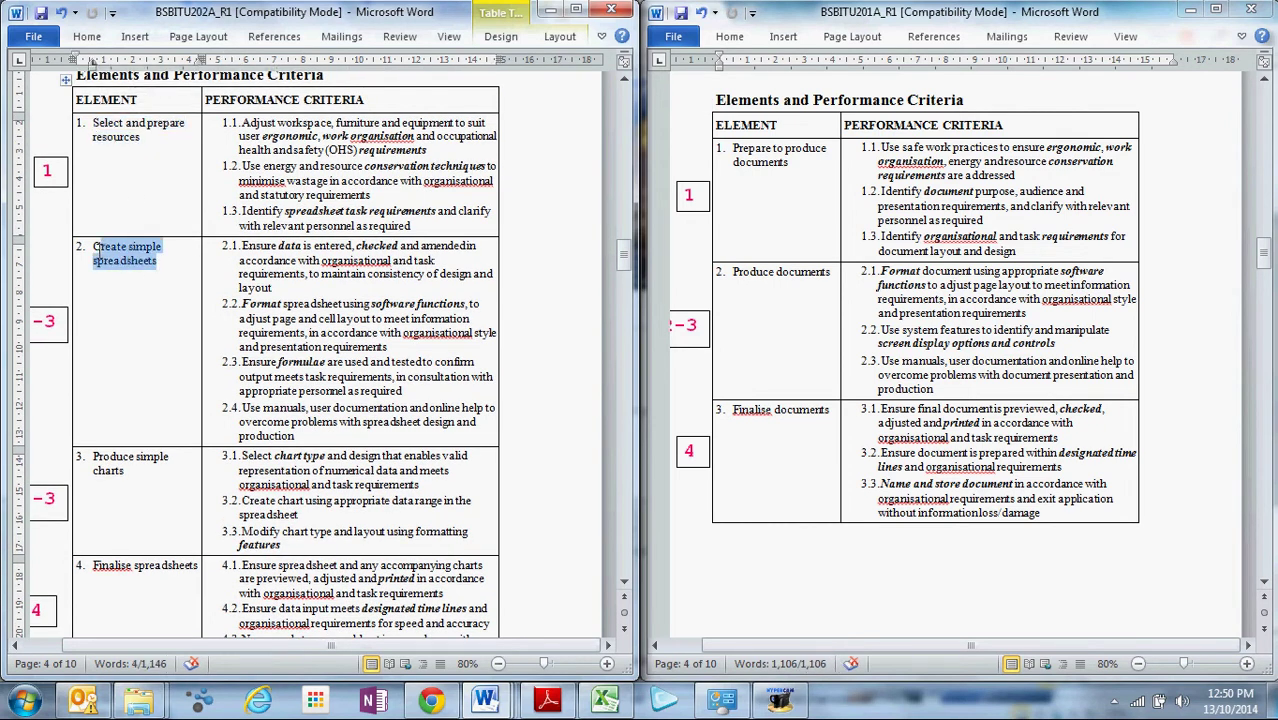
pyautogui.moveTo(124, 471); pyautogui.dragTo(93, 456)
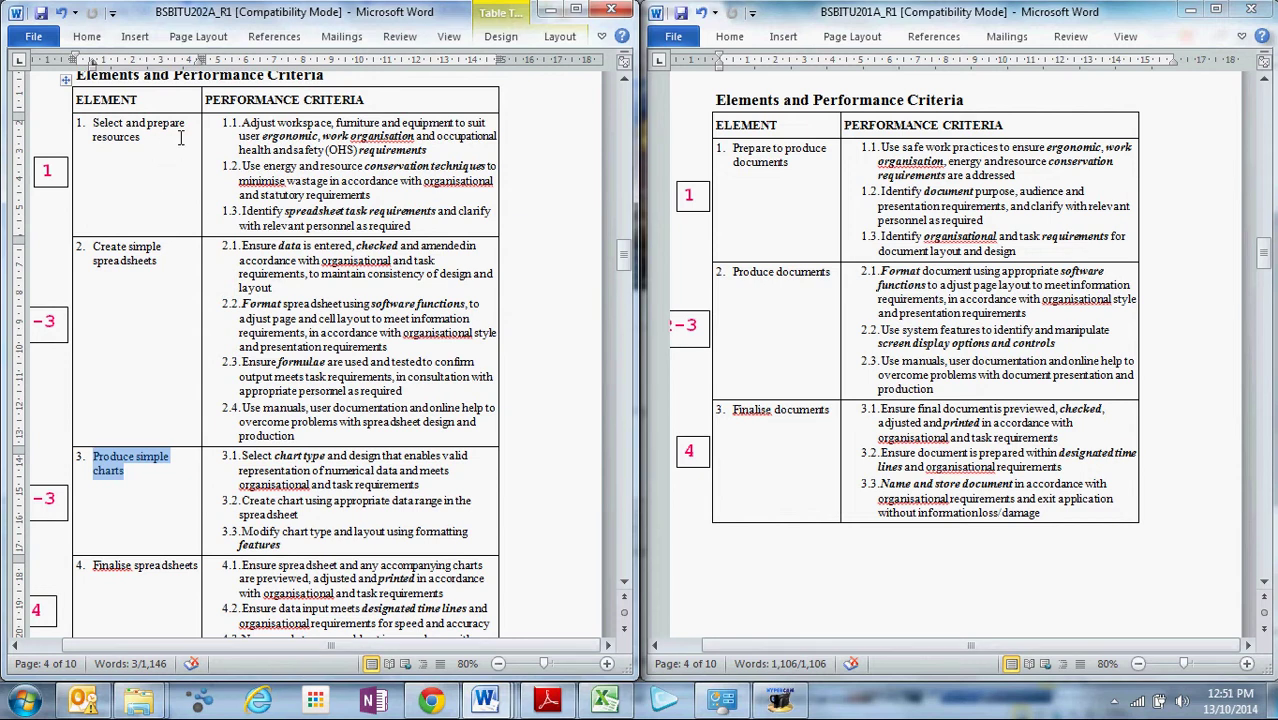
pyautogui.scroll(1, 138, 137)
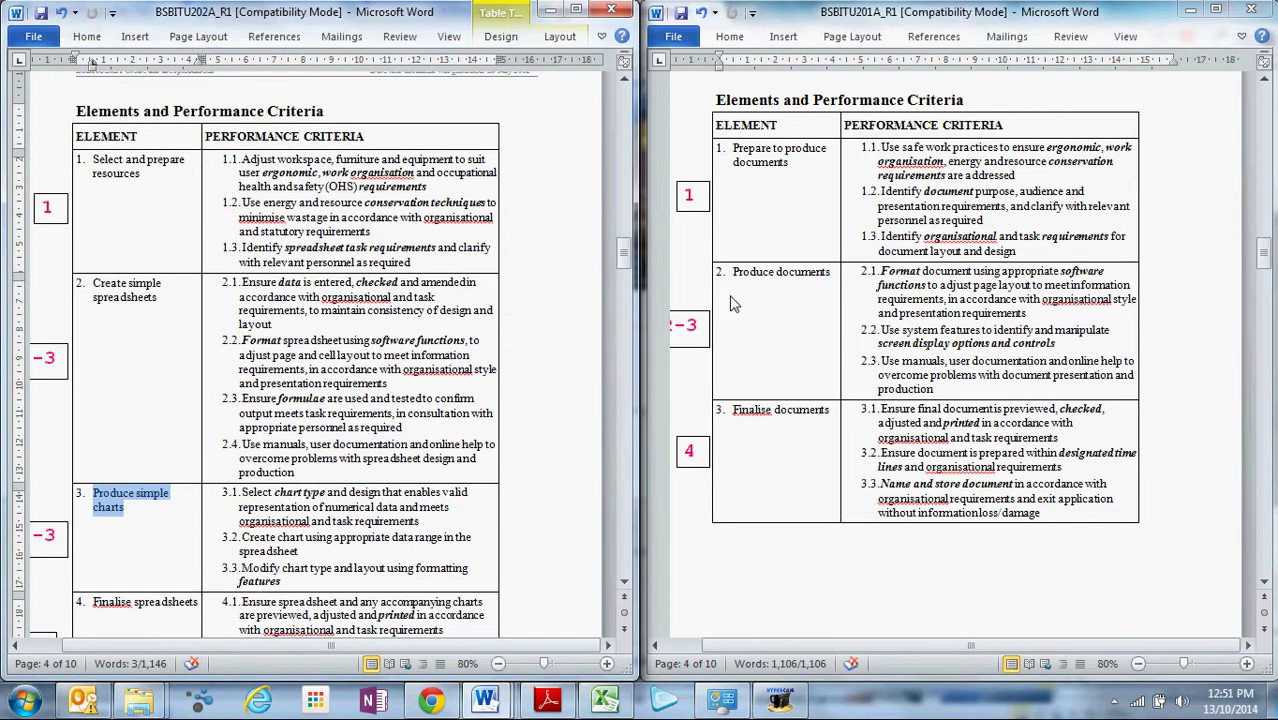
# Compare the action verbs of the elements in both units, selecting words such as Select, Create and Finalise.
pyautogui.doubleClick(115, 162)
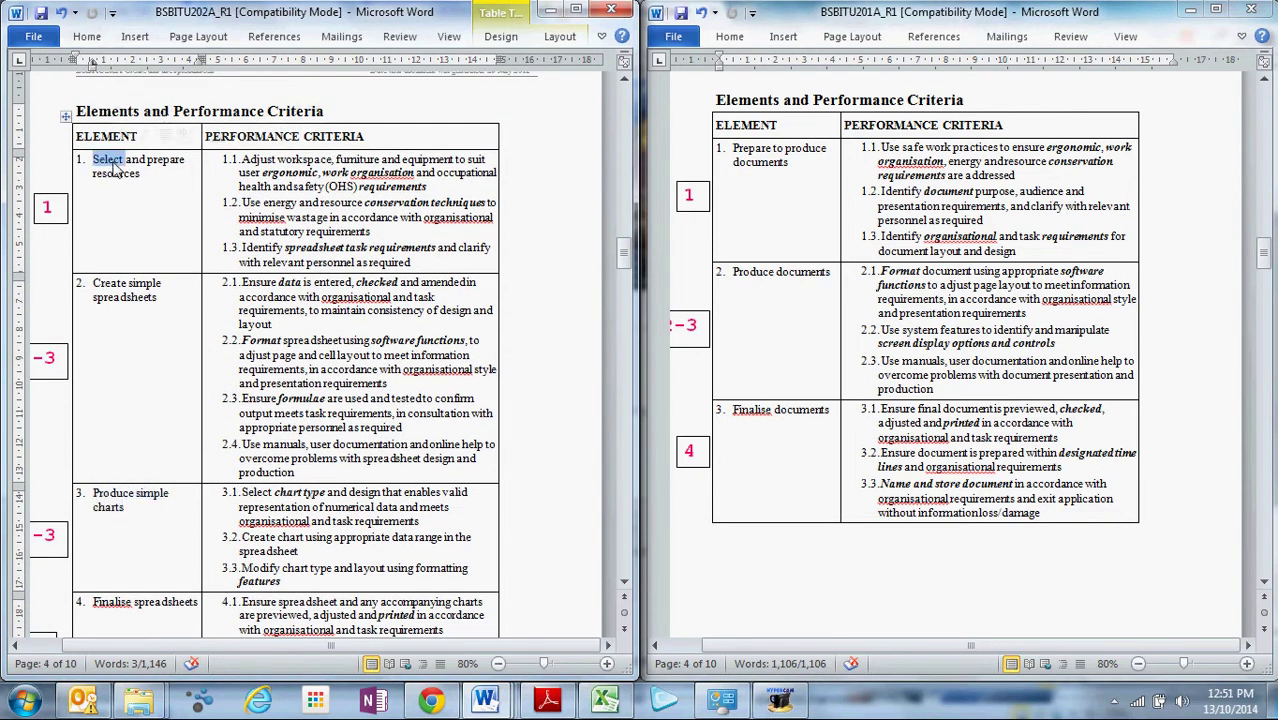
pyautogui.doubleClick(166, 160)
pyautogui.doubleClick(108, 285)
pyautogui.click(104, 493)
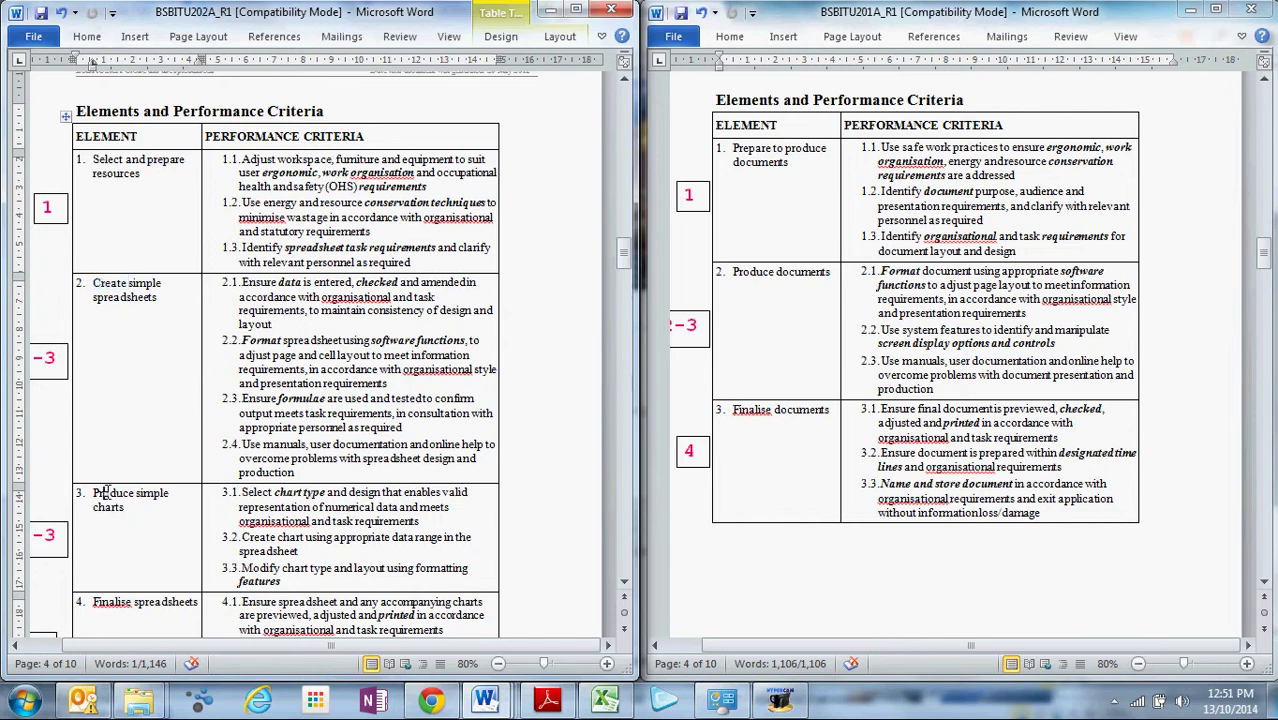
pyautogui.doubleClick(100, 604)
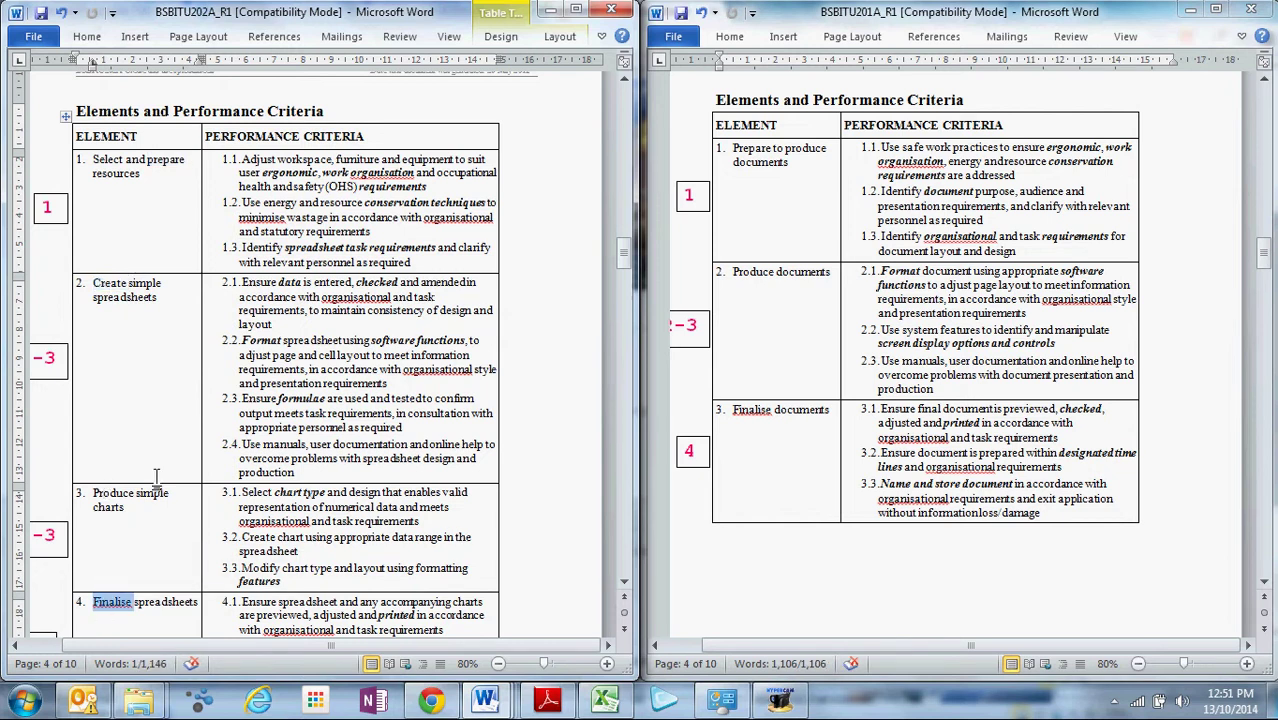
pyautogui.doubleClick(758, 150)
pyautogui.doubleClick(757, 272)
pyautogui.click(758, 410)
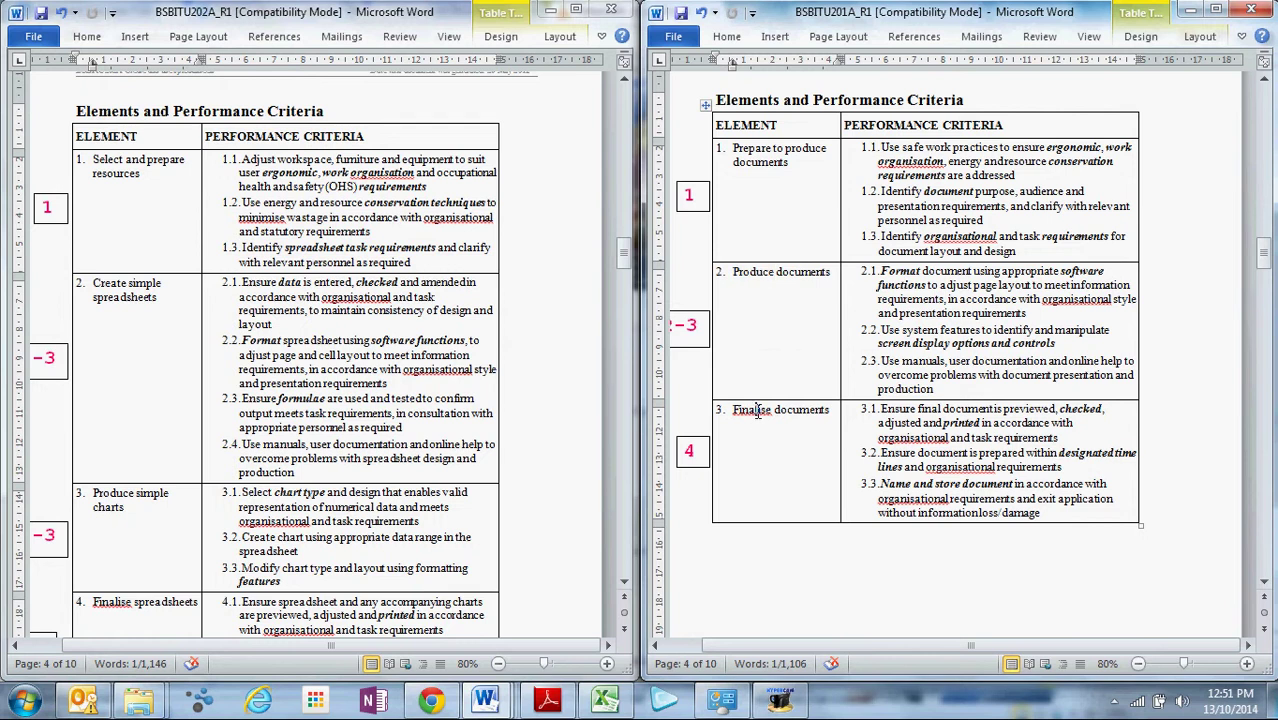
pyautogui.doubleClick(758, 410)
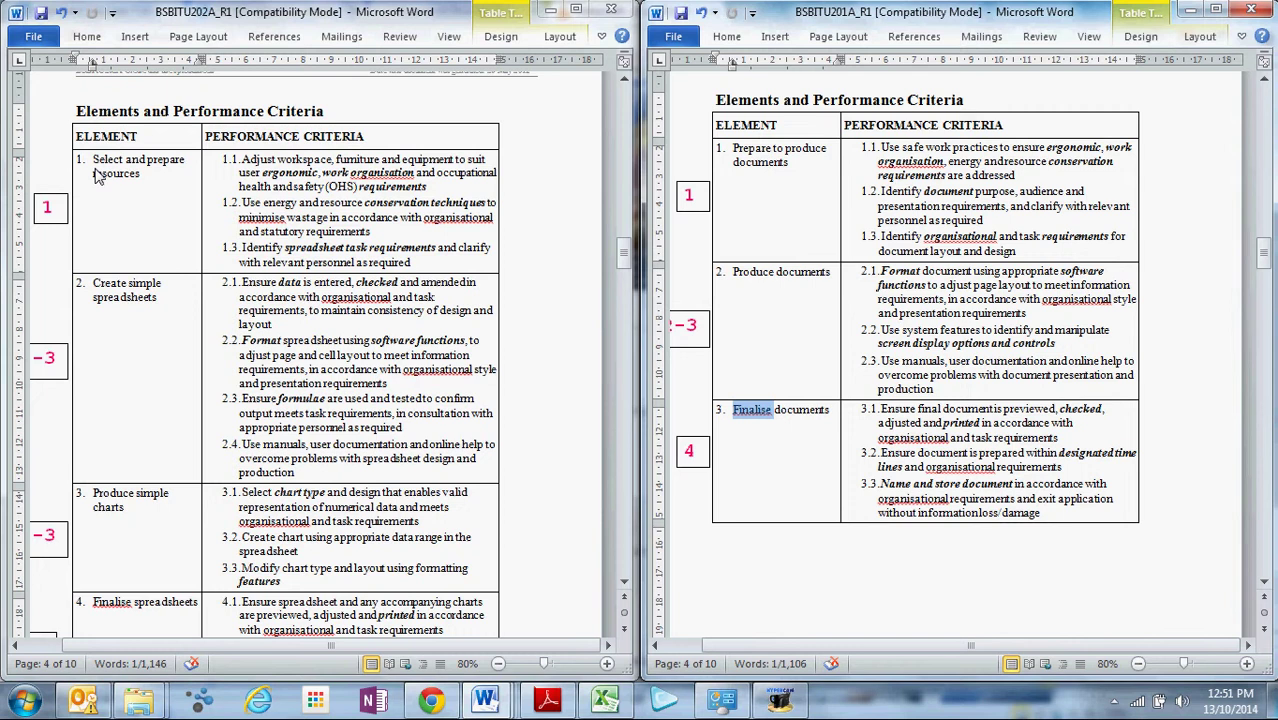
# Move the box numbered 1 in each document into the first element's cell, below its text.
pyautogui.click(66, 188)
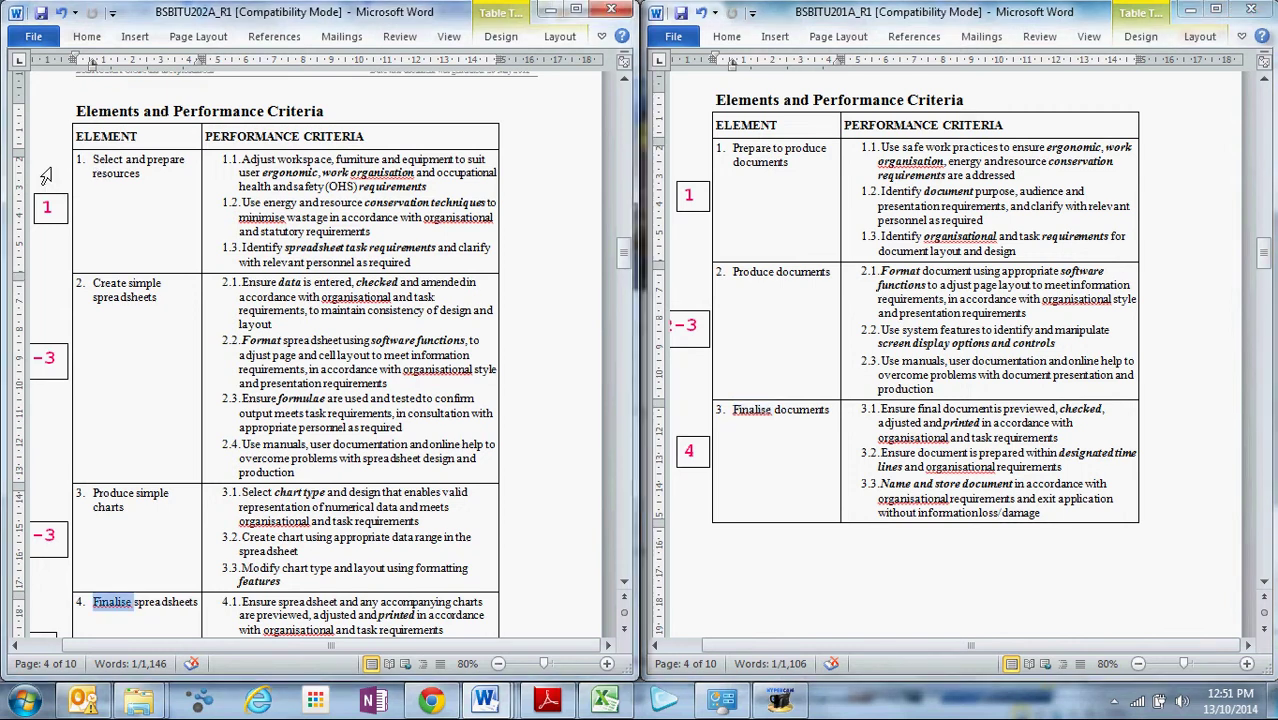
pyautogui.click(51, 193)
pyautogui.moveTo(51, 193); pyautogui.dragTo(116, 194)
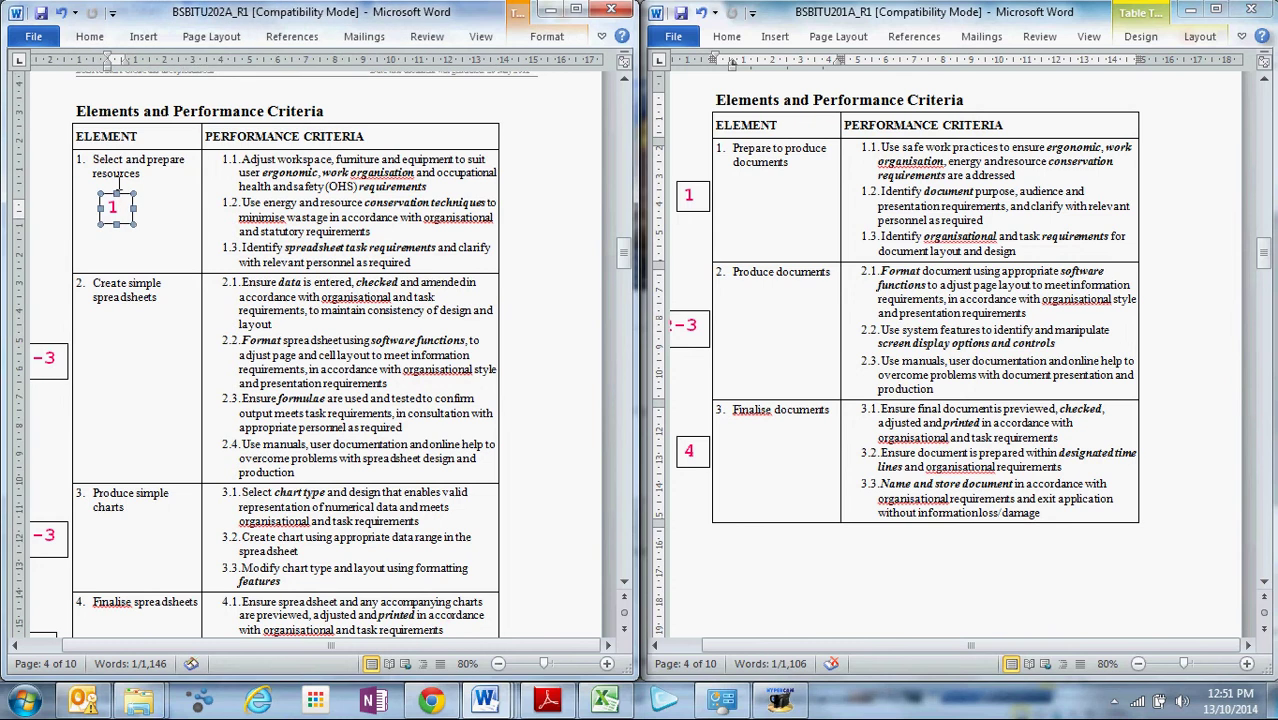
pyautogui.click(698, 184)
pyautogui.moveTo(698, 184); pyautogui.dragTo(775, 184)
# Compare performance criterion 1.1 in both units, selecting its text about workspace, ergonomic and work organisation requirements.
pyautogui.click(312, 183)
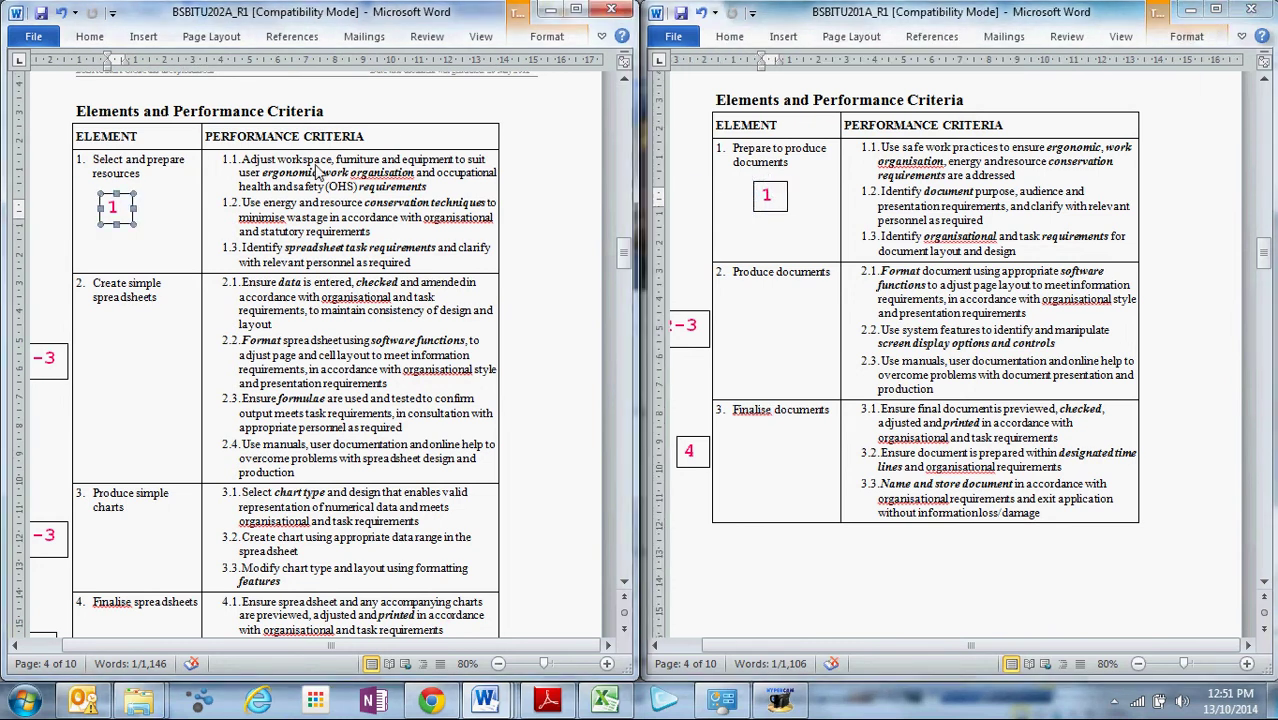
pyautogui.moveTo(241, 160); pyautogui.dragTo(390, 184)
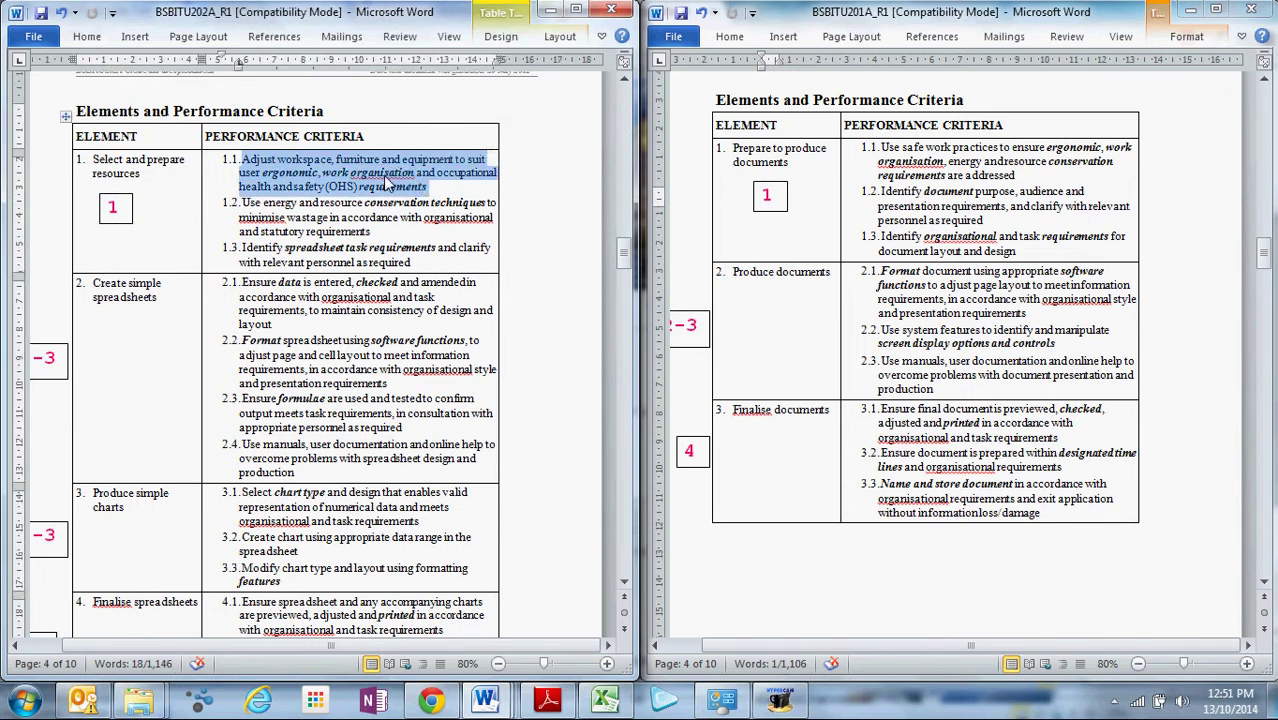
pyautogui.click(382, 178)
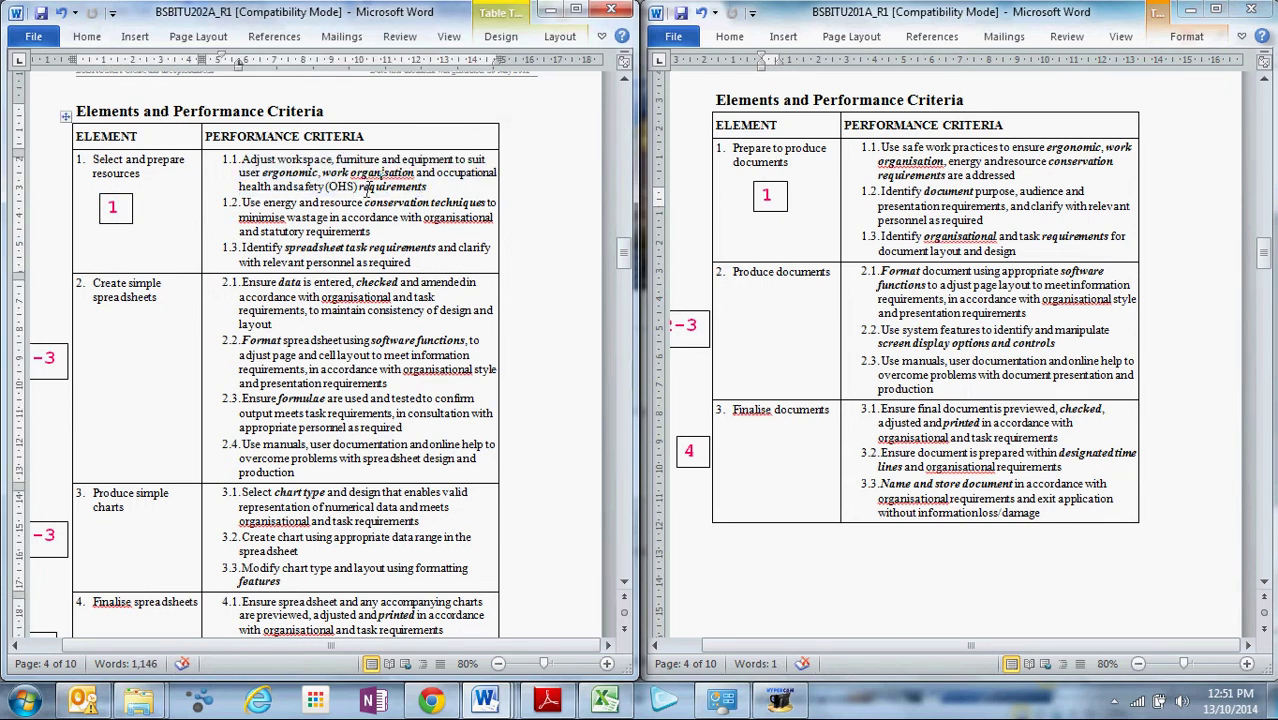
pyautogui.click(912, 155)
pyautogui.moveTo(879, 162); pyautogui.dragTo(982, 162)
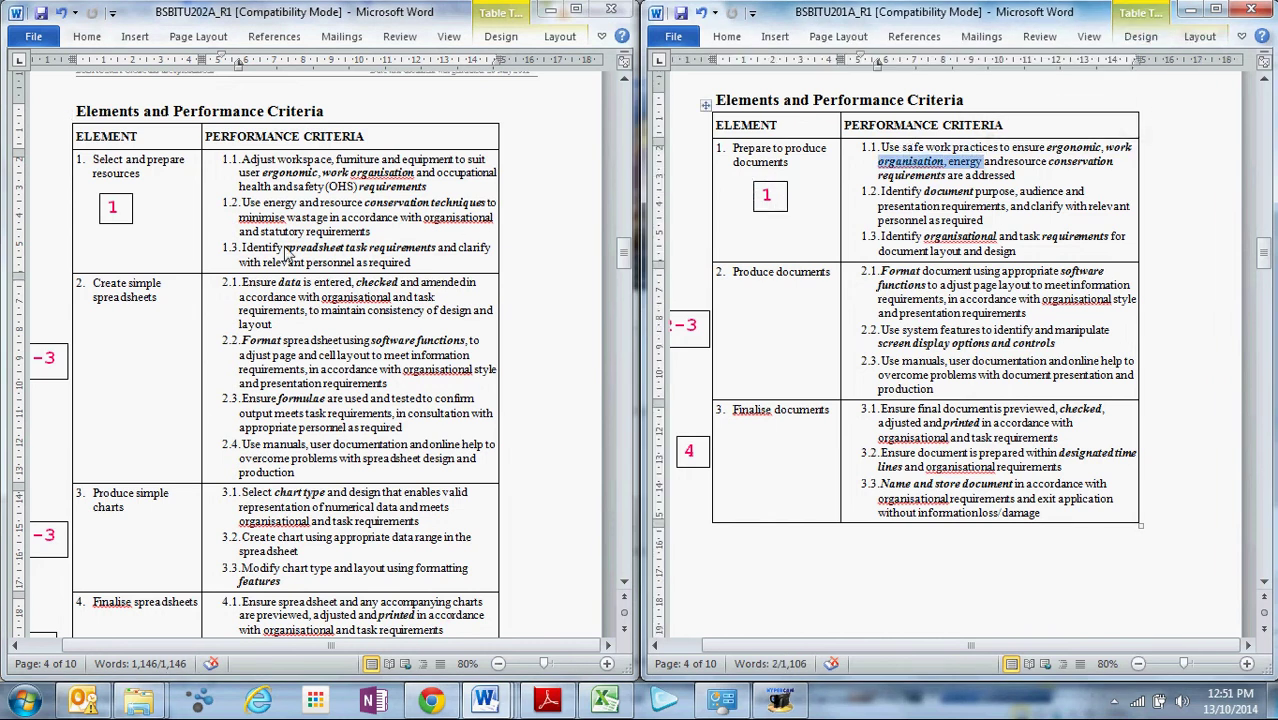
# Compare criterion 1.2 in both units, selecting the conservation techniques phrase, the document purpose phrase and the word audience.
pyautogui.moveTo(264, 209); pyautogui.dragTo(449, 203)
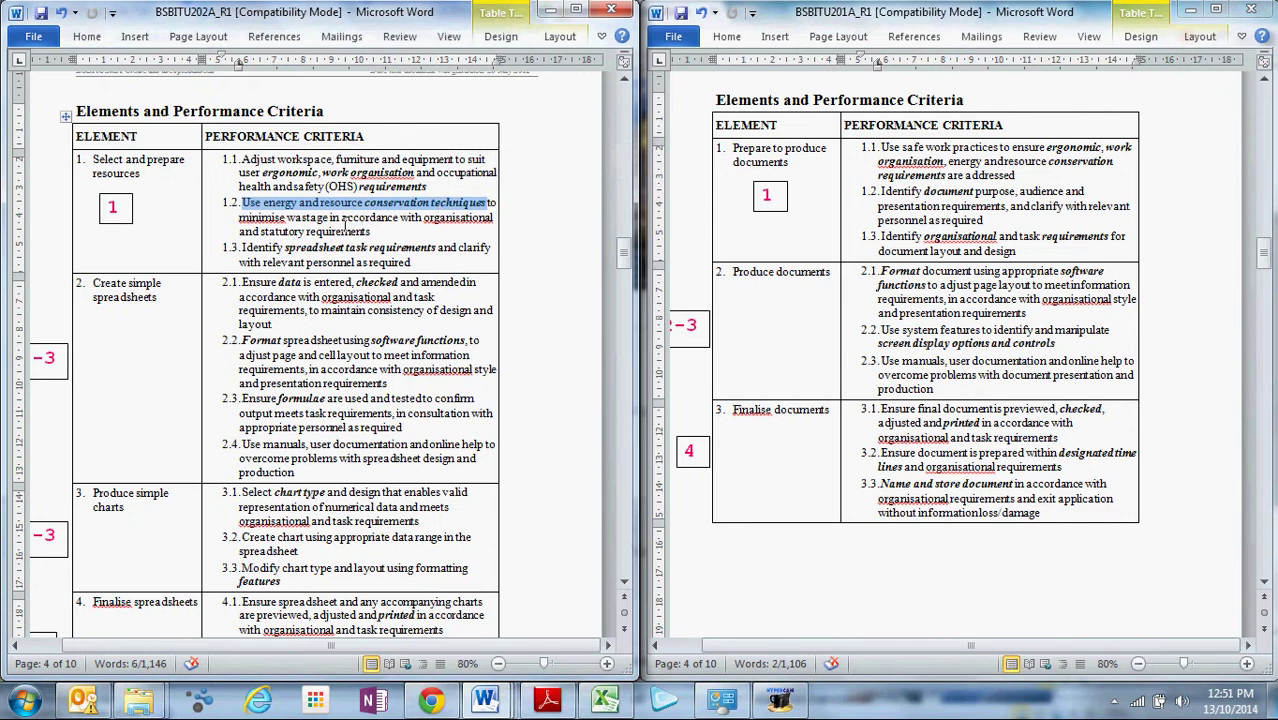
pyautogui.click(909, 200)
pyautogui.moveTo(880, 191); pyautogui.dragTo(1002, 205)
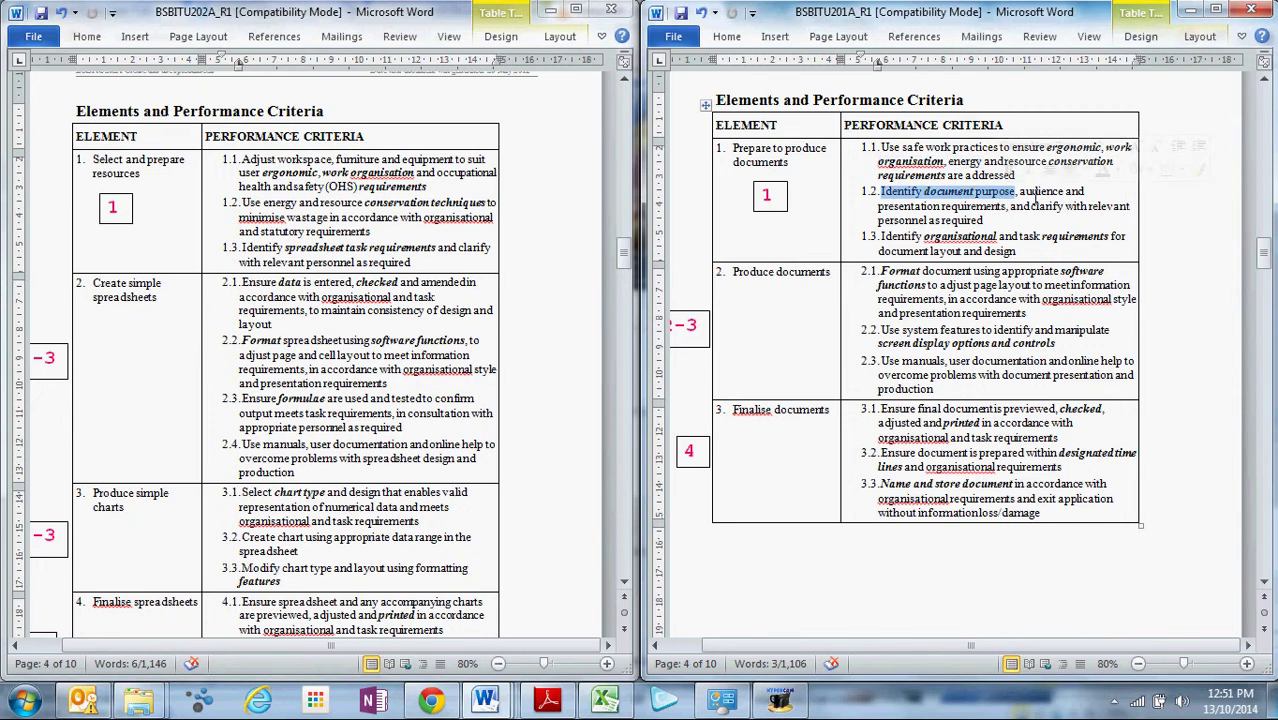
pyautogui.doubleClick(1036, 196)
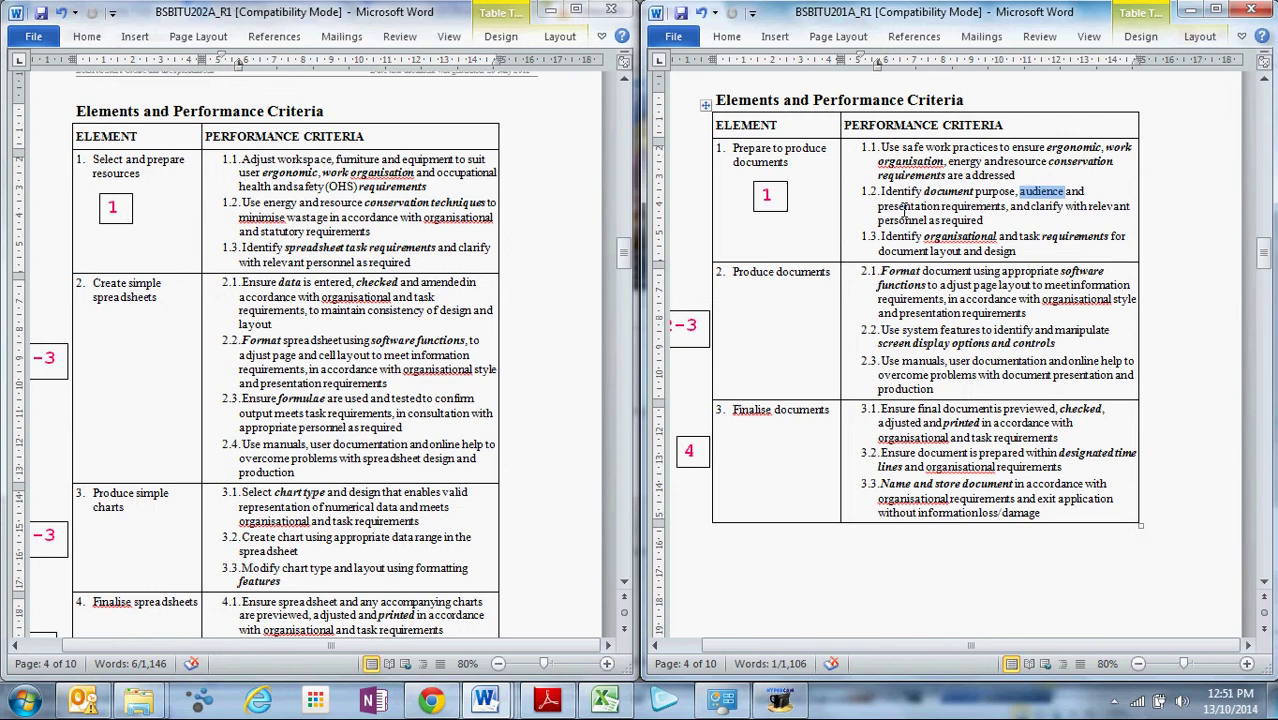
# Compare criterion 1.3 in both units, selecting "layout and design" and "Identify spreadsheet task requirements".
pyautogui.moveTo(907, 243); pyautogui.dragTo(934, 256)
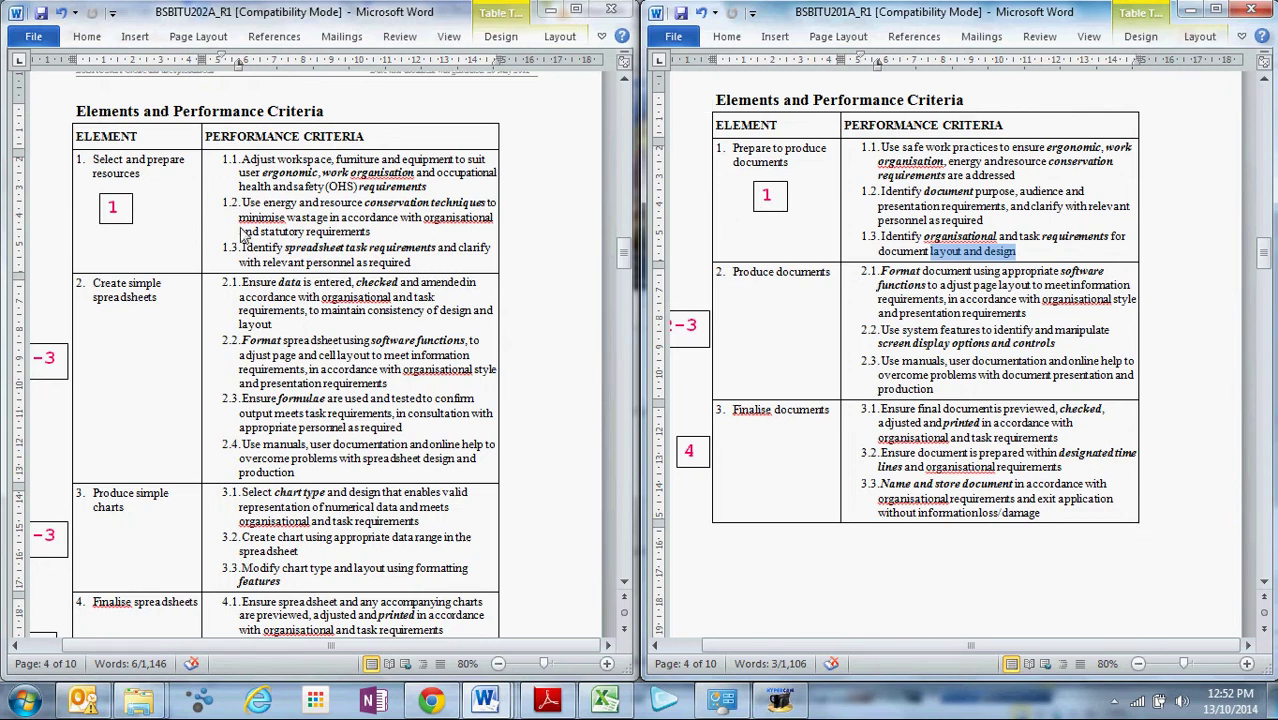
pyautogui.click(280, 252)
pyautogui.moveTo(242, 248); pyautogui.dragTo(432, 252)
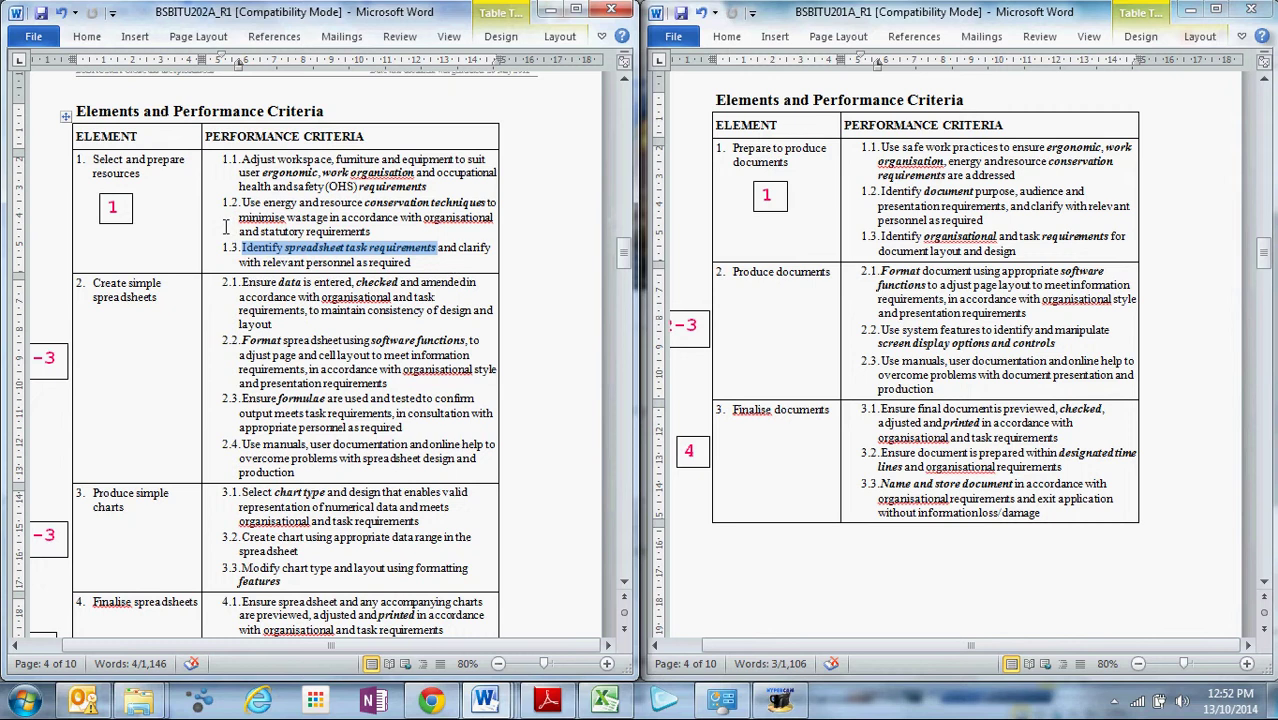
# Select the whole first element row with its performance criteria in each unit's table to compare them.
pyautogui.moveTo(95, 165); pyautogui.dragTo(275, 186)
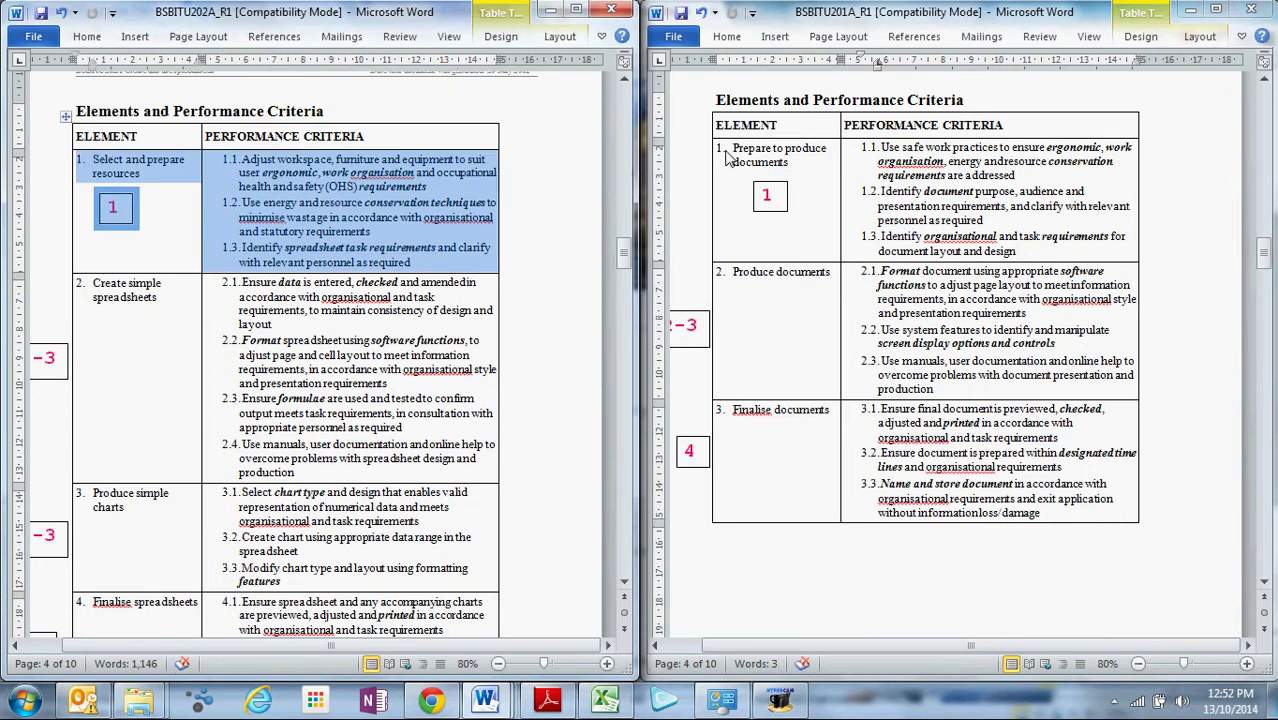
pyautogui.moveTo(728, 160); pyautogui.dragTo(906, 198)
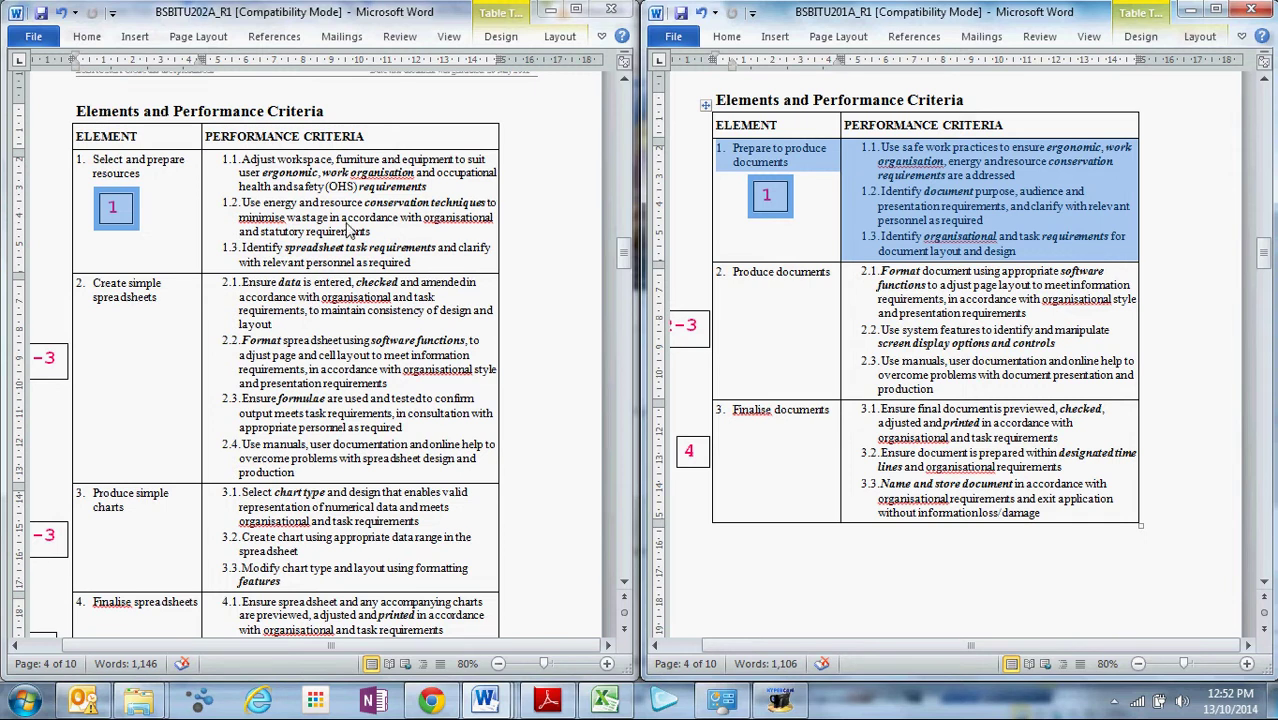
pyautogui.click(320, 204)
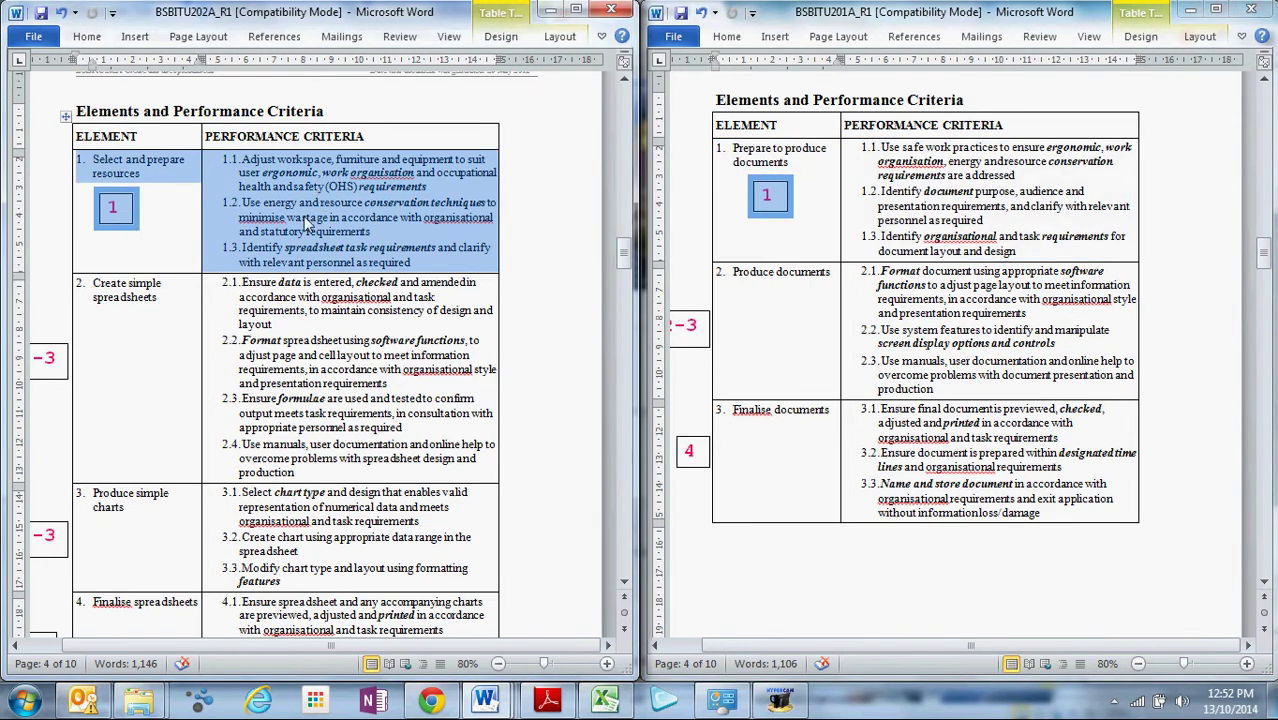
# Move the two 2-3 boxes in the spreadsheets unit into the Create simple spreadsheets and Produce simple charts element cells.
pyautogui.click(147, 368)
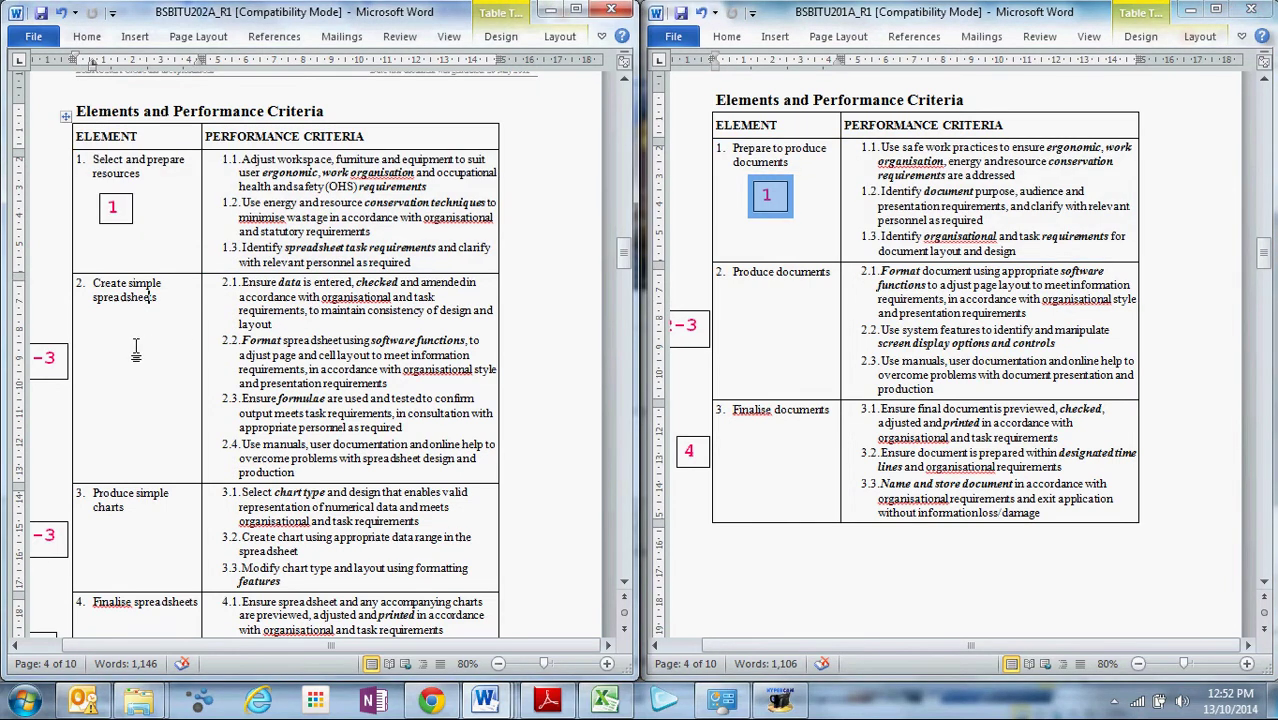
pyautogui.click(58, 346)
pyautogui.moveTo(58, 346); pyautogui.dragTo(114, 348)
pyautogui.moveTo(44, 528); pyautogui.dragTo(126, 528)
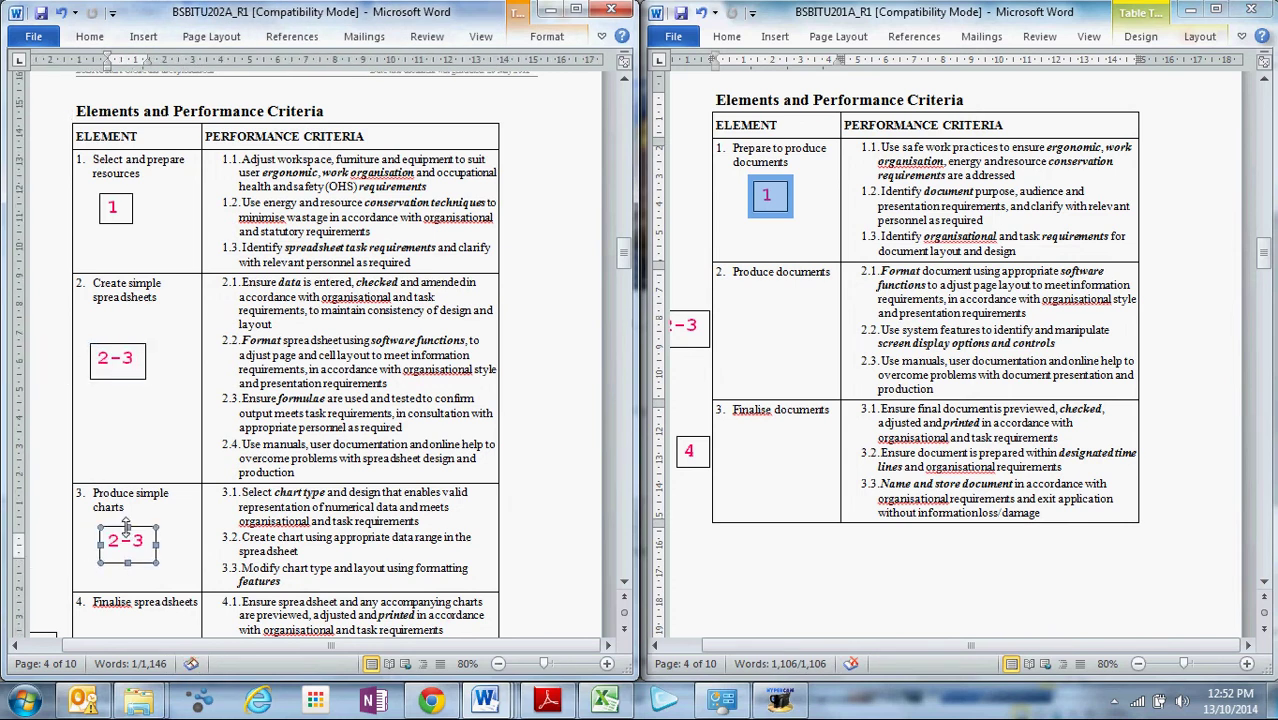
# Move the 2-3 box in the BSBITU201A document into the Produce documents element cell.
pyautogui.click(688, 314)
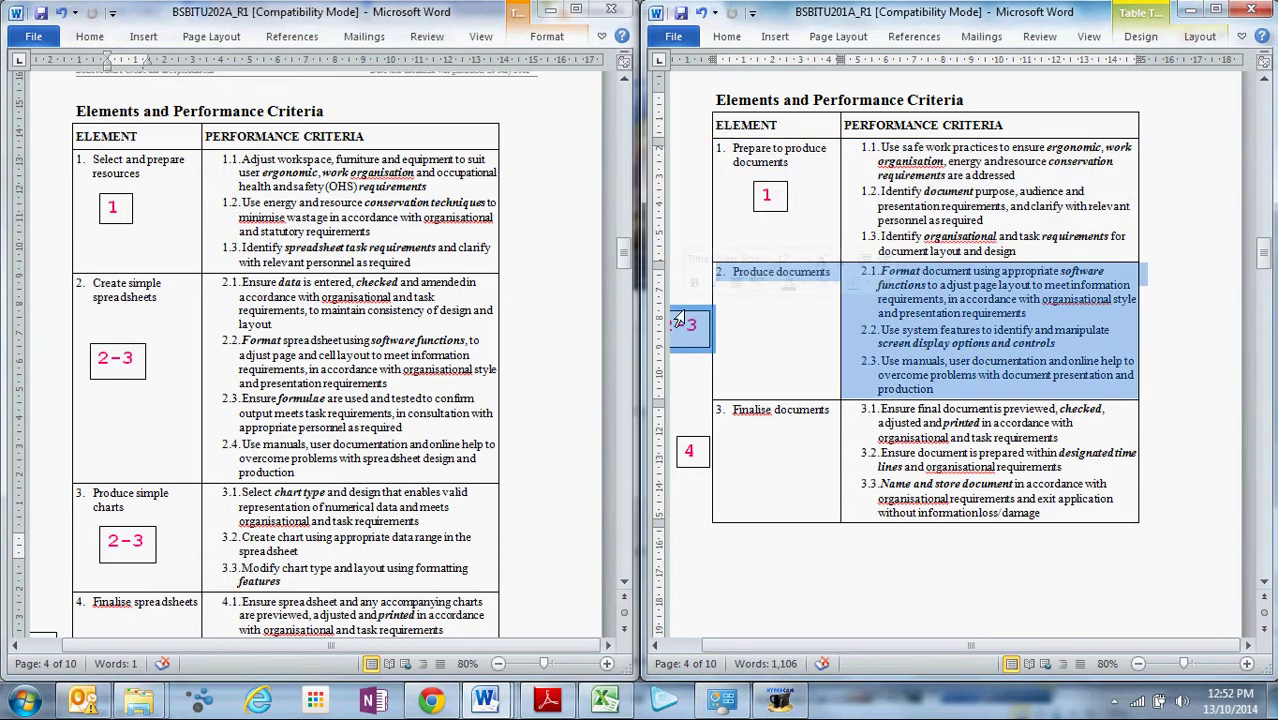
pyautogui.click(692, 314)
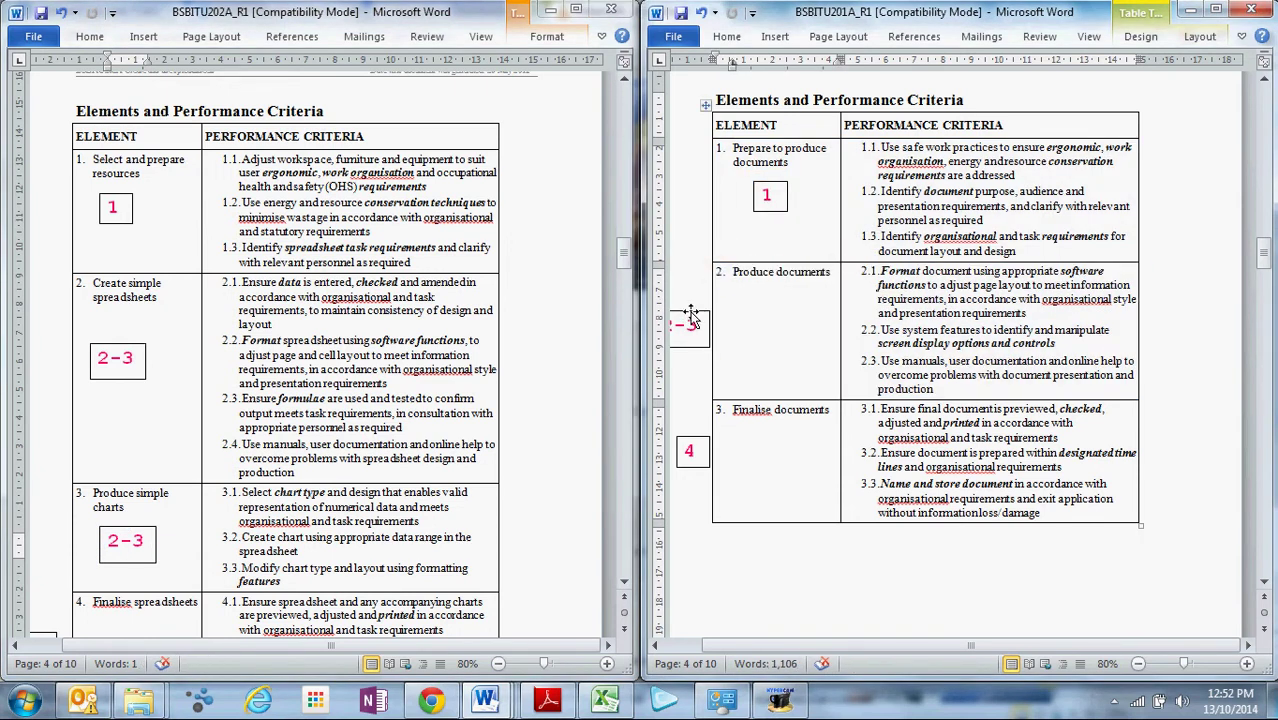
pyautogui.moveTo(690, 312); pyautogui.dragTo(773, 309)
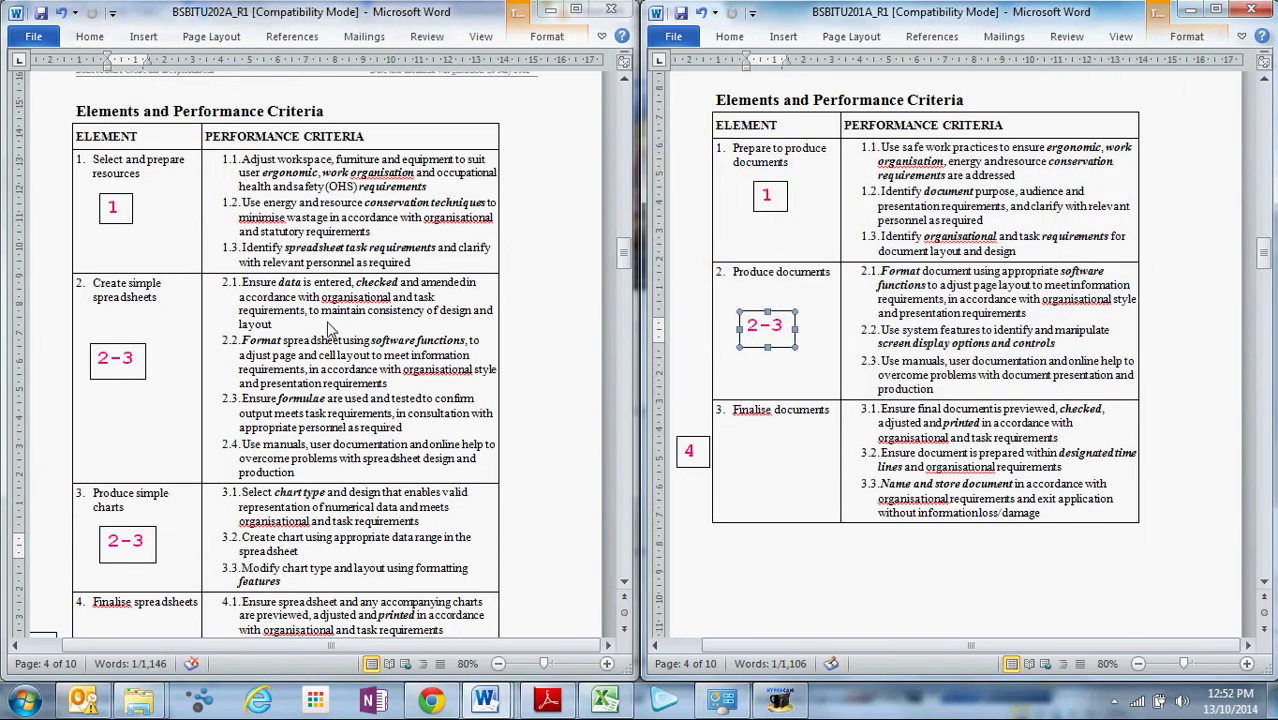
# Examine criteria 2.3 and 2.2 in BSBITU202A, selecting each whole criterion and the word "Format".
pyautogui.tripleClick(305, 402)
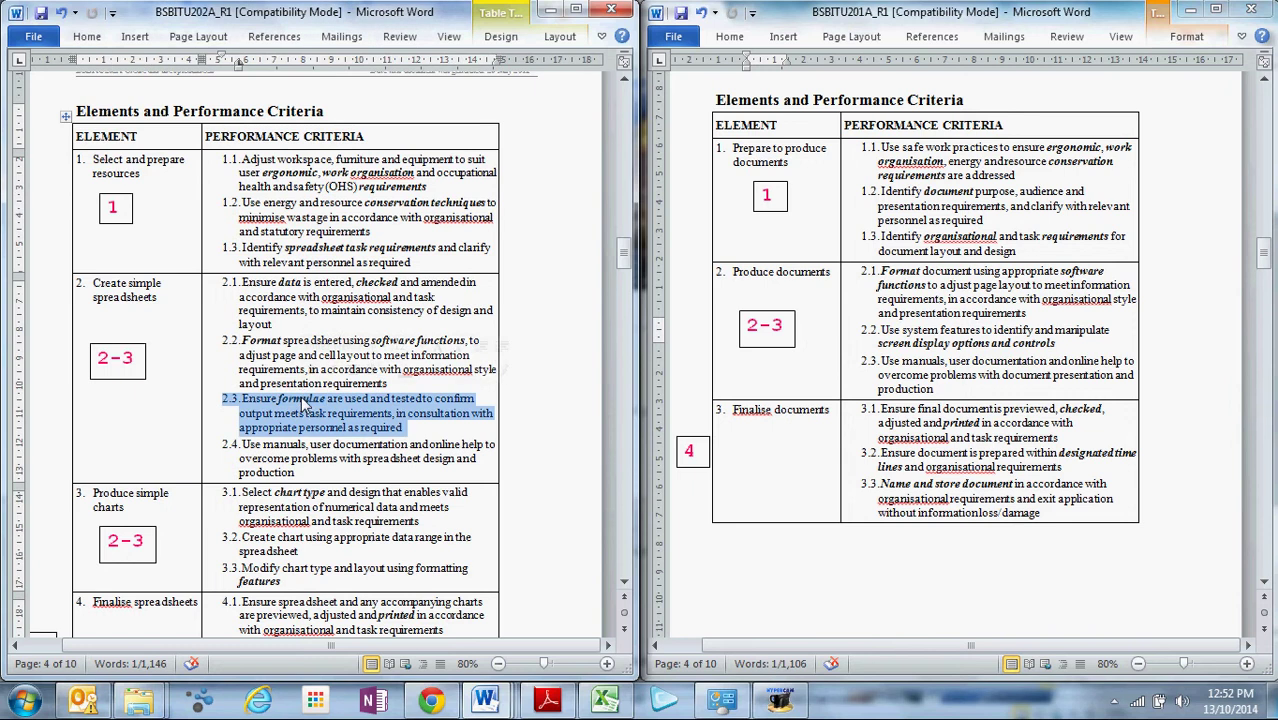
pyautogui.doubleClick(284, 341)
pyautogui.doubleClick(281, 341)
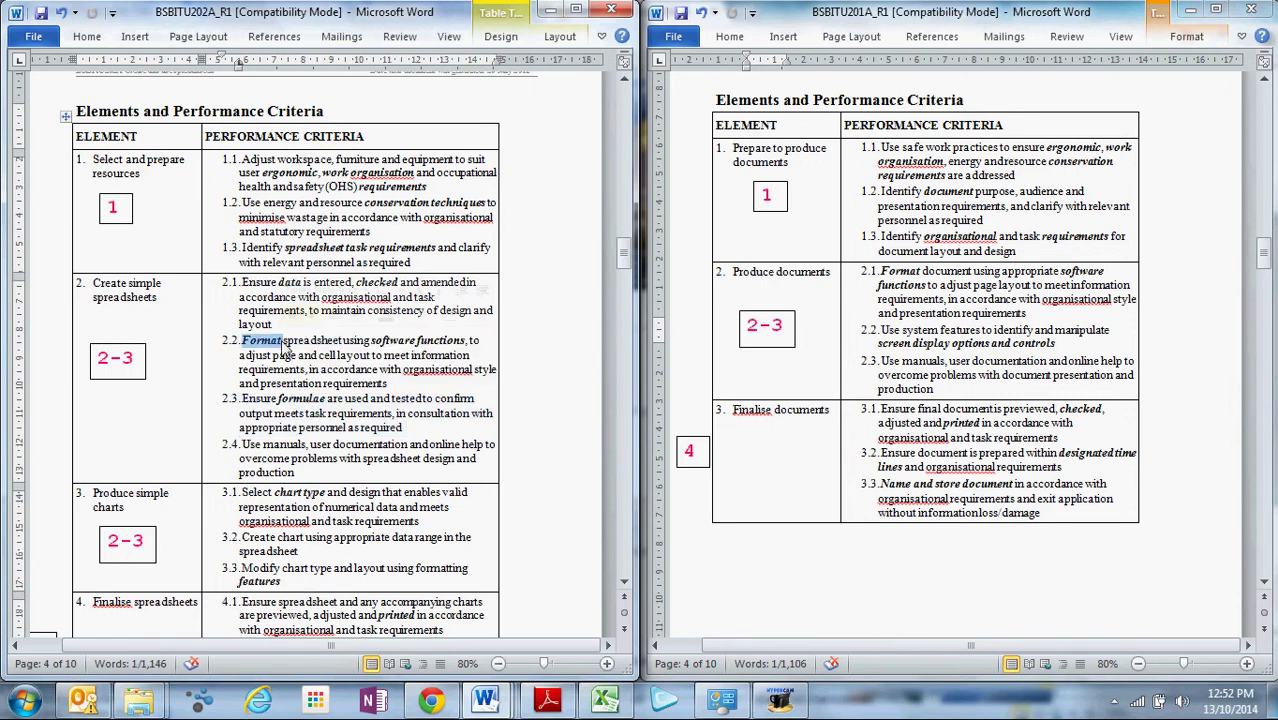
pyautogui.tripleClick(398, 341)
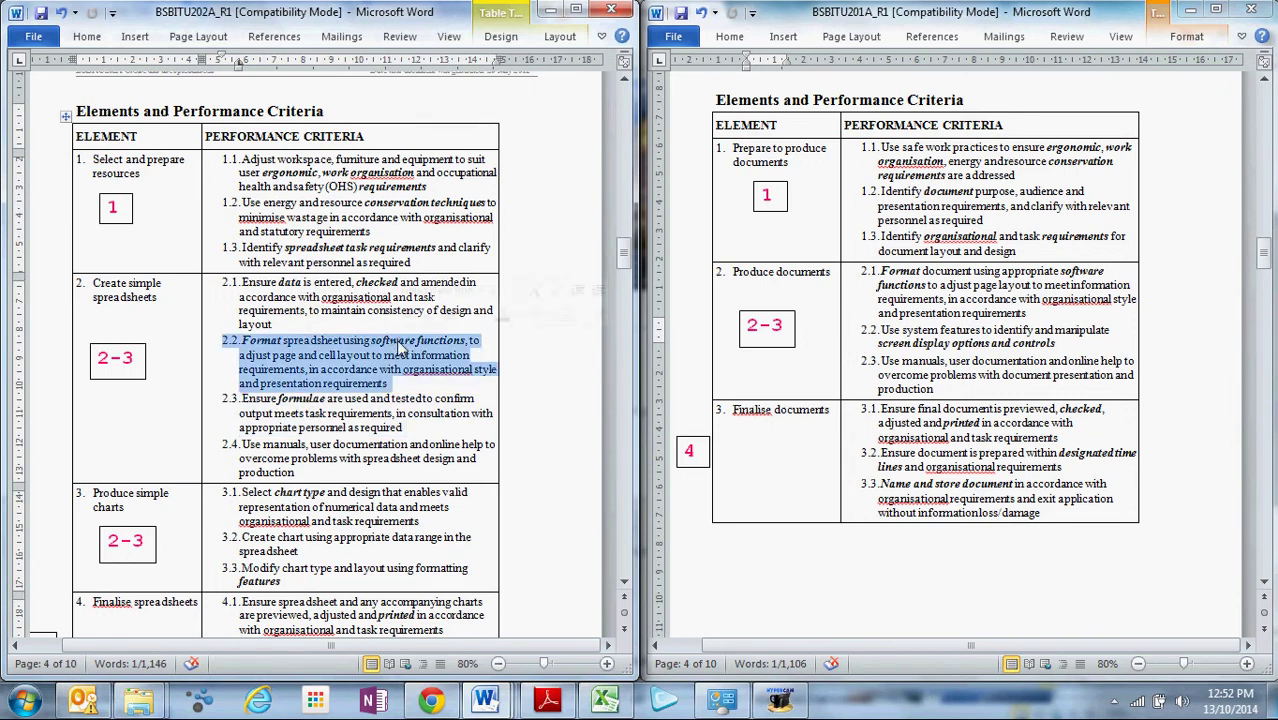
pyautogui.click(399, 340)
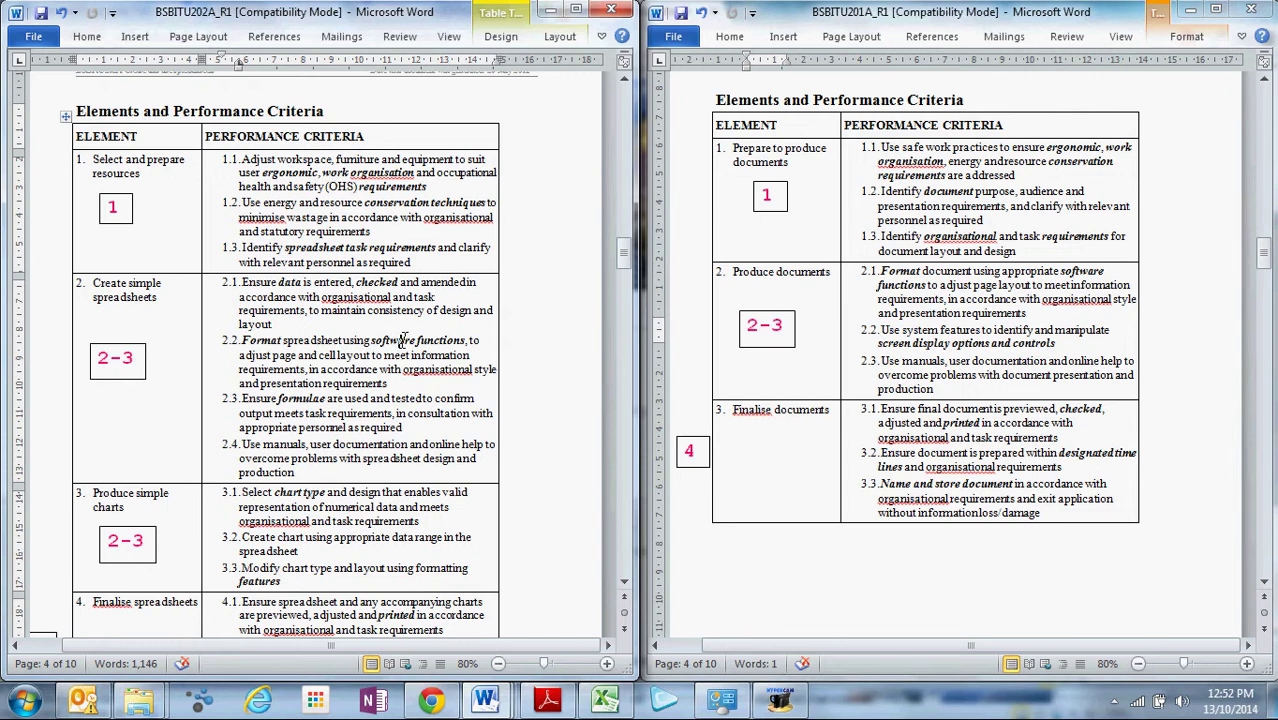
# Review the spreadsheets unit's criteria, selecting "data" in 2.1, "overcome problems with spreadsheet" in 2.4, "chart" in 3.1 and "features" in 3.3.
pyautogui.doubleClick(290, 283)
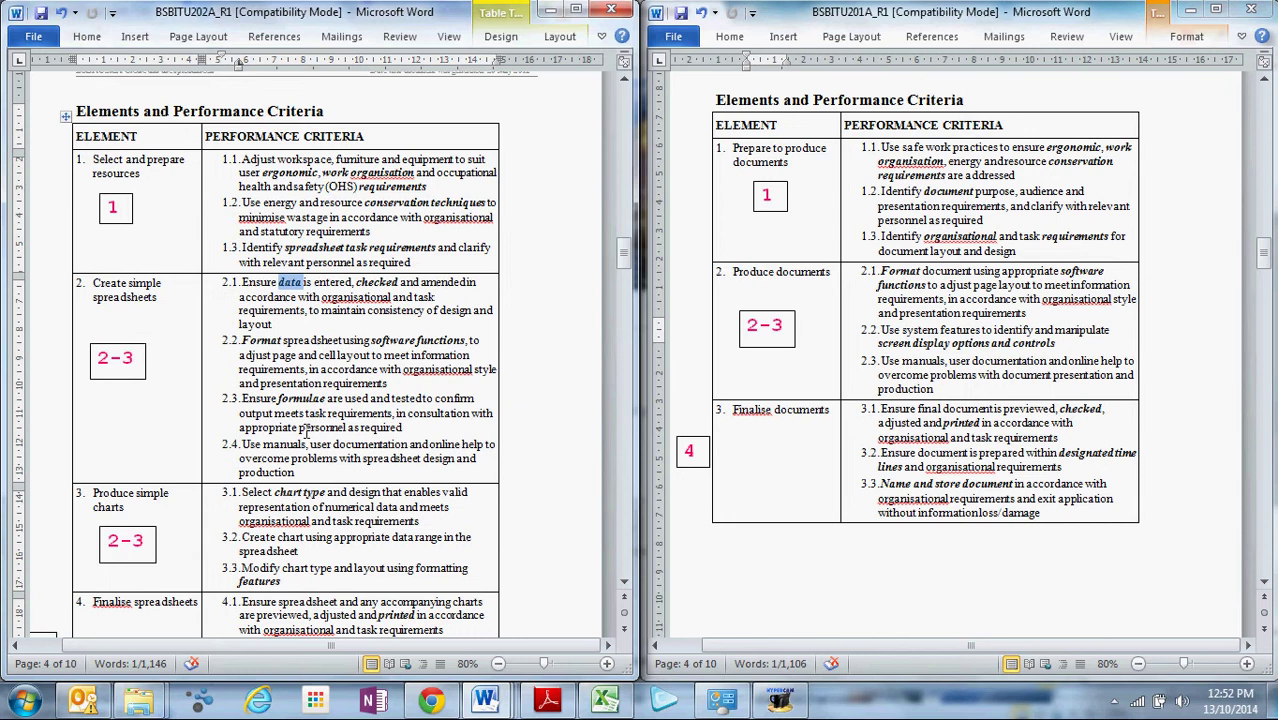
pyautogui.moveTo(270, 445); pyautogui.dragTo(386, 455)
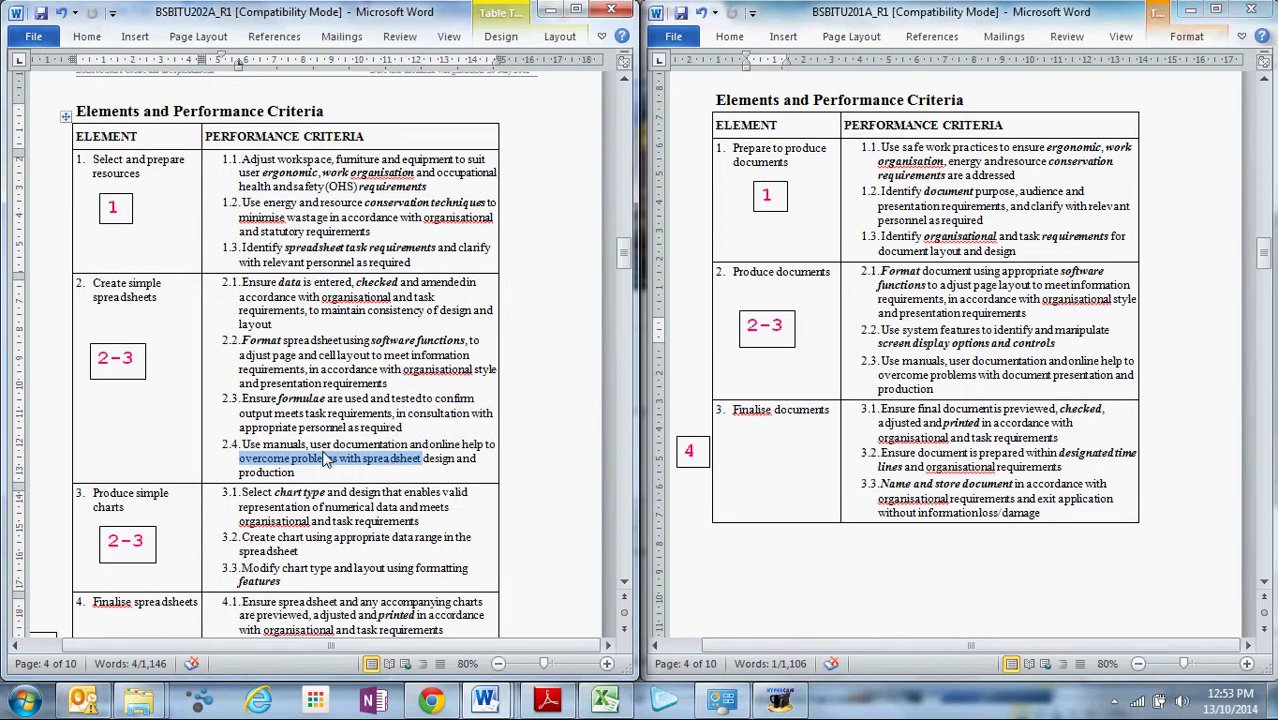
pyautogui.moveTo(296, 492)
pyautogui.mouseDown()
pyautogui.moveTo(317, 493)
pyautogui.moveTo(303, 493)
pyautogui.mouseUp()
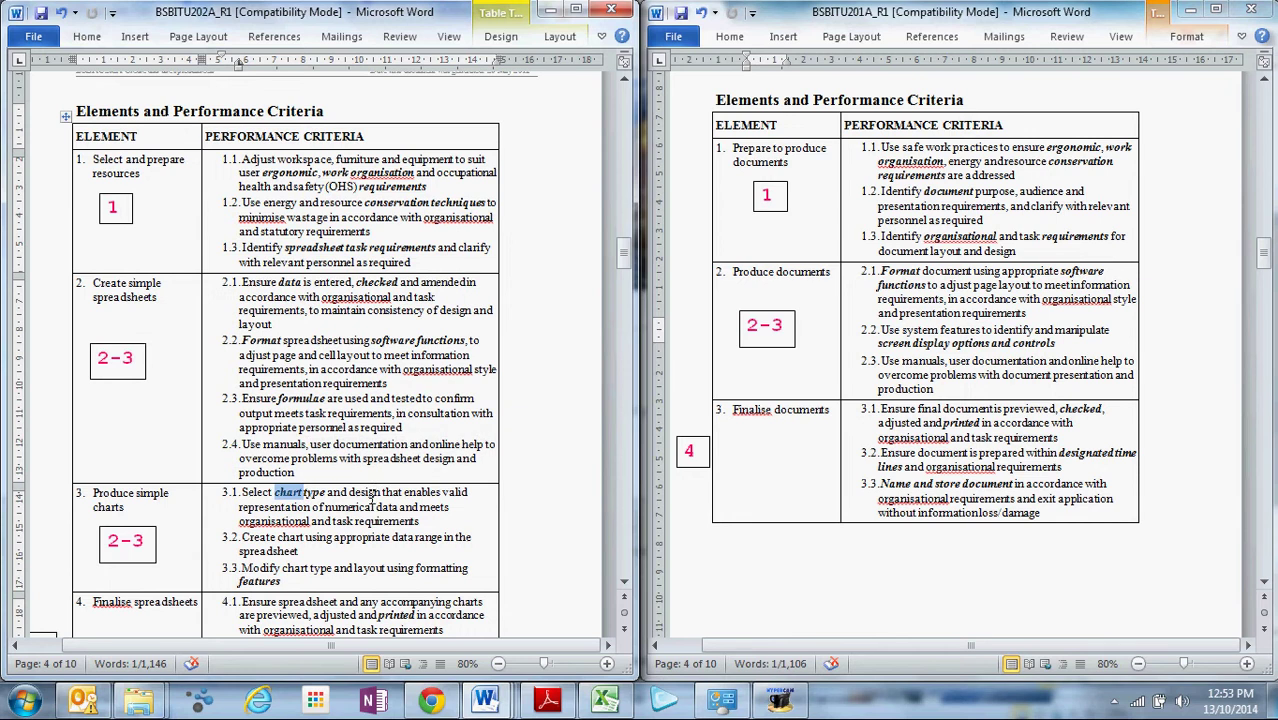
pyautogui.doubleClick(266, 580)
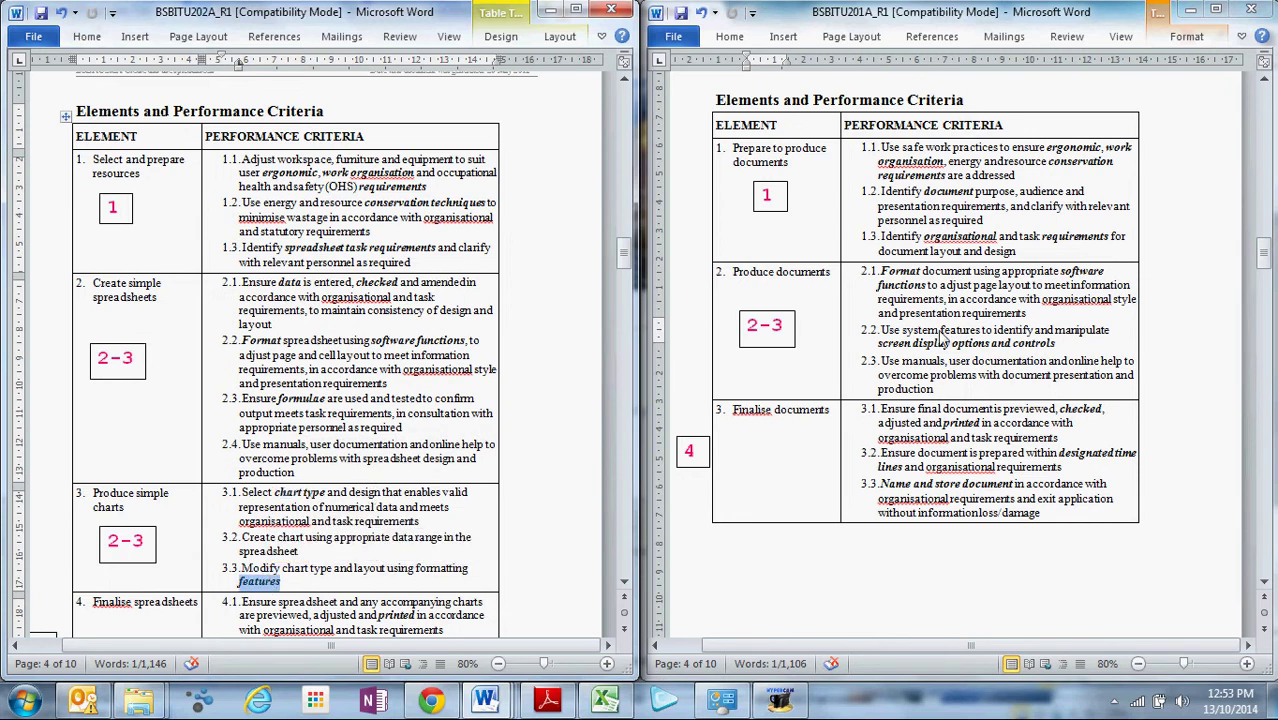
# Examine the Produce documents criteria, selecting "display options and controls" in 2.2, and "Format" and "functions" in 2.1.
pyautogui.moveTo(905, 350); pyautogui.dragTo(1055, 343)
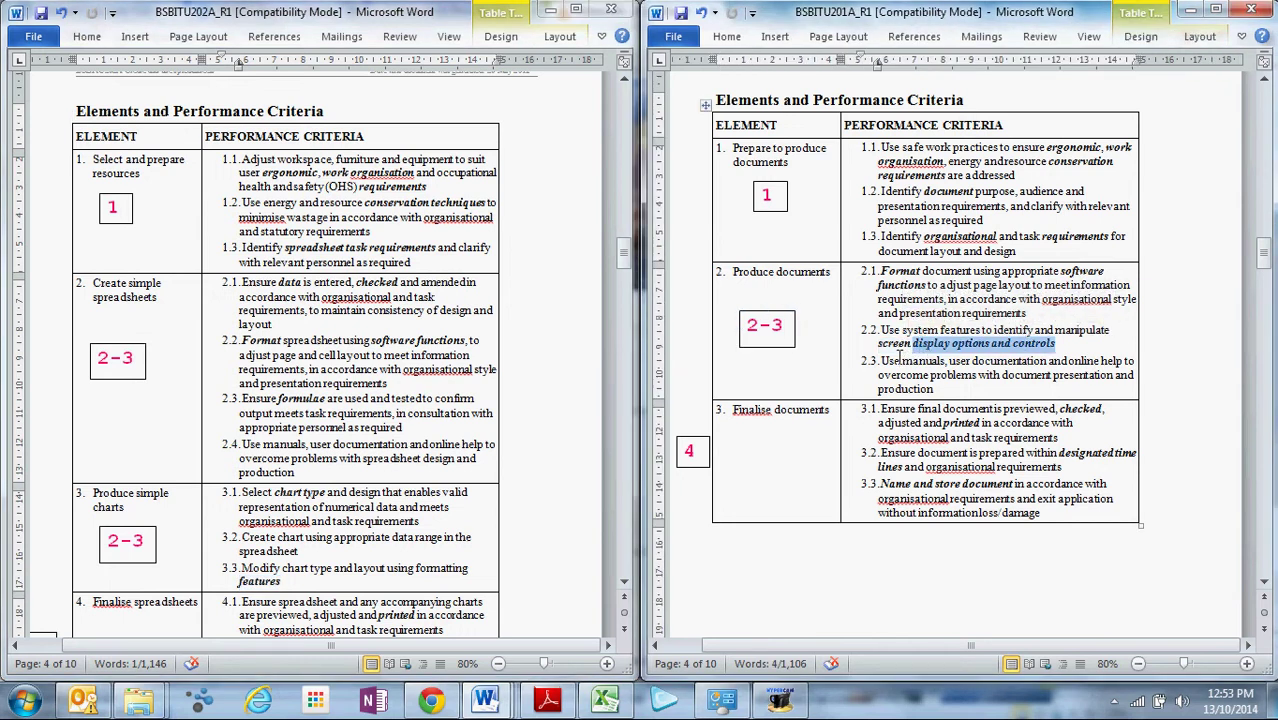
pyautogui.doubleClick(900, 272)
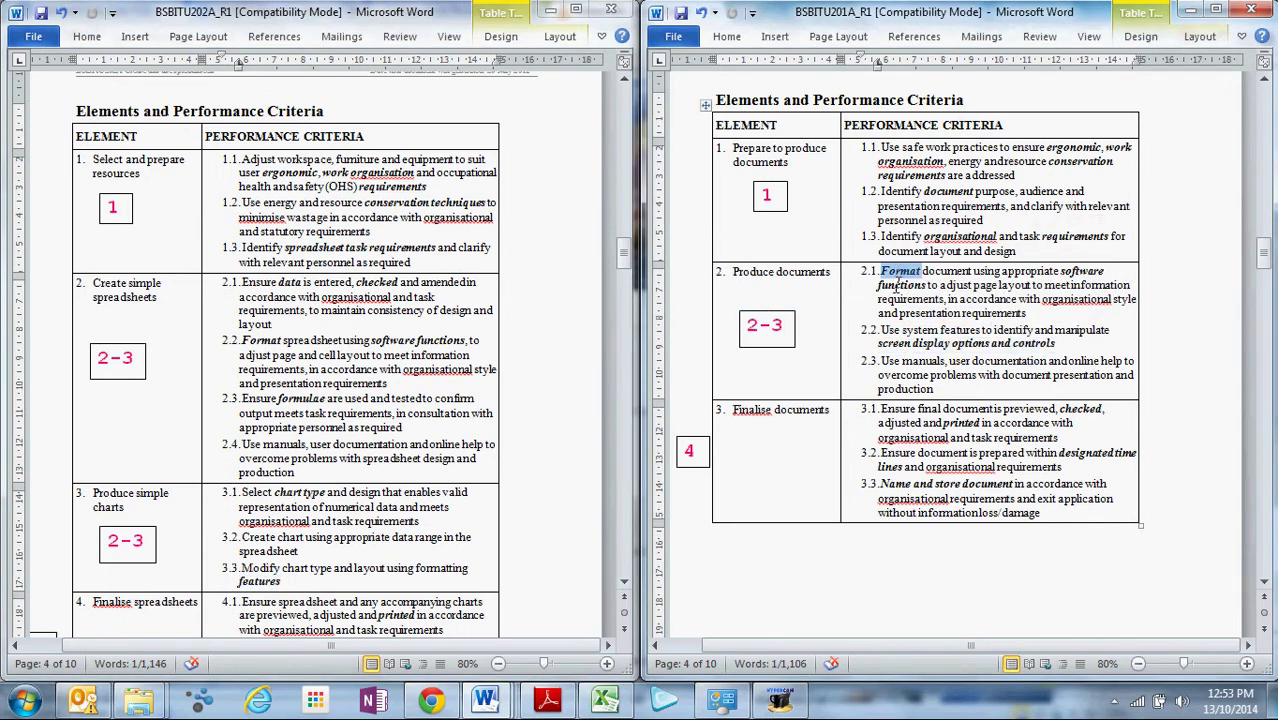
pyautogui.doubleClick(902, 286)
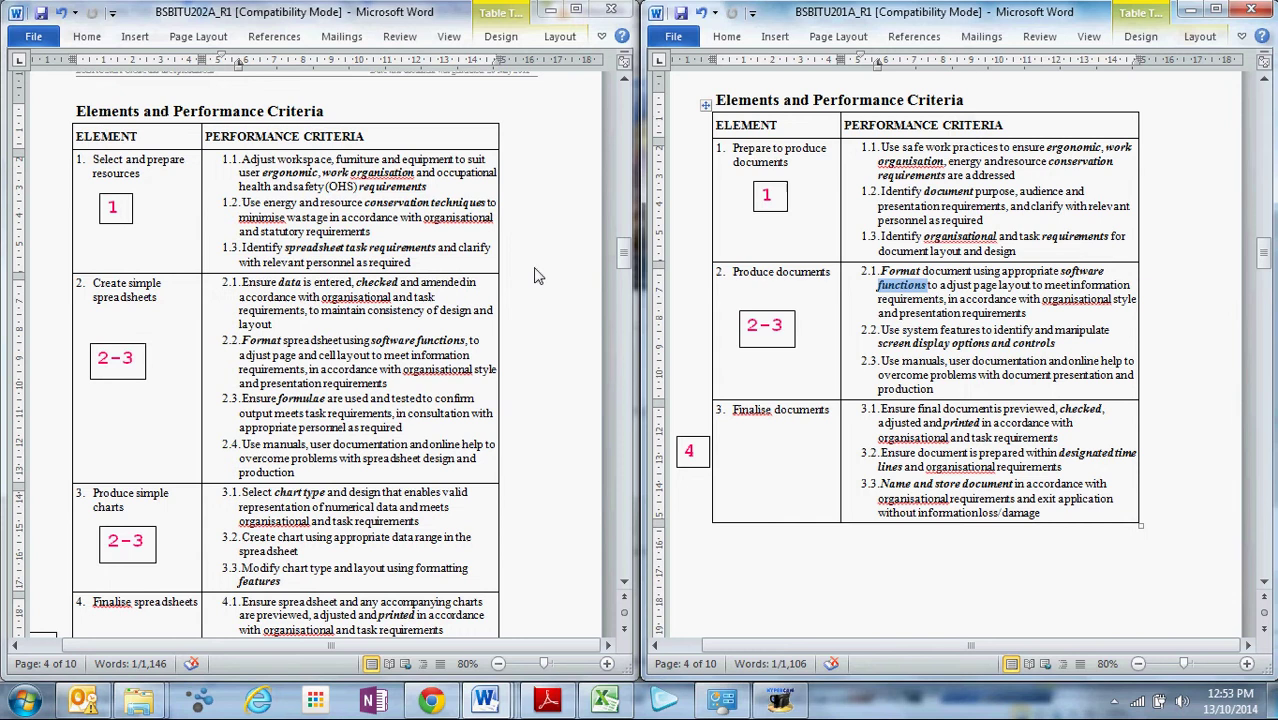
# Compare the element titles by selecting Create simple spreadsheets, Produce simple charts and Produce documents in turn.
pyautogui.click(90, 292)
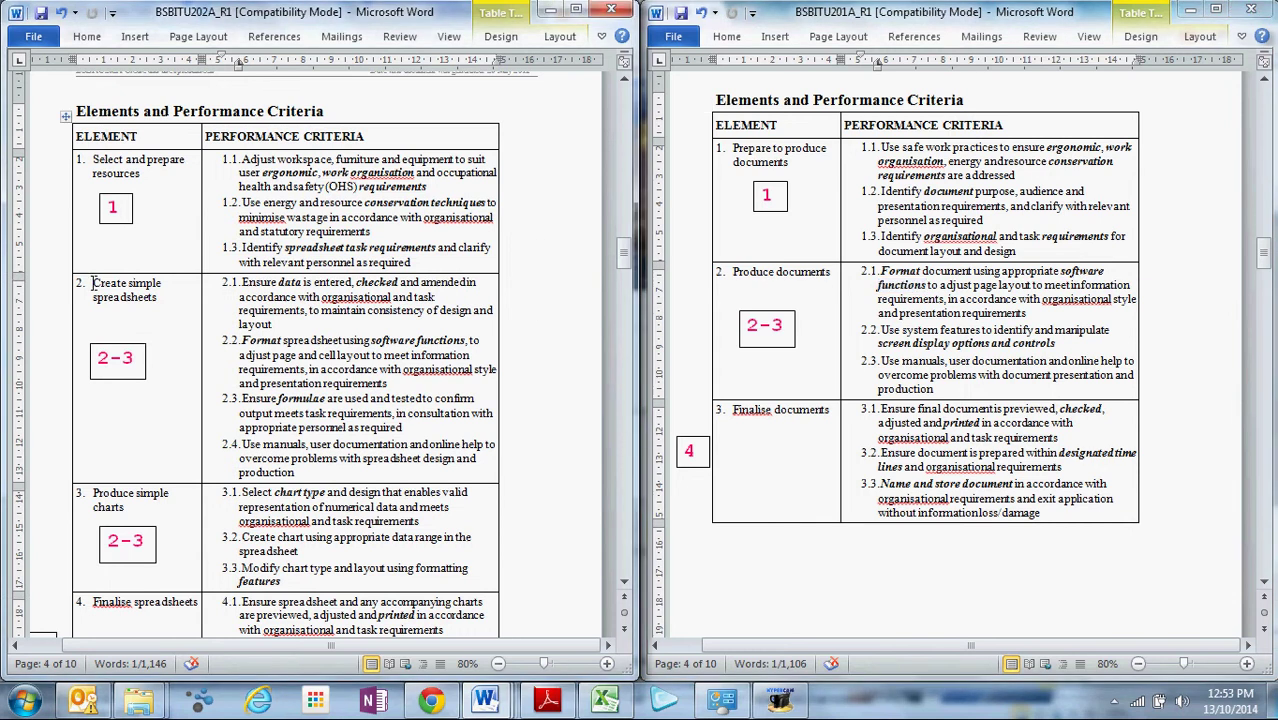
pyautogui.moveTo(91, 283); pyautogui.dragTo(152, 300)
pyautogui.moveTo(95, 487); pyautogui.dragTo(124, 507)
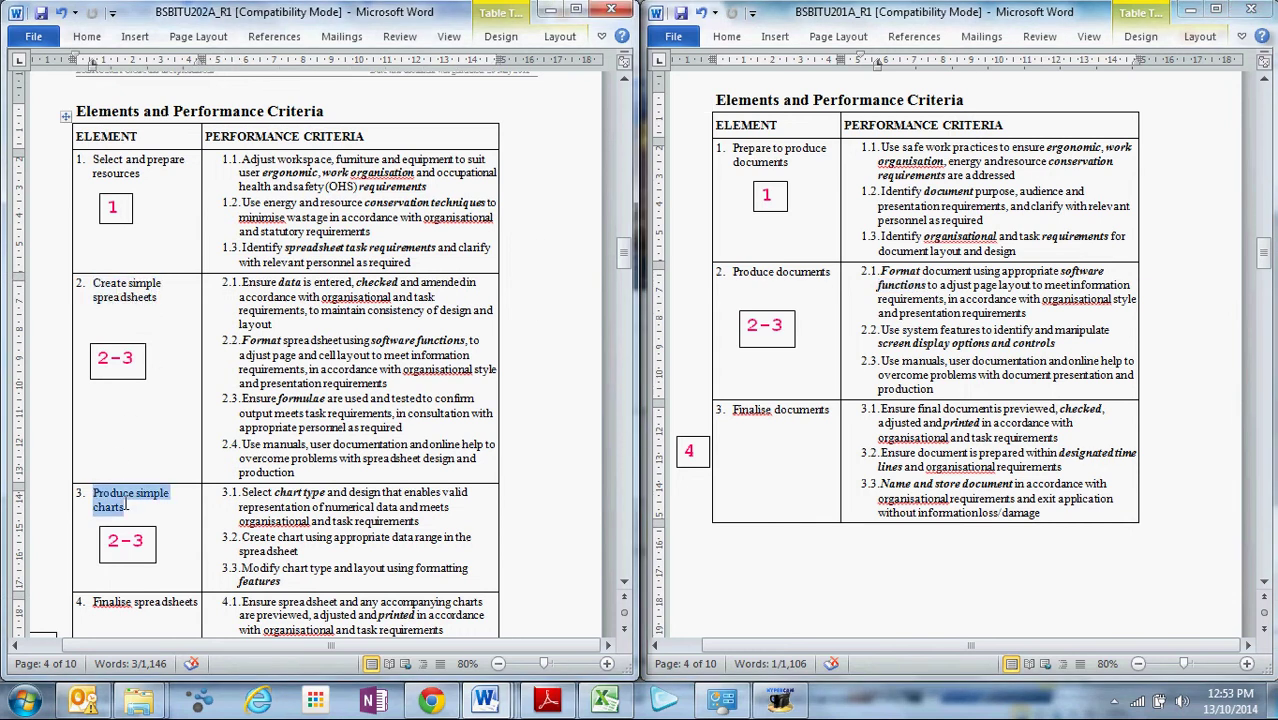
pyautogui.click(826, 280)
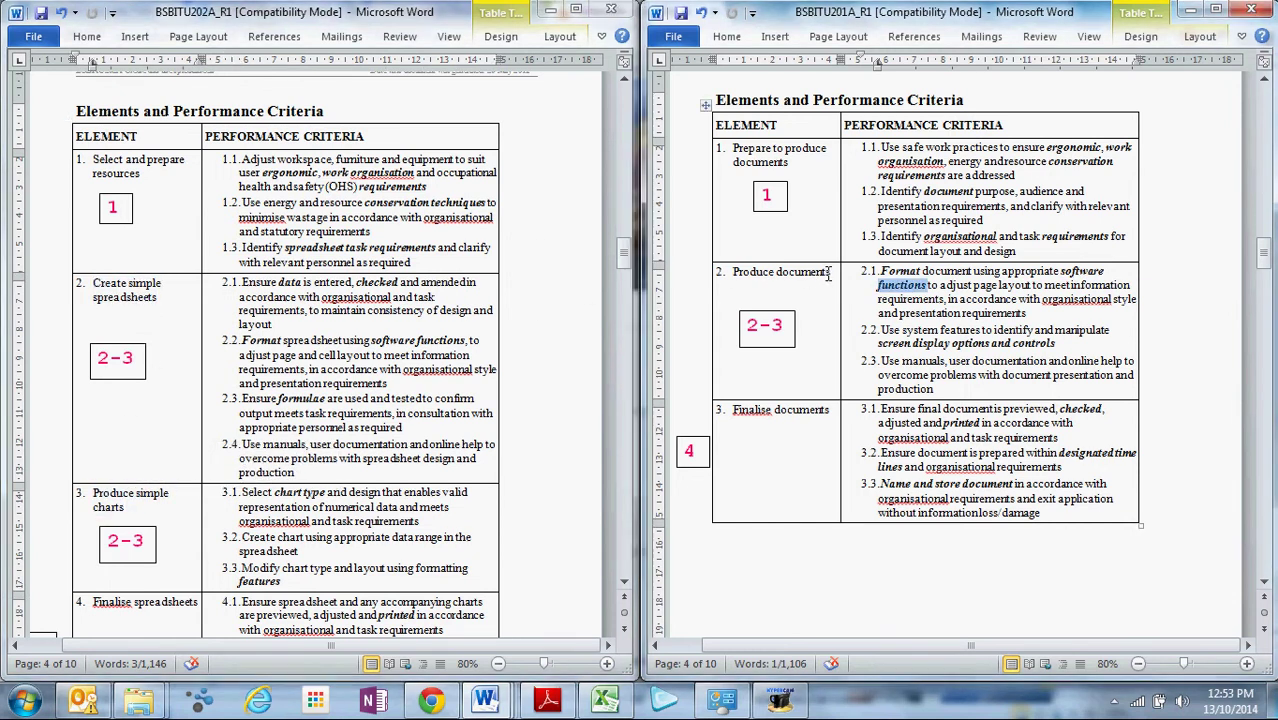
pyautogui.moveTo(830, 274); pyautogui.dragTo(741, 284)
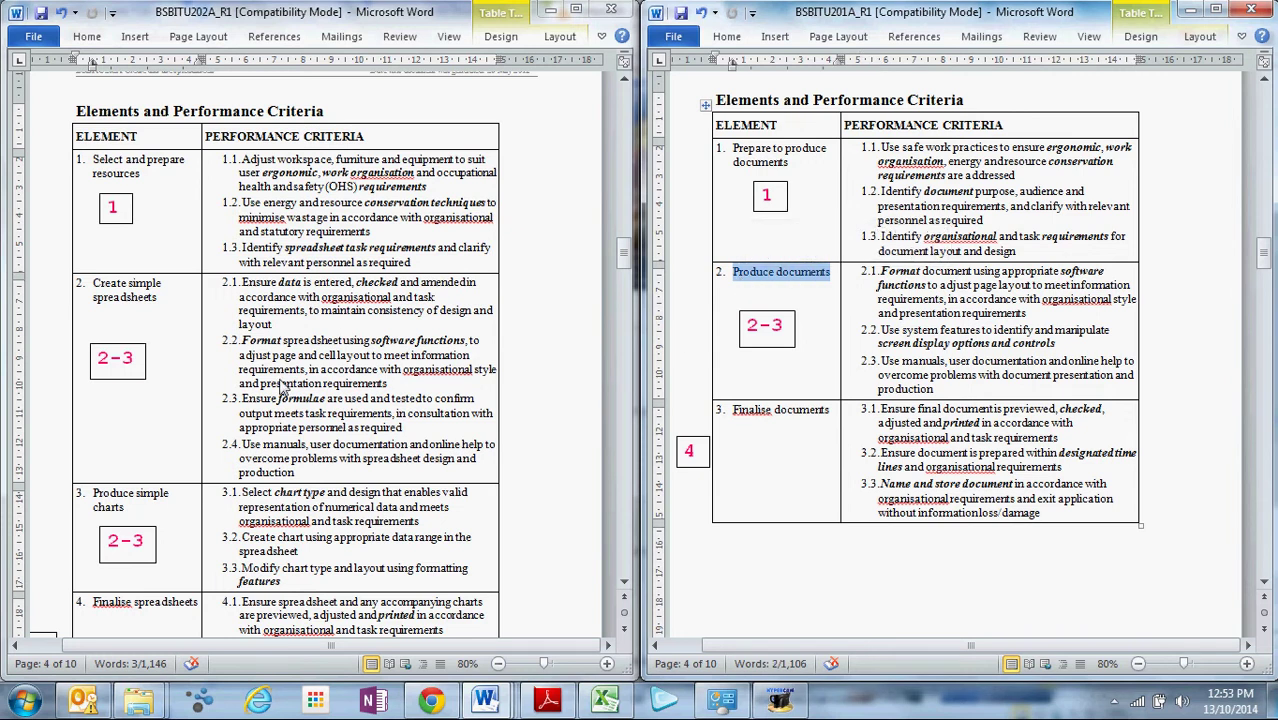
# Select all criteria of elements 2 and 3 in BSBITU202A and of element 2 in BSBITU201A to compare them.
pyautogui.click(241, 284)
pyautogui.moveTo(241, 283); pyautogui.dragTo(412, 528)
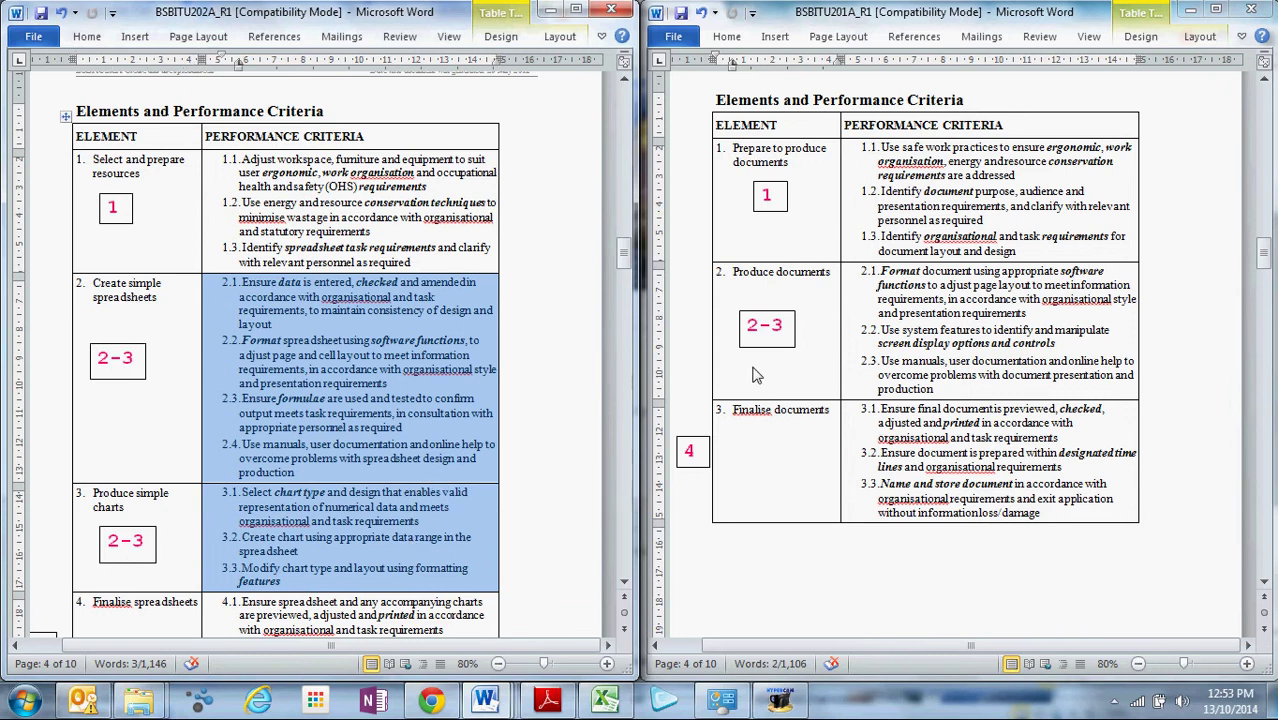
pyautogui.click(885, 272)
pyautogui.moveTo(880, 271); pyautogui.dragTo(958, 384)
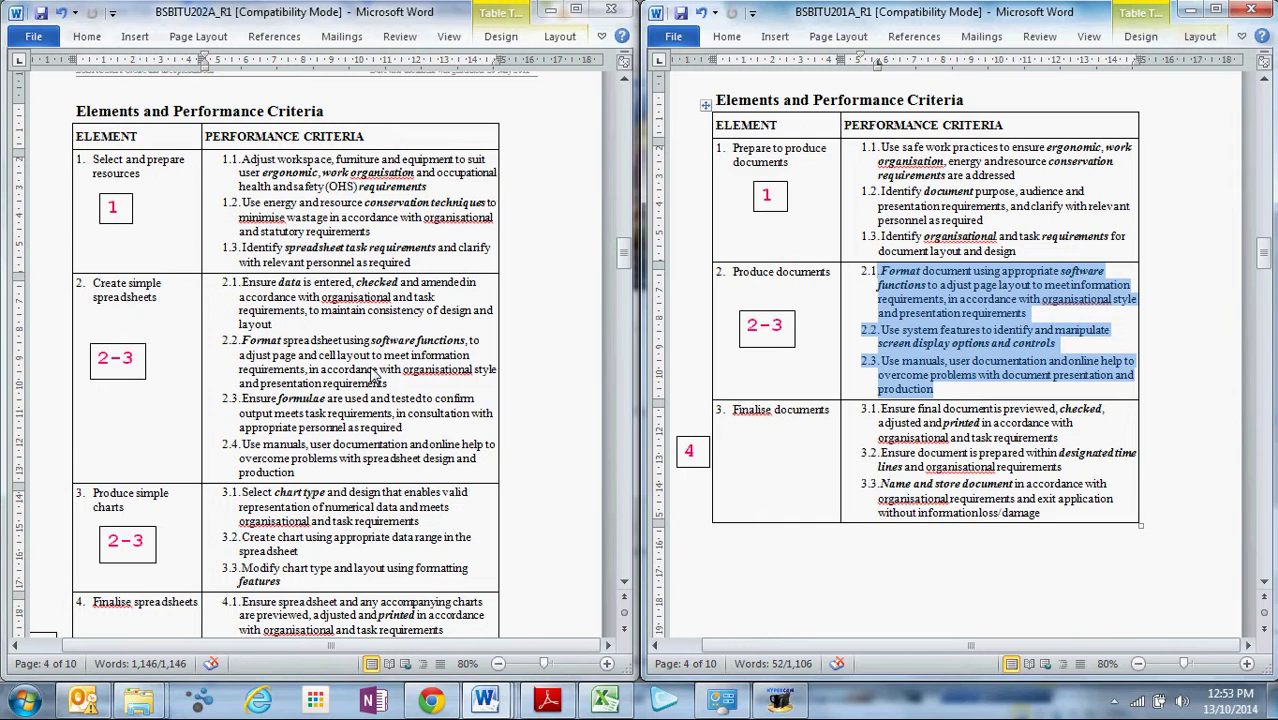
# Move the box numbered 4 in each document into the Finalise spreadsheets and Finalise documents element cells.
pyautogui.scroll(-3, 337, 405)
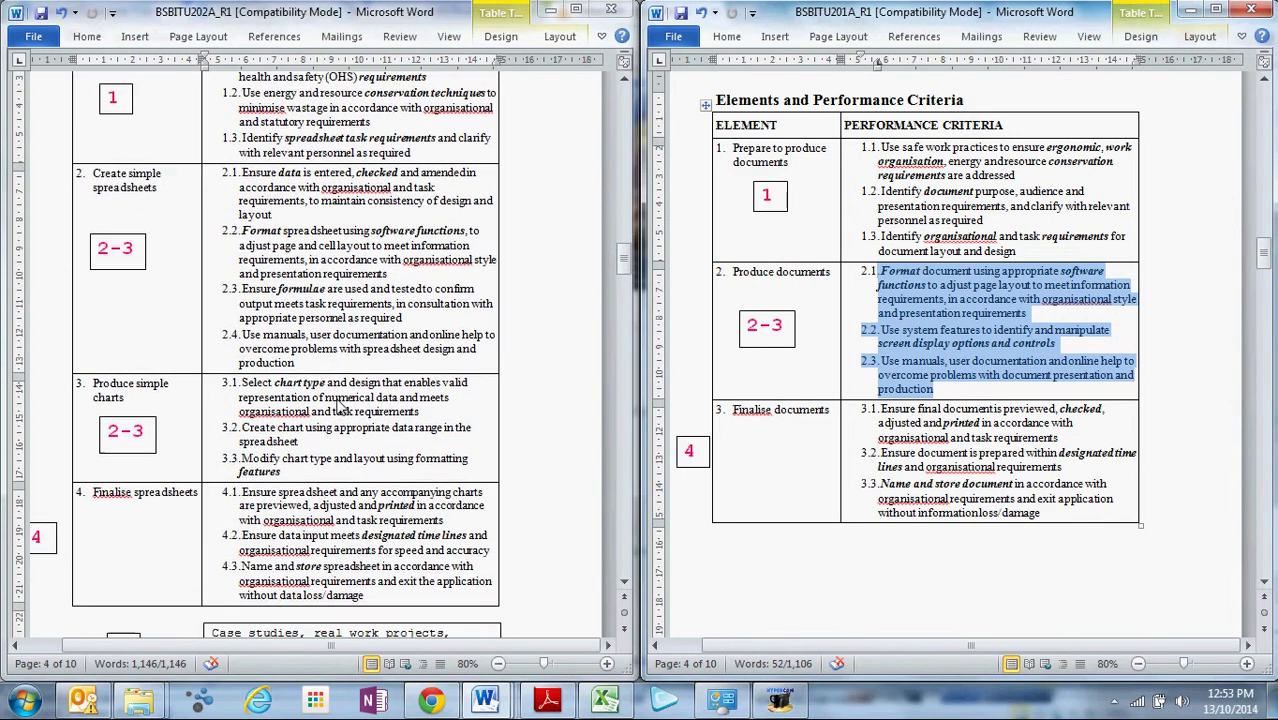
pyautogui.click(117, 510)
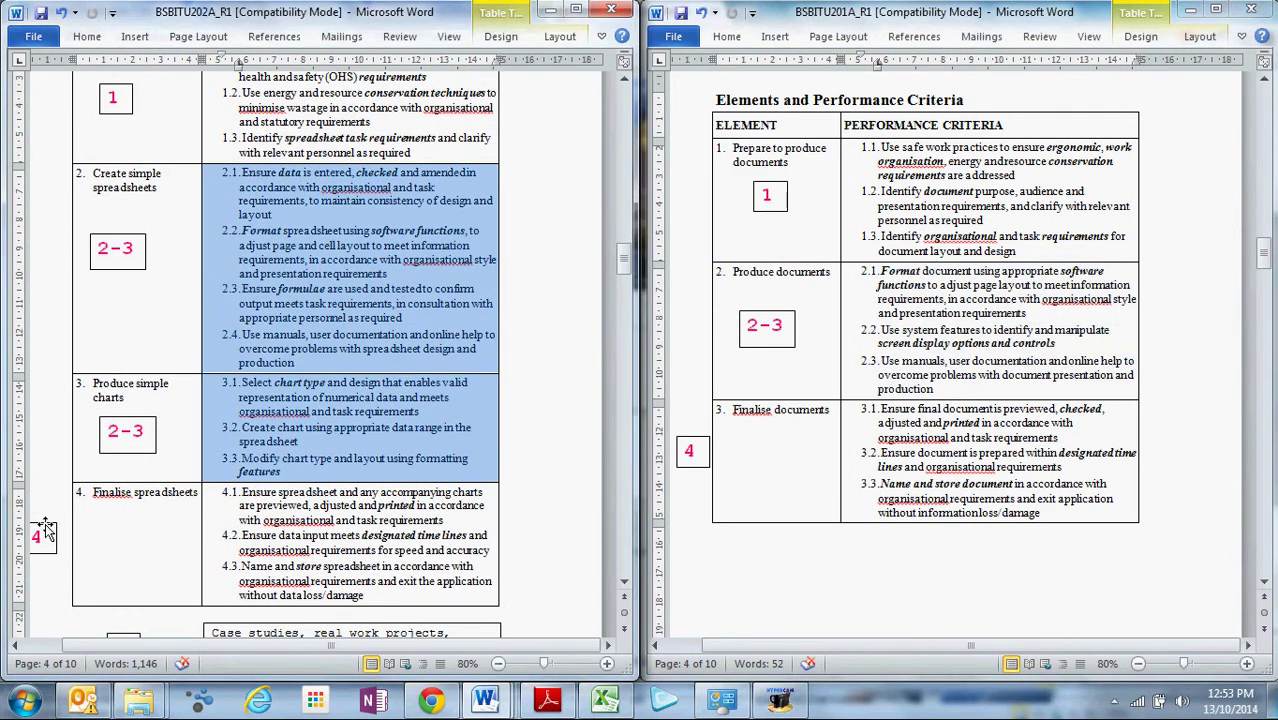
pyautogui.moveTo(45, 530); pyautogui.dragTo(131, 522)
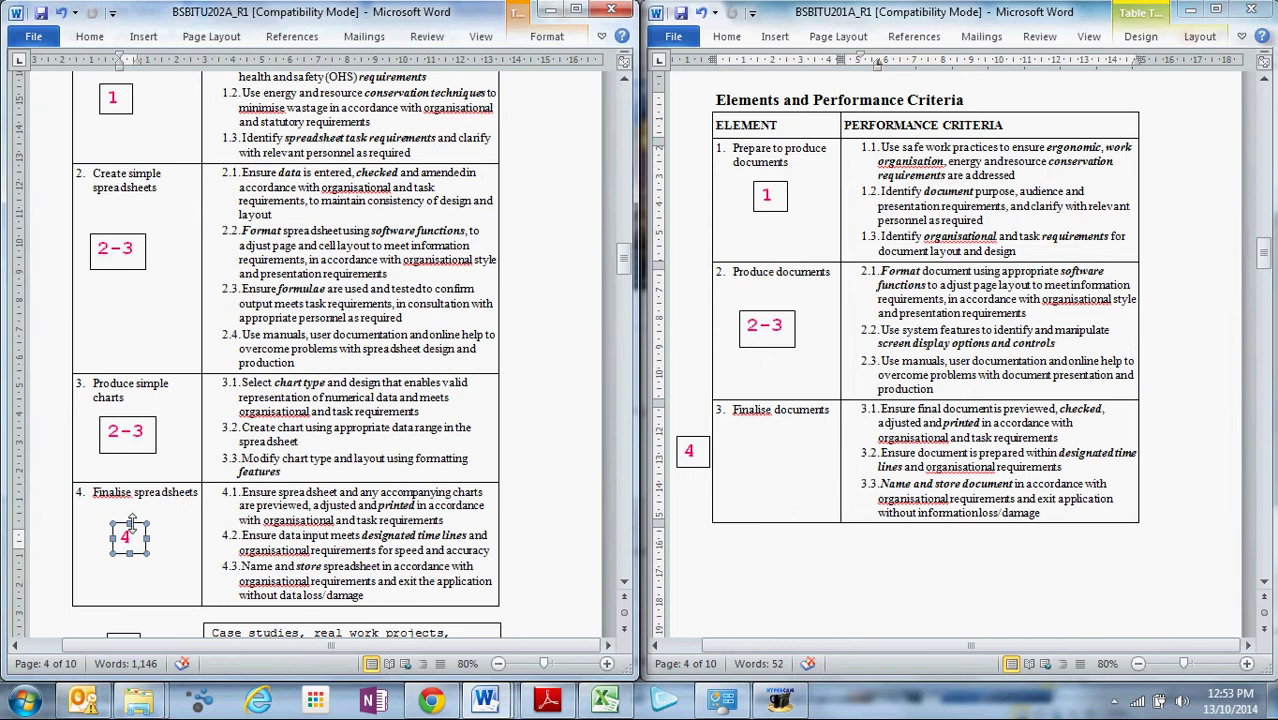
pyautogui.click(693, 443)
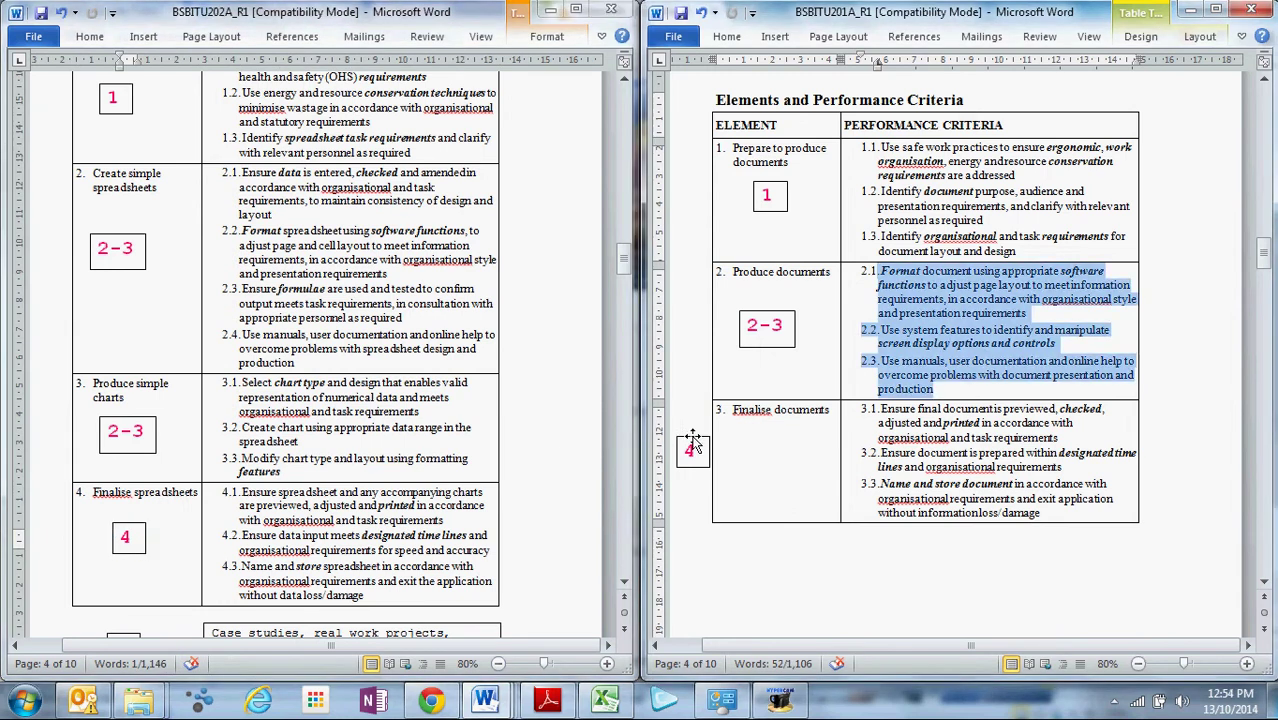
pyautogui.moveTo(693, 443); pyautogui.dragTo(772, 451)
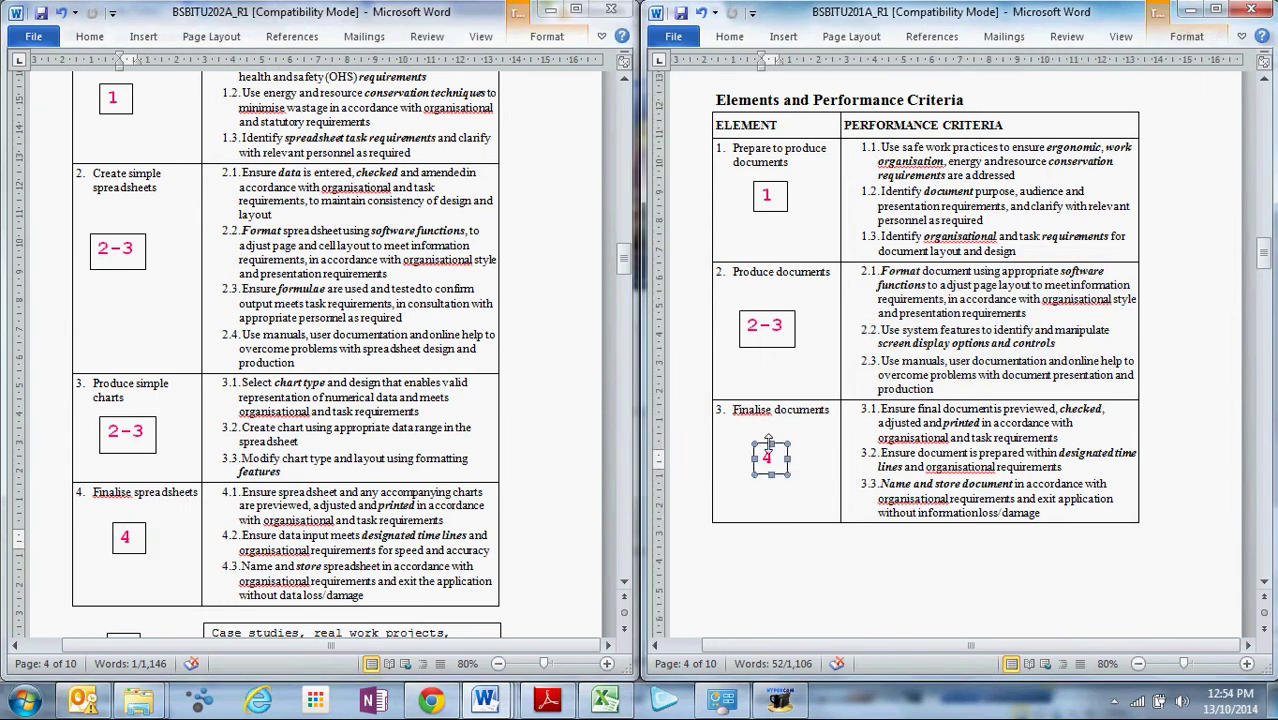
# Examine the Finalise spreadsheets criteria, selecting "printed" in 4.1, "meets designated time lines" in 4.2 and "spreadsheet" in 4.3.
pyautogui.click(350, 520)
pyautogui.doubleClick(396, 506)
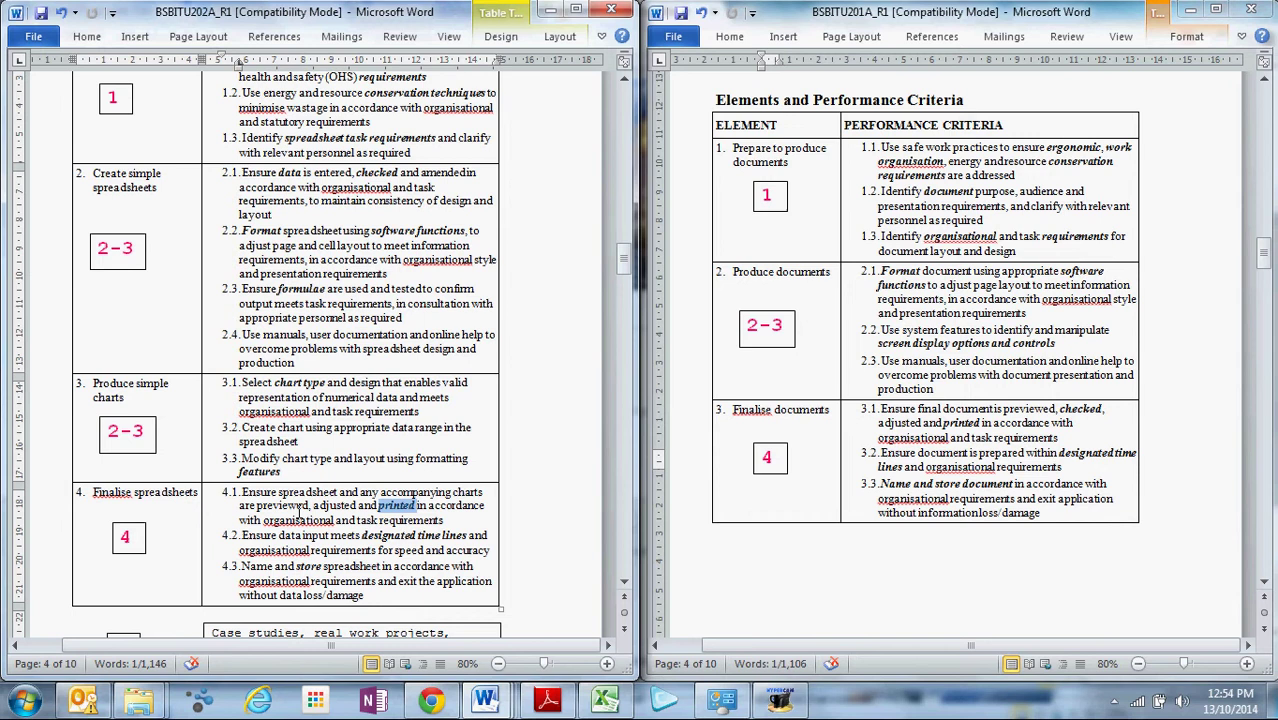
pyautogui.moveTo(299, 508); pyautogui.dragTo(466, 537)
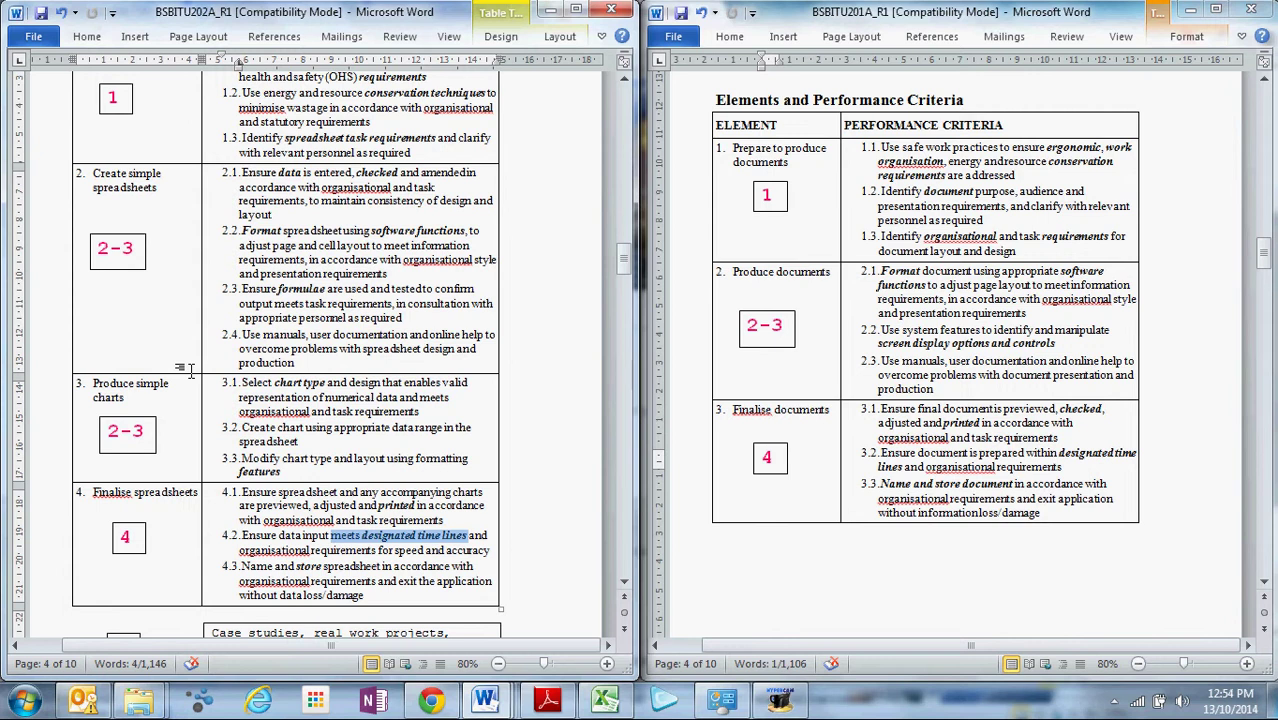
pyautogui.click(316, 566)
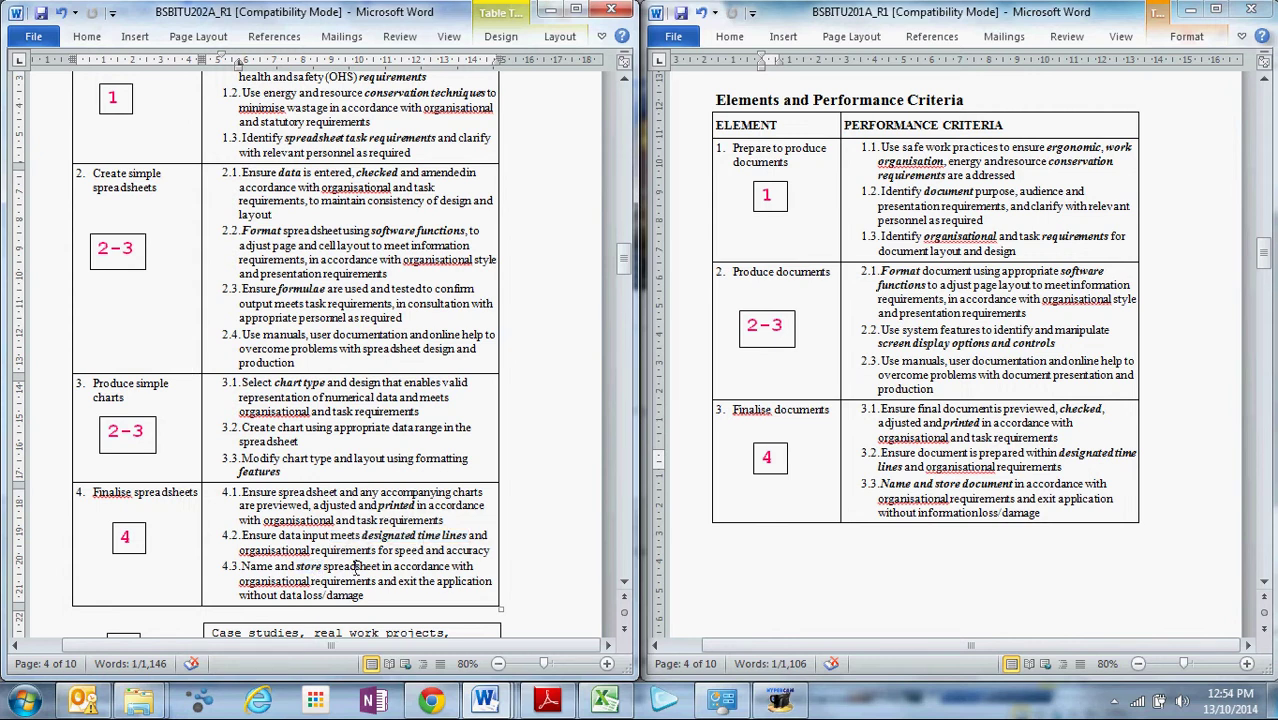
pyautogui.doubleClick(355, 566)
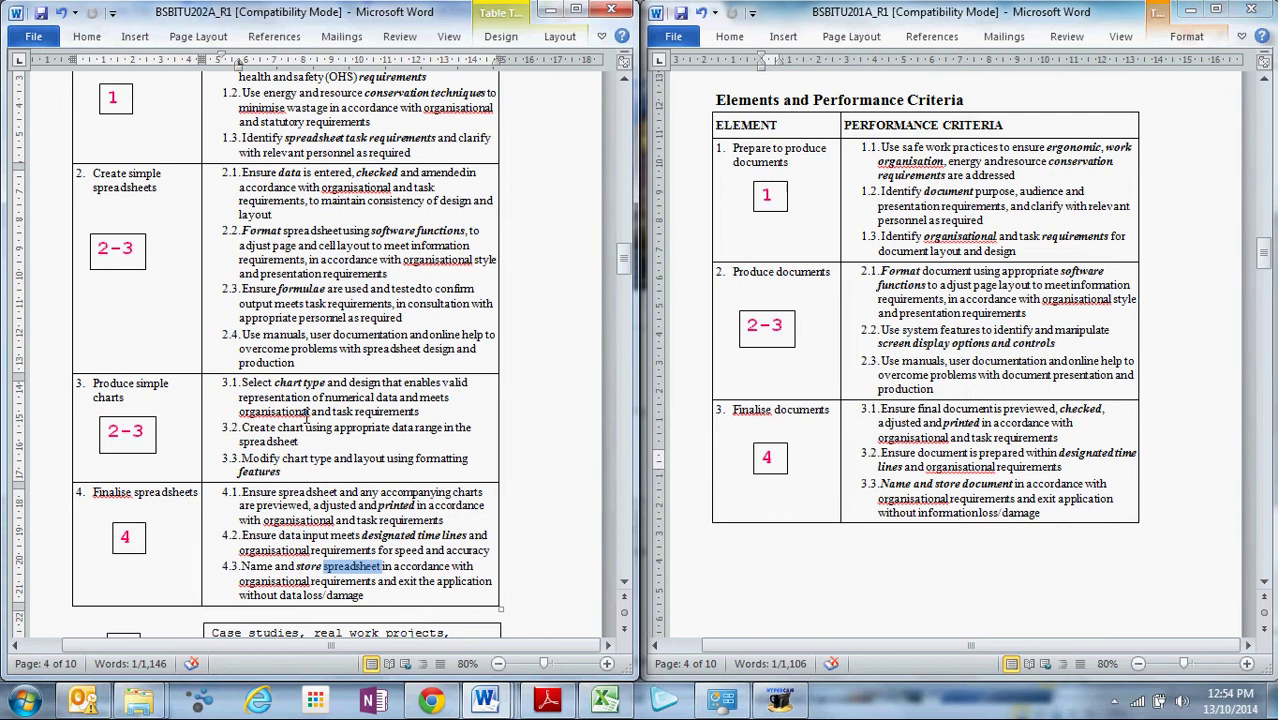
pyautogui.click(308, 411)
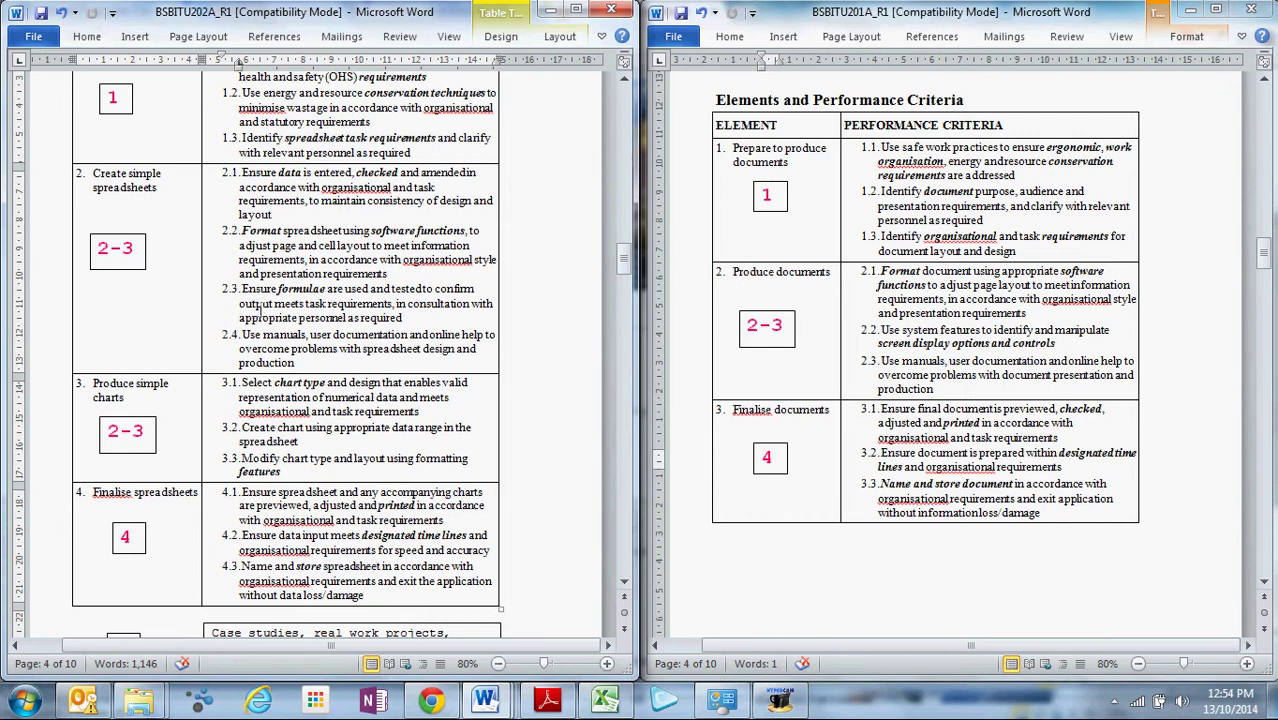
# Review box 5 and its note below the spreadsheets table, selecting "work placement", "summative assessments" and "Case studies".
pyautogui.scroll(-3, 258, 310)
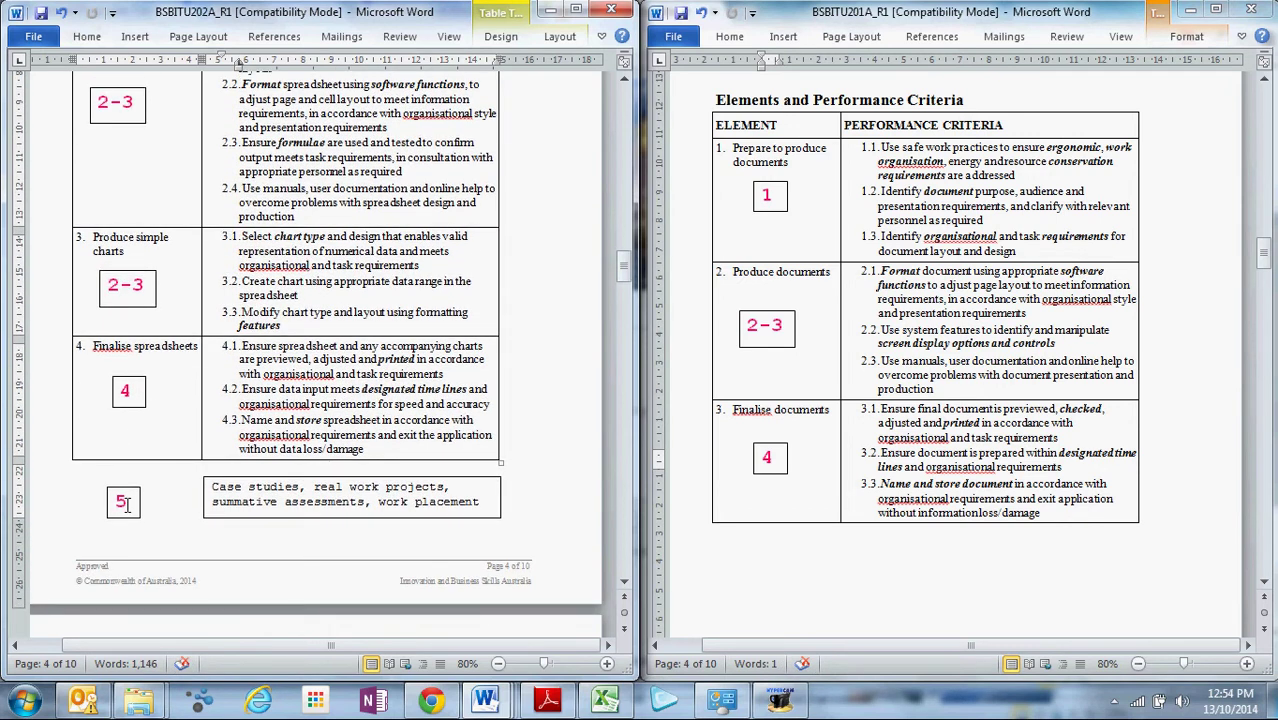
pyautogui.doubleClick(125, 502)
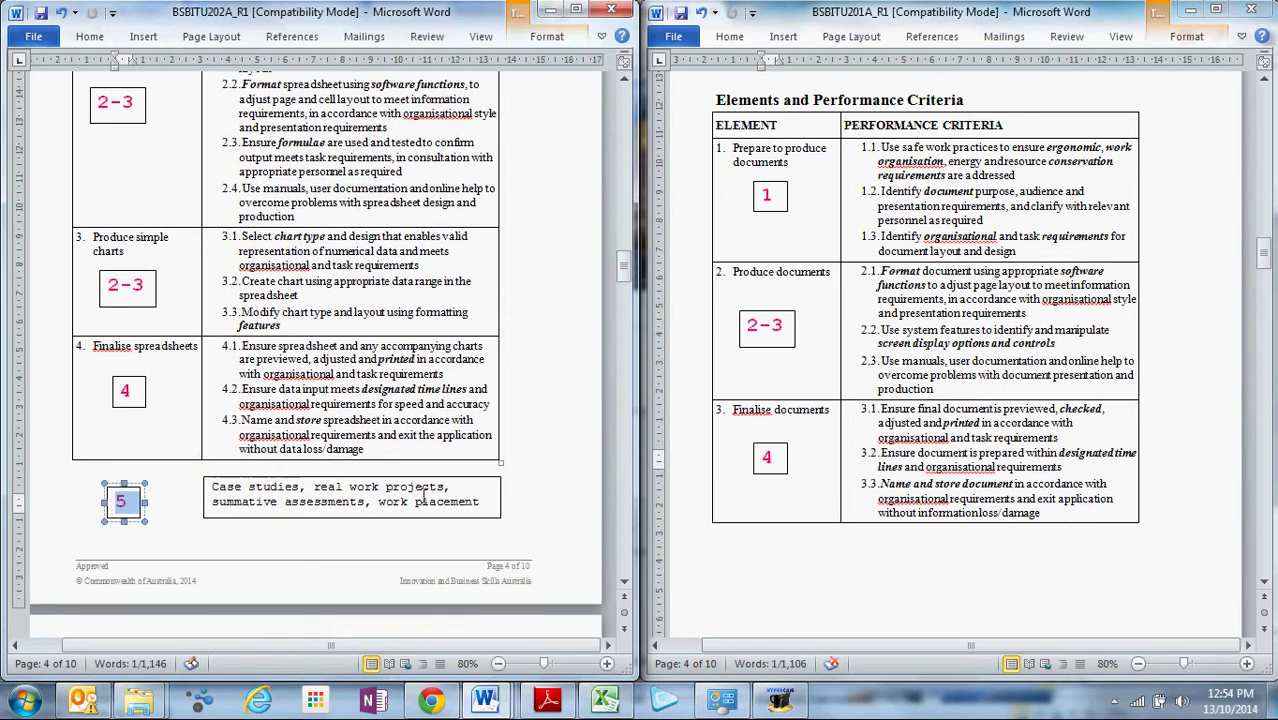
pyautogui.moveTo(490, 504); pyautogui.dragTo(378, 503)
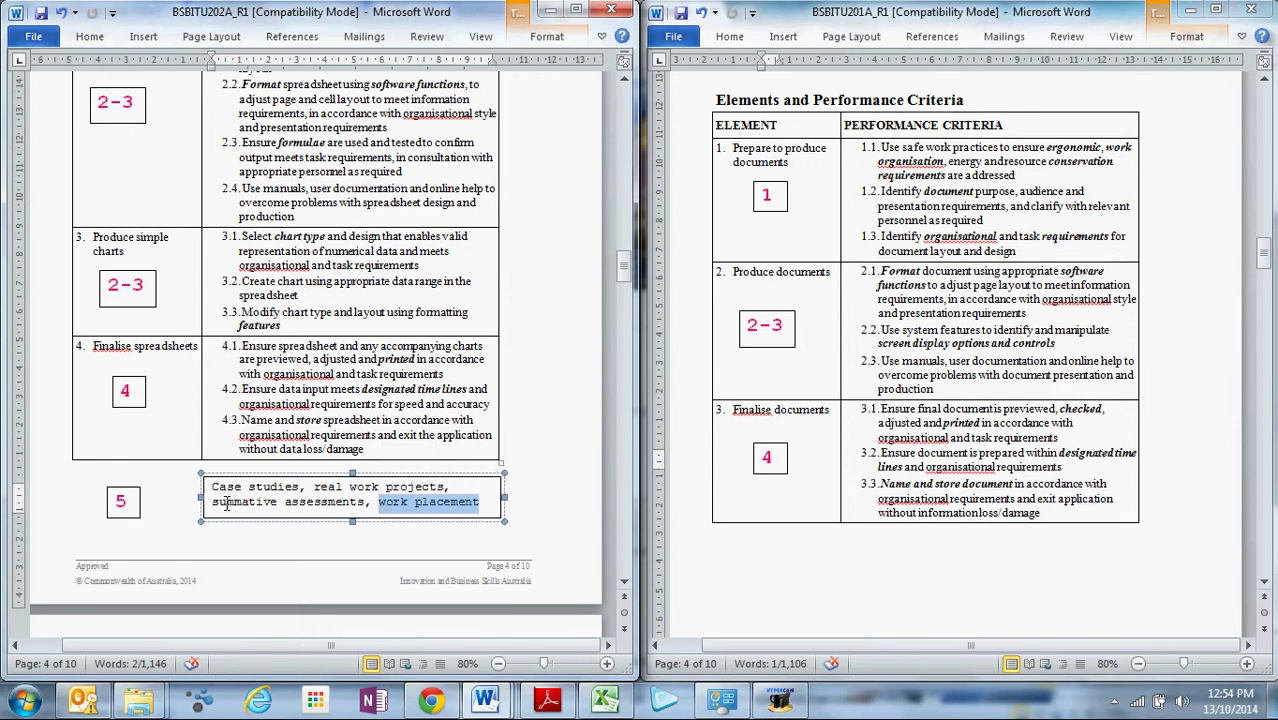
pyautogui.moveTo(227, 503); pyautogui.dragTo(338, 503)
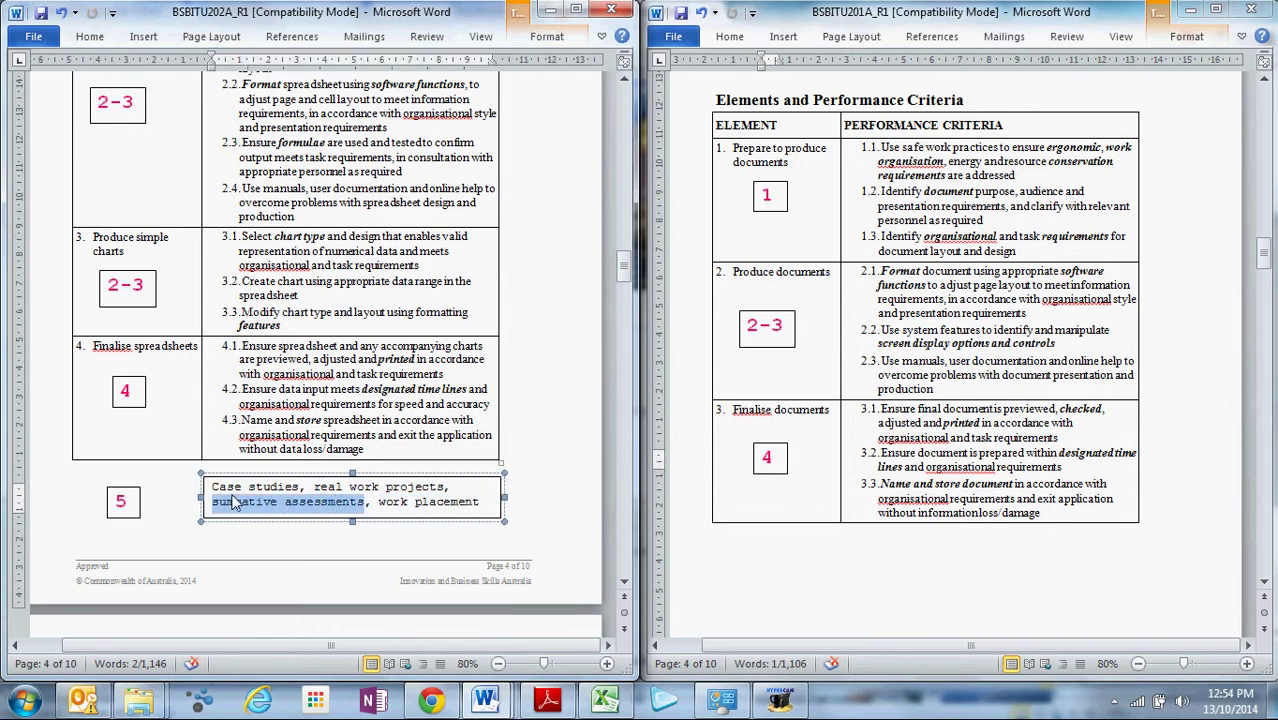
pyautogui.moveTo(213, 488); pyautogui.dragTo(280, 490)
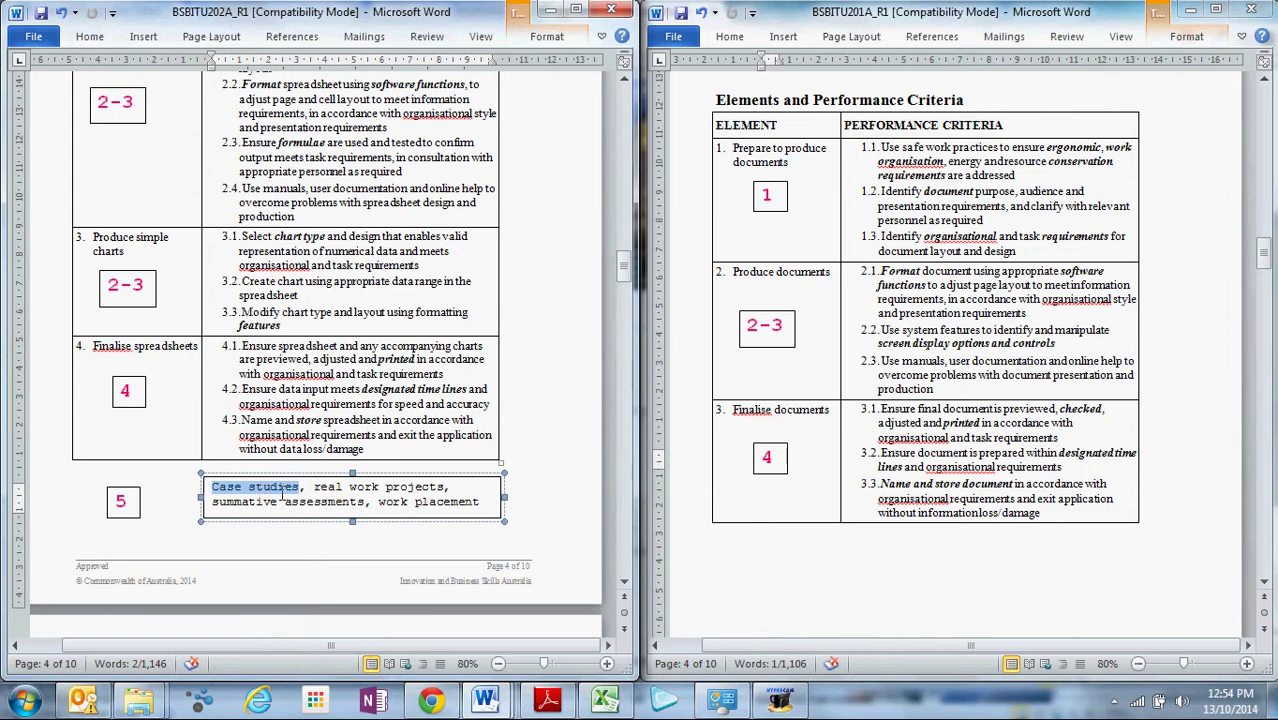
# Select "real work projects" in the note beside box 5, then return to criterion 4.2 of Finalise spreadsheets.
pyautogui.moveTo(314, 490); pyautogui.dragTo(435, 490)
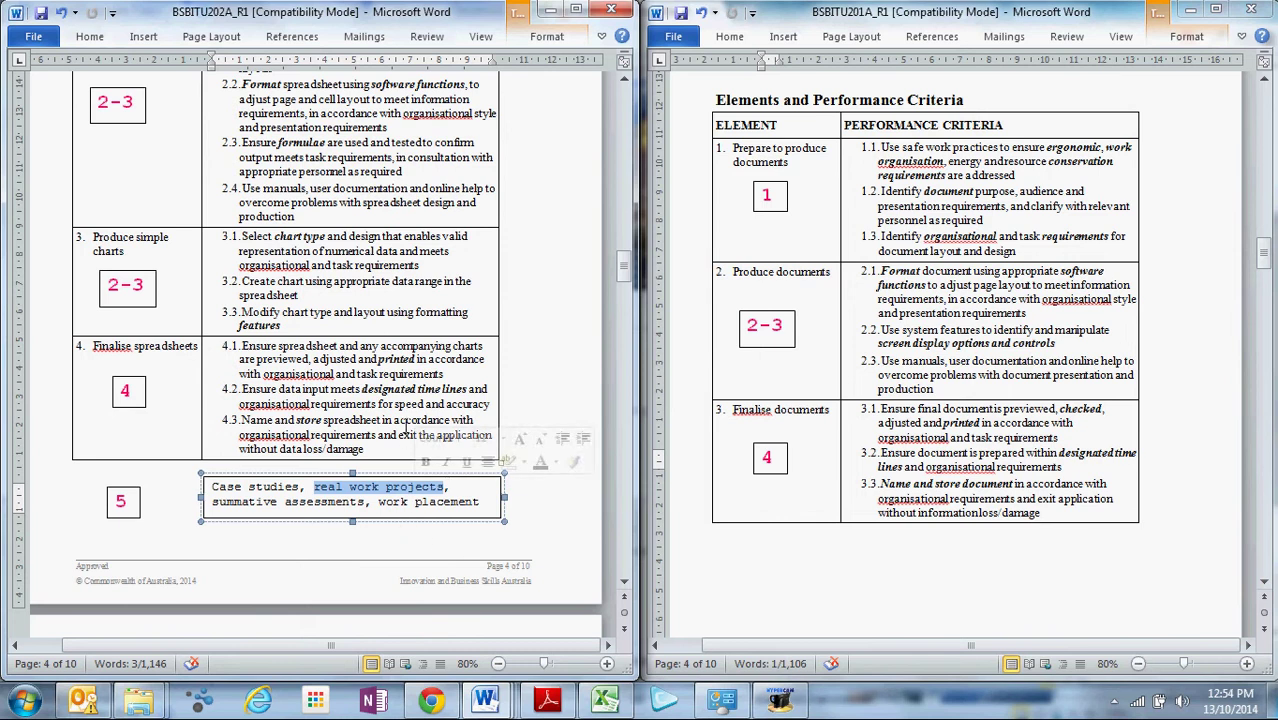
pyautogui.click(398, 404)
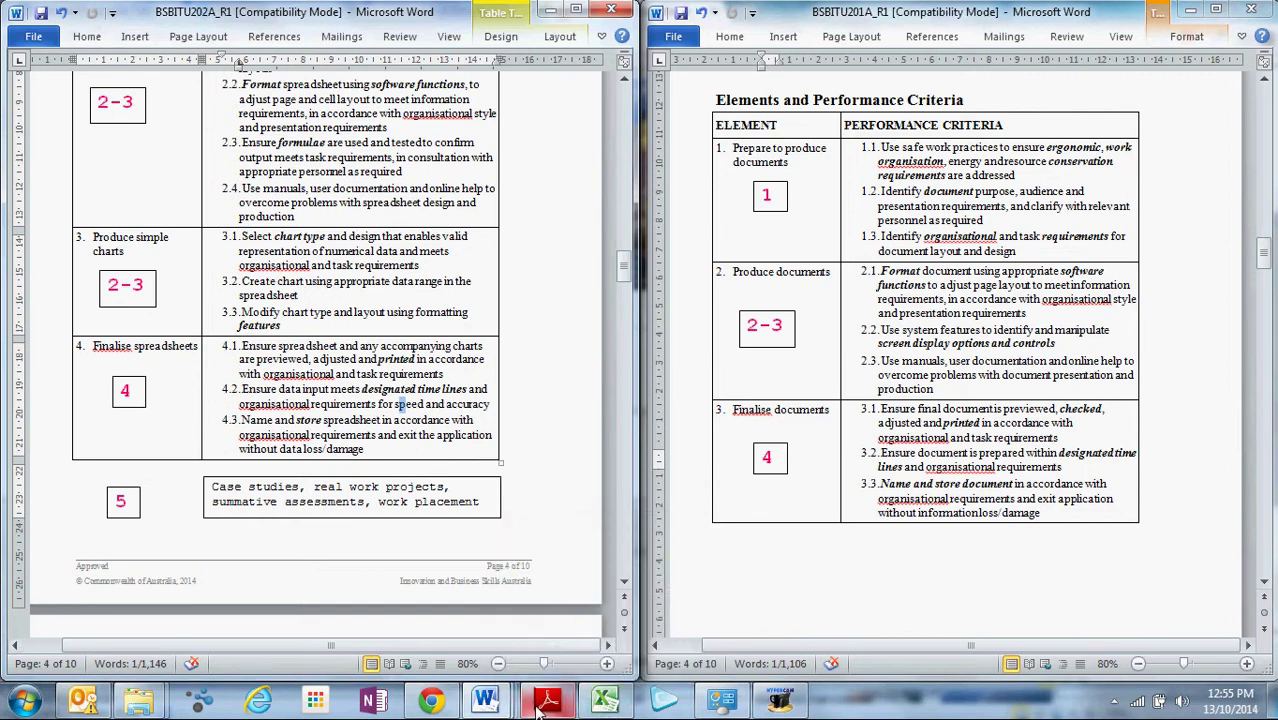
# Switch to Chrome and search the web for vetinfonet in a new tab.
pyautogui.click(437, 705)
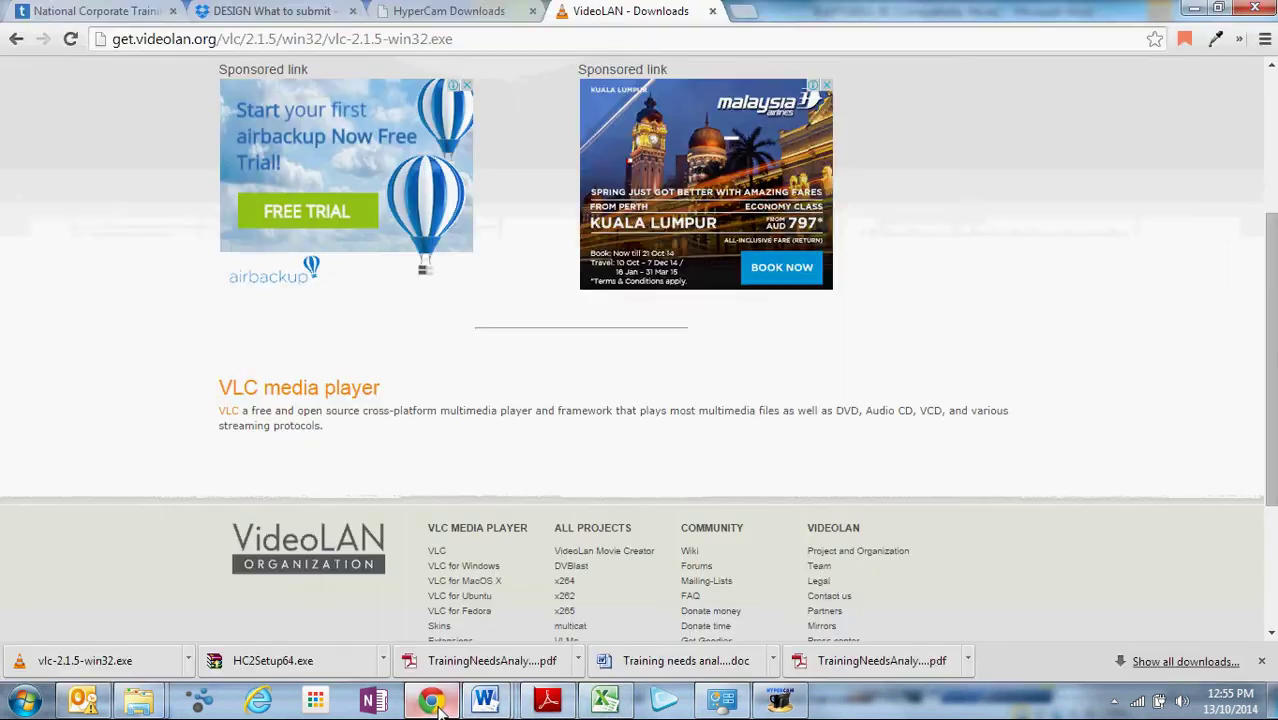
pyautogui.click(752, 18)
pyautogui.write('vetinfonet')
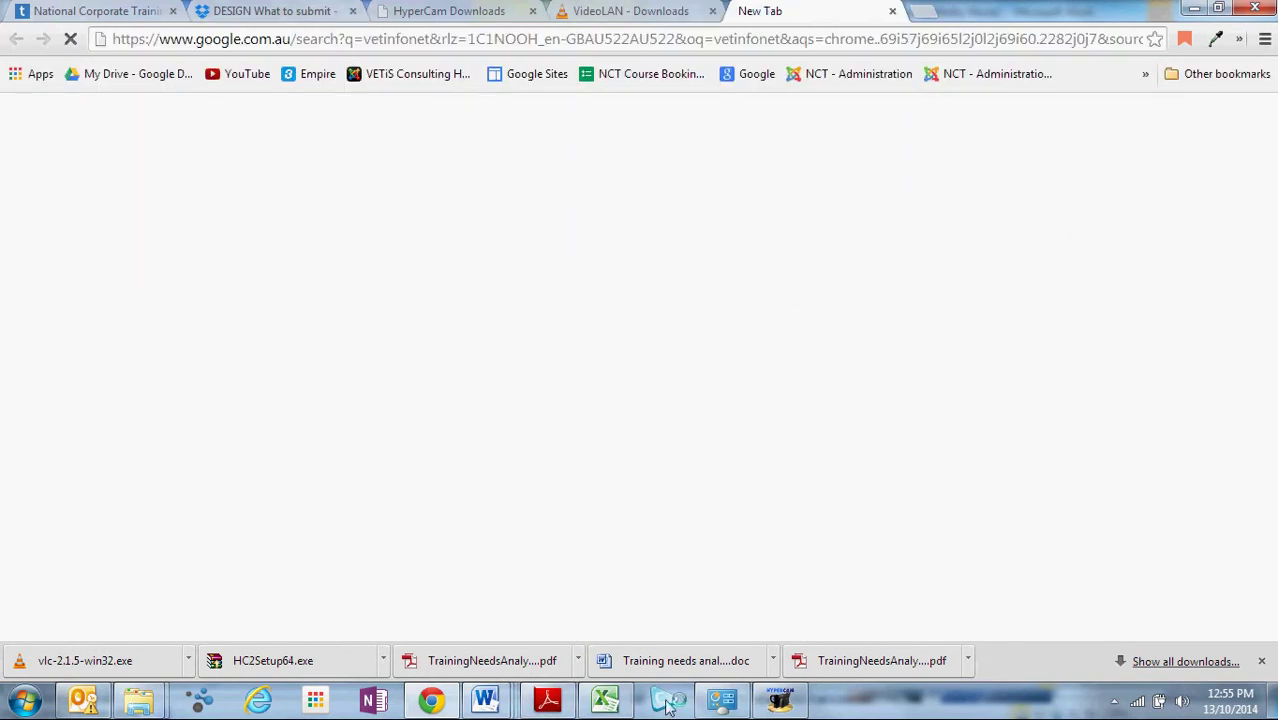
# Return to BSBITU202A in Word and check the unit code in the page header and the title on the cover page.
pyautogui.moveTo(487, 702)
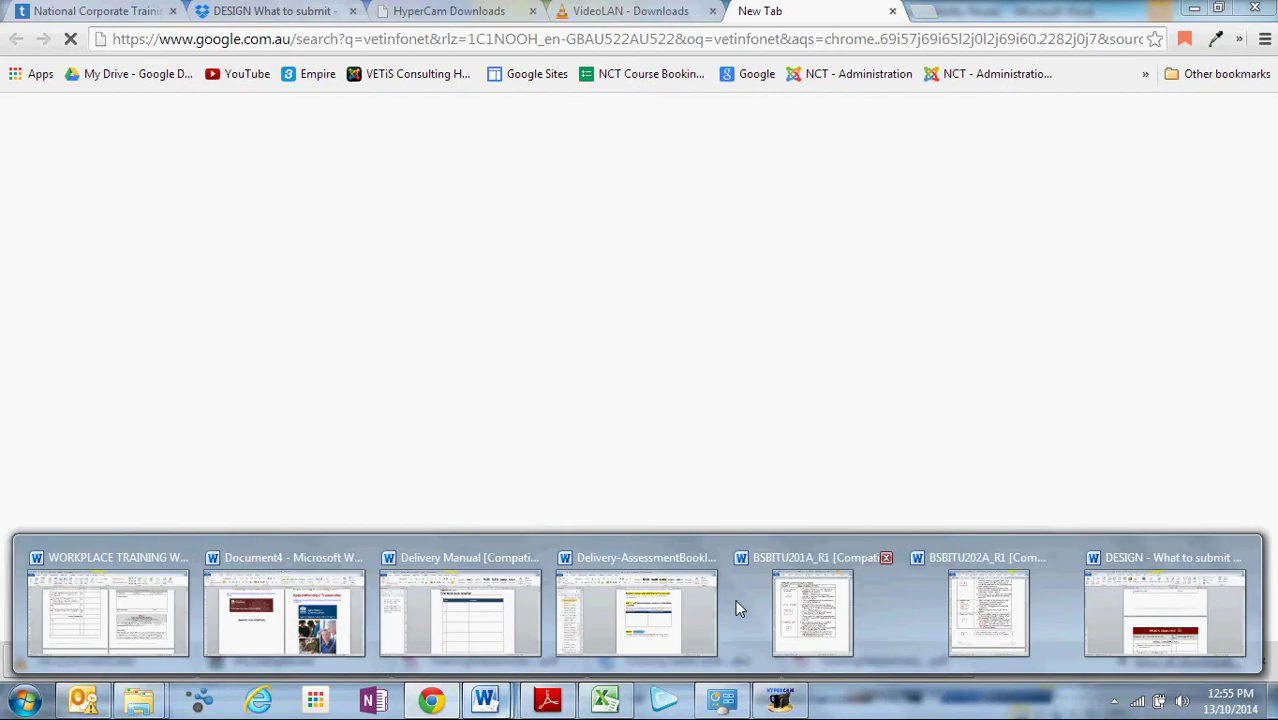
pyautogui.click(995, 613)
pyautogui.scroll(8, 228, 400)
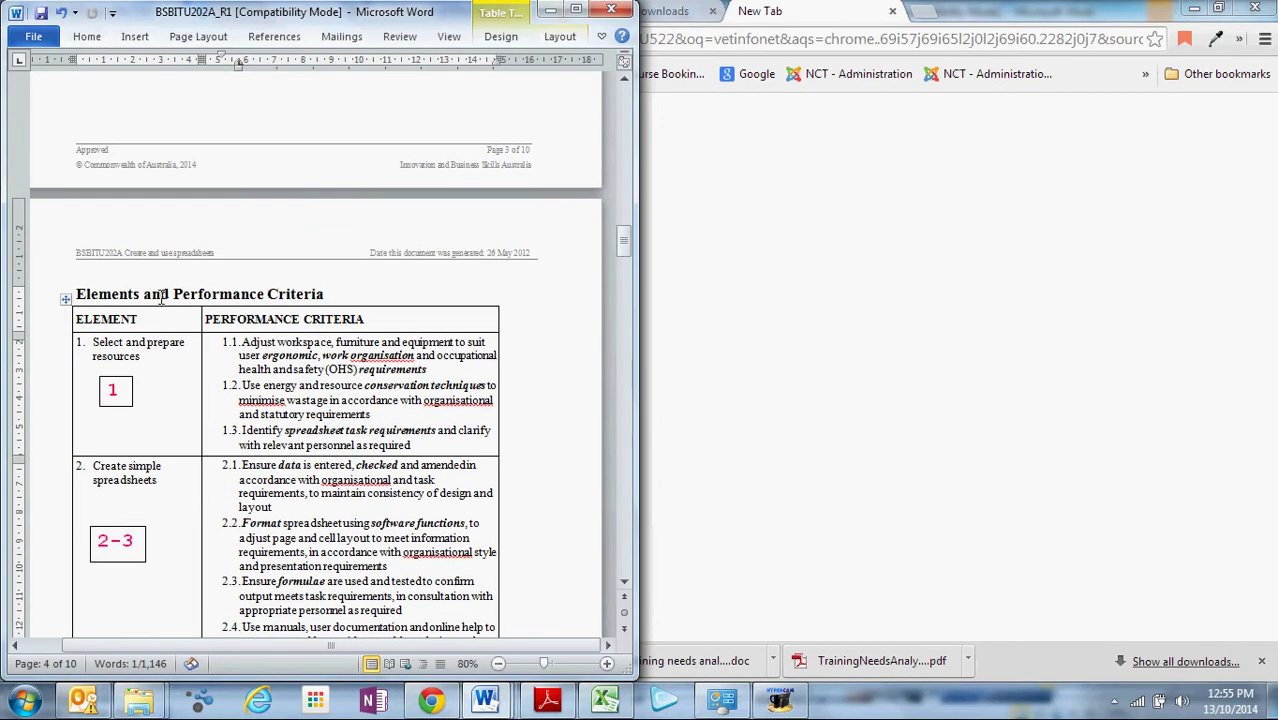
pyautogui.doubleClick(155, 255)
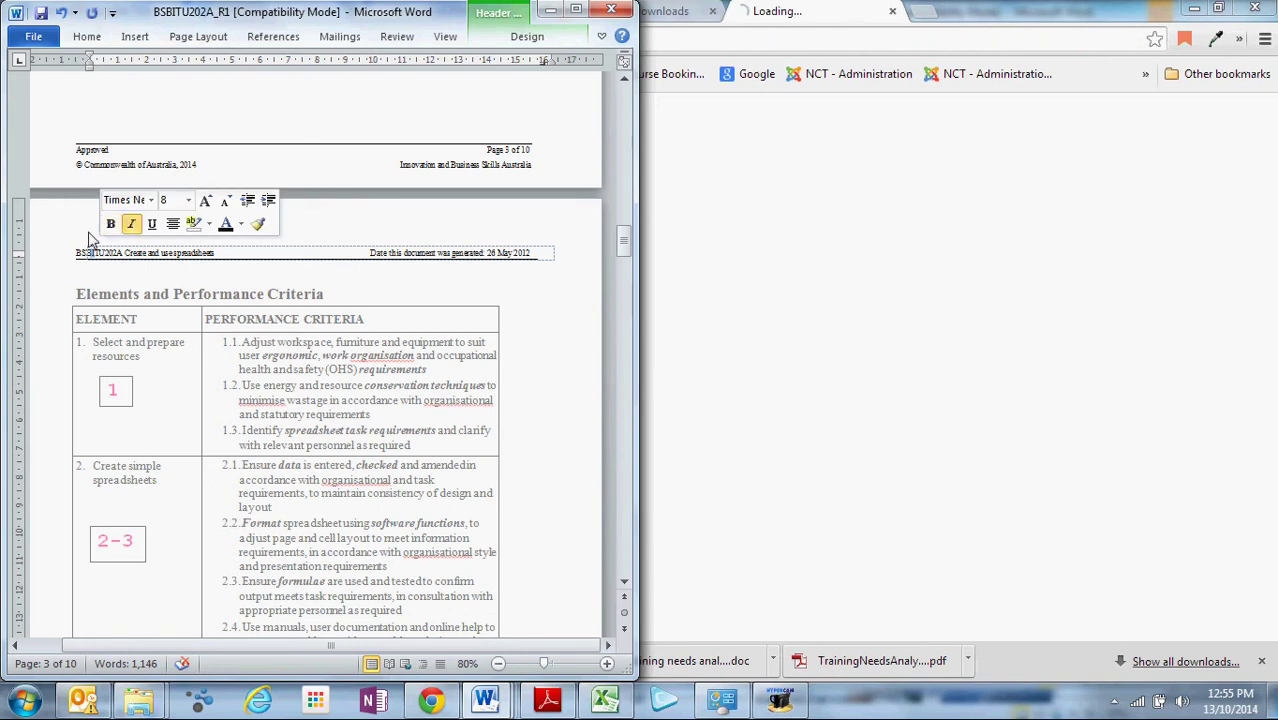
pyautogui.click(100, 253)
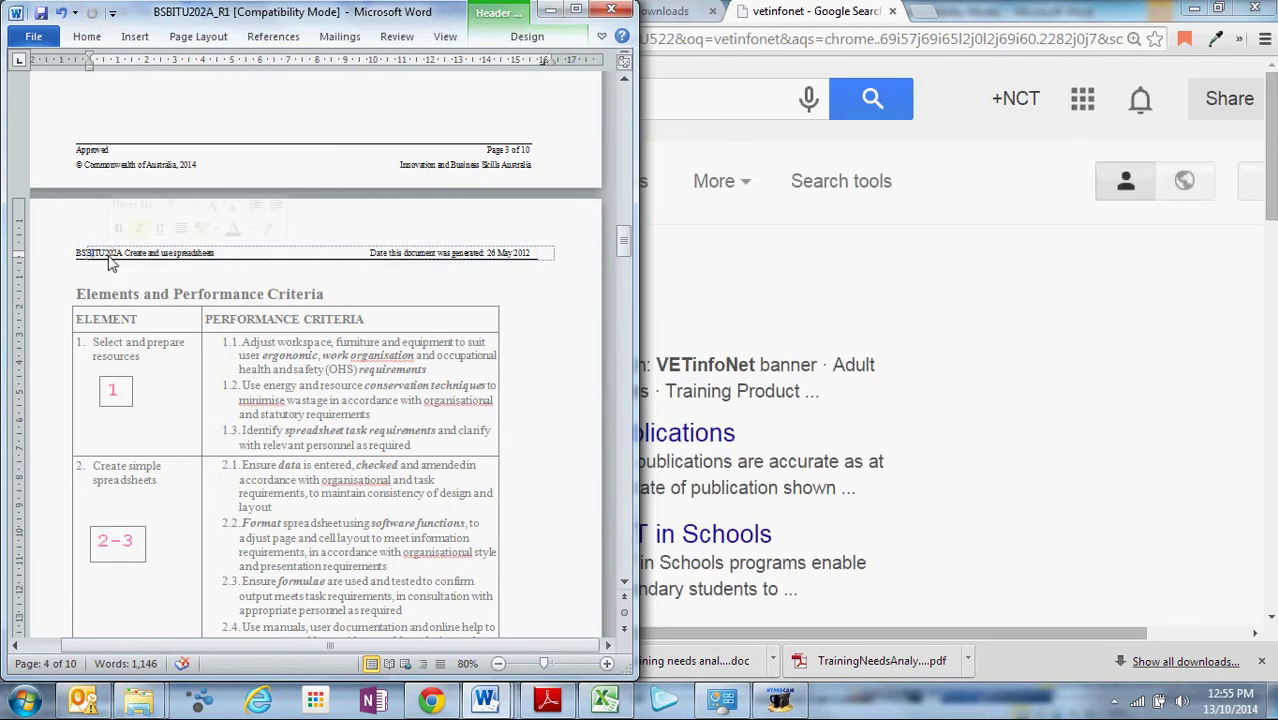
pyautogui.scroll(10, 171, 208)
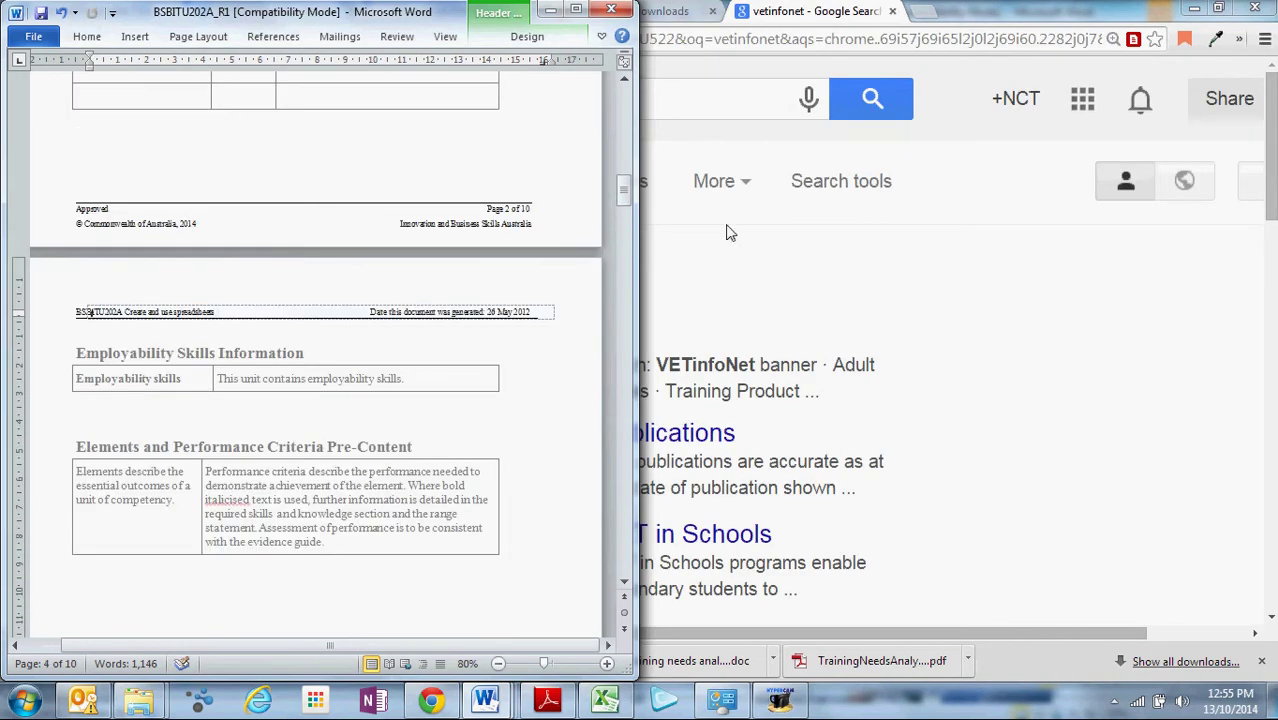
pyautogui.moveTo(622, 190); pyautogui.dragTo(621, 104)
pyautogui.click(168, 450)
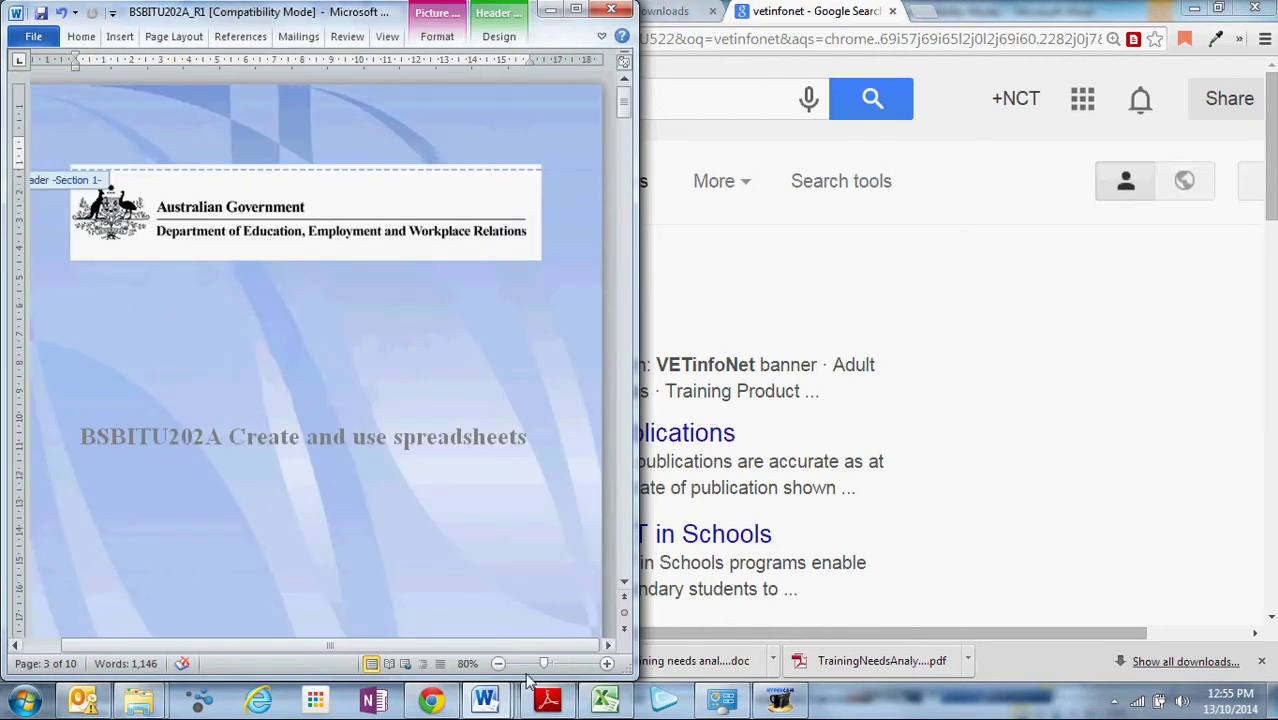
# Open the VETinfoNet home page from the Chrome search results and search its training products for BSBITU201A.
pyautogui.click(485, 700)
pyautogui.moveTo(686, 590)
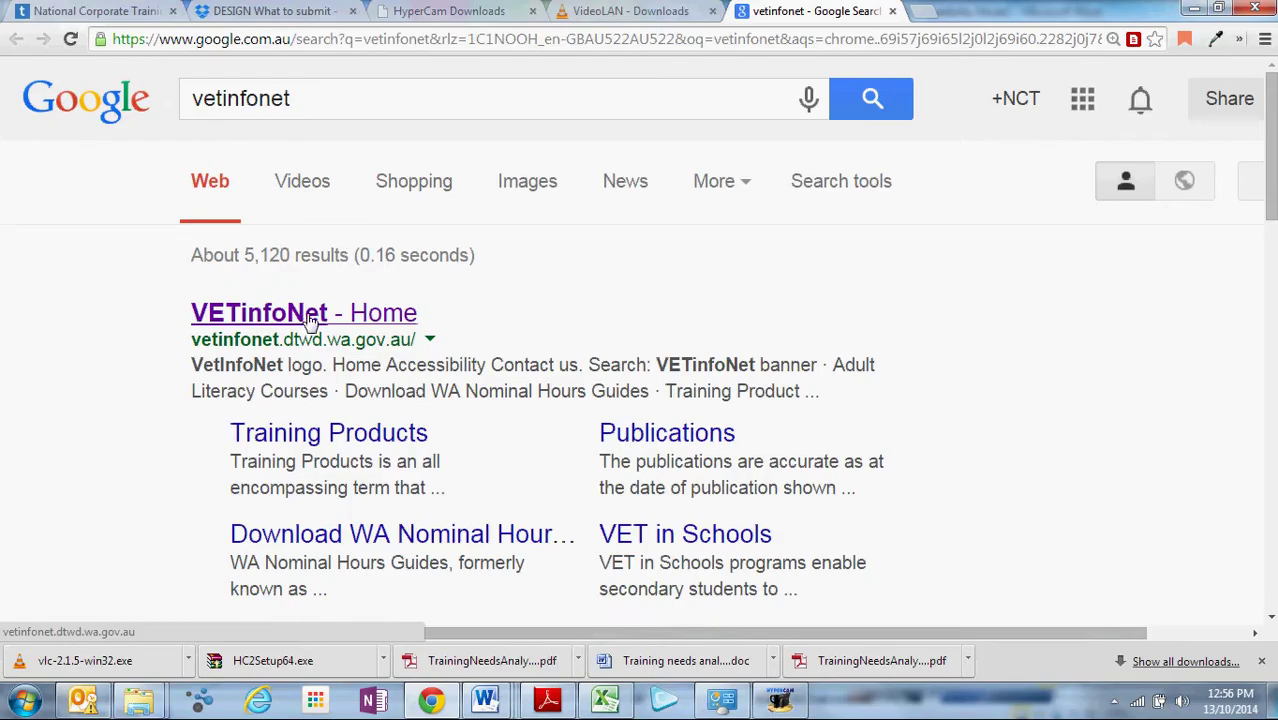
pyautogui.click(311, 316)
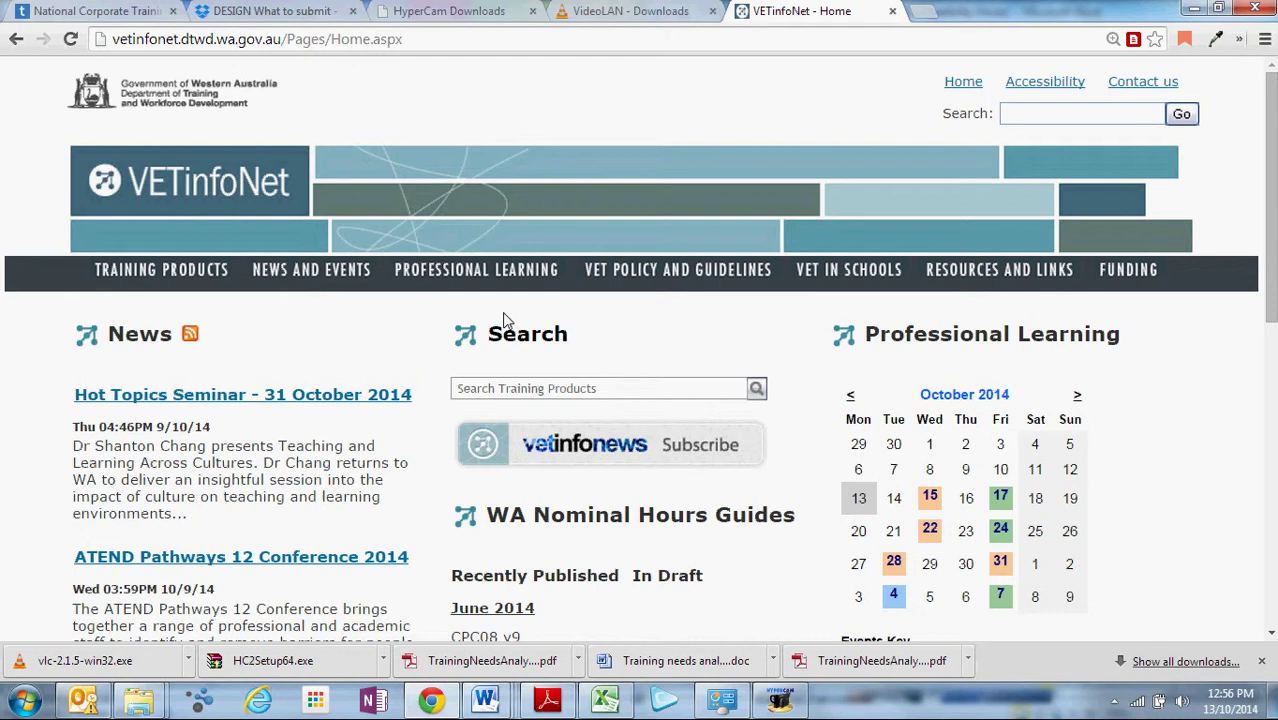
pyautogui.click(555, 392)
pyautogui.write('BSBITU201A')
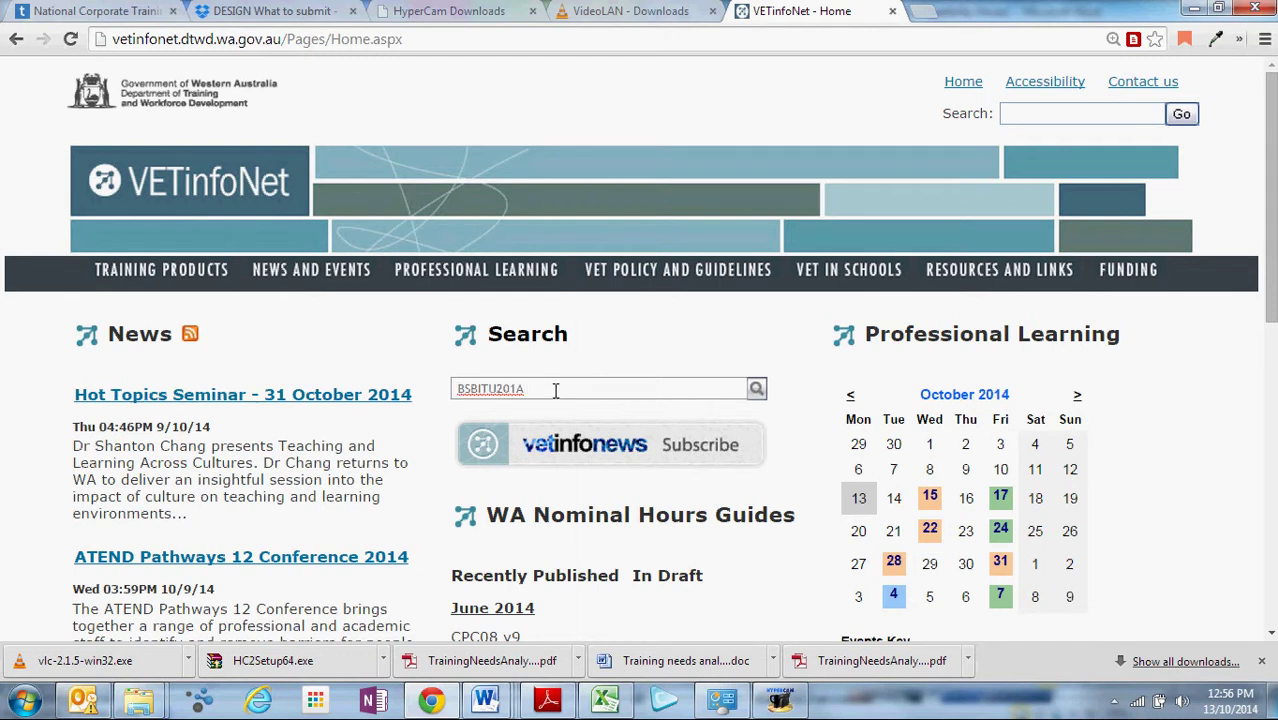
pyautogui.press('Return')
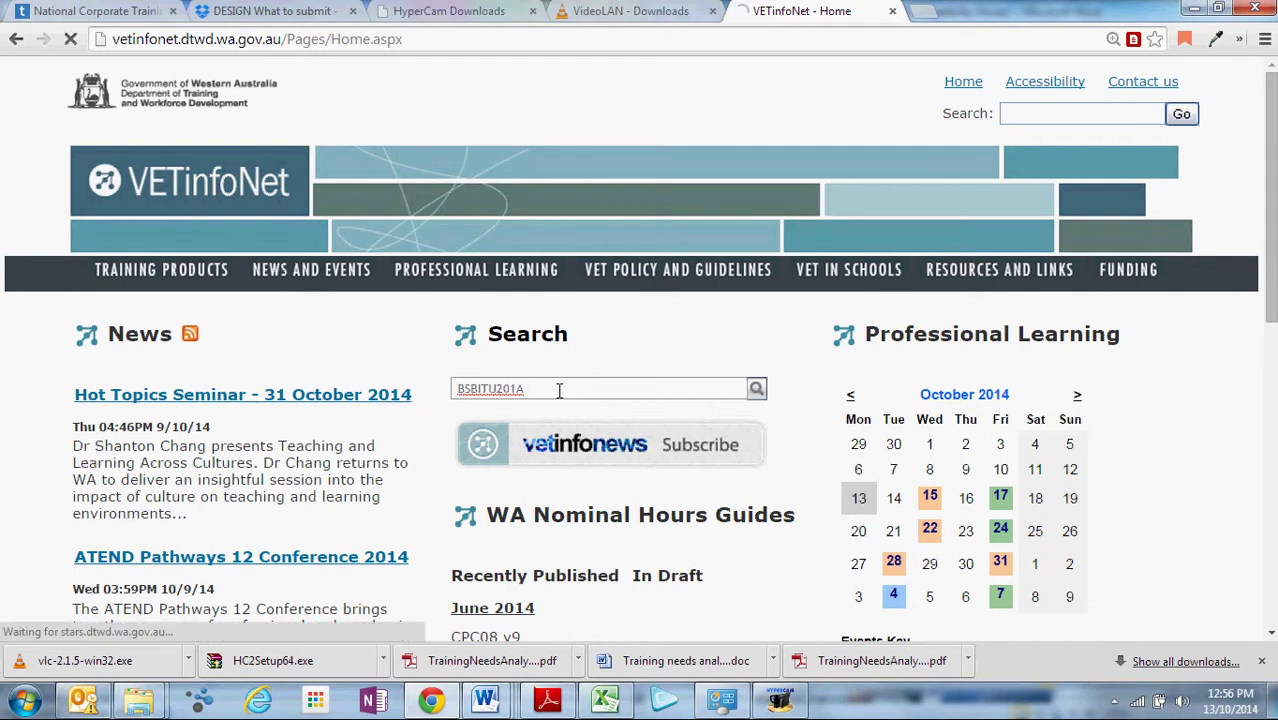
pyautogui.scroll(-1, 660, 480)
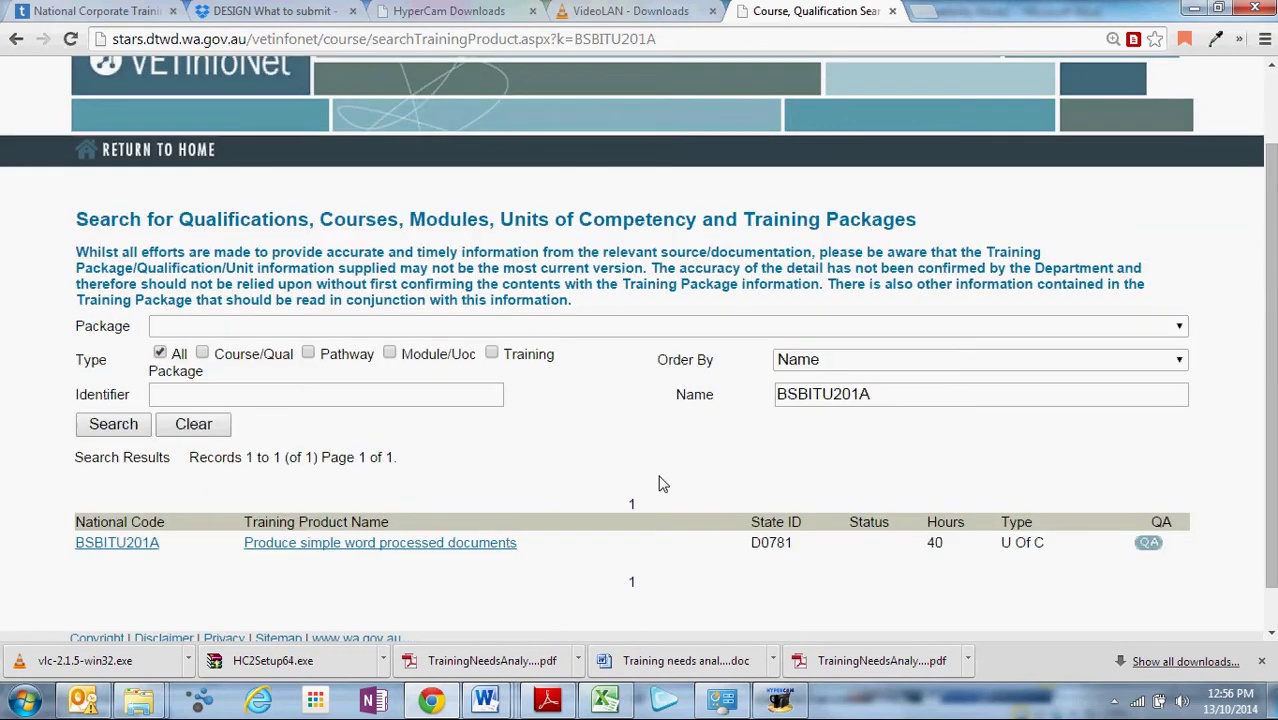
# Examine the BSBITU201A search result, selecting its Hours value and its code and training product name.
pyautogui.doubleClick(935, 542)
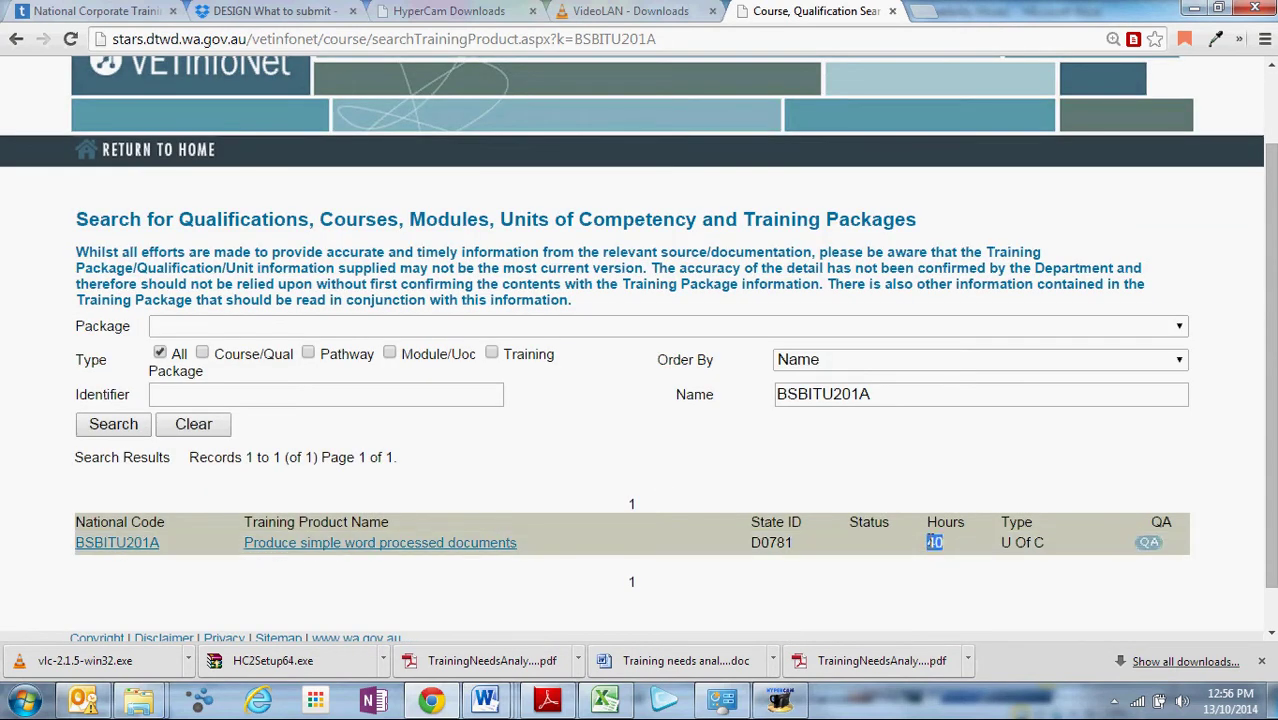
pyautogui.click(842, 596)
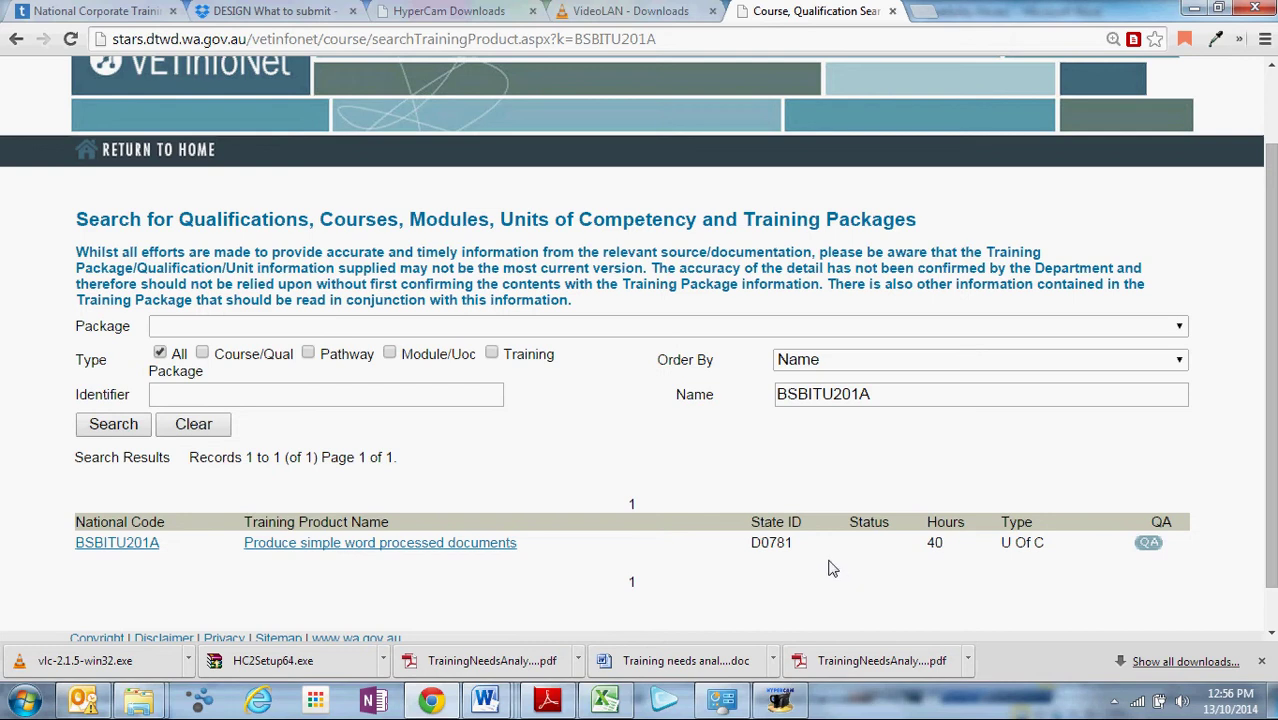
pyautogui.doubleClick(935, 542)
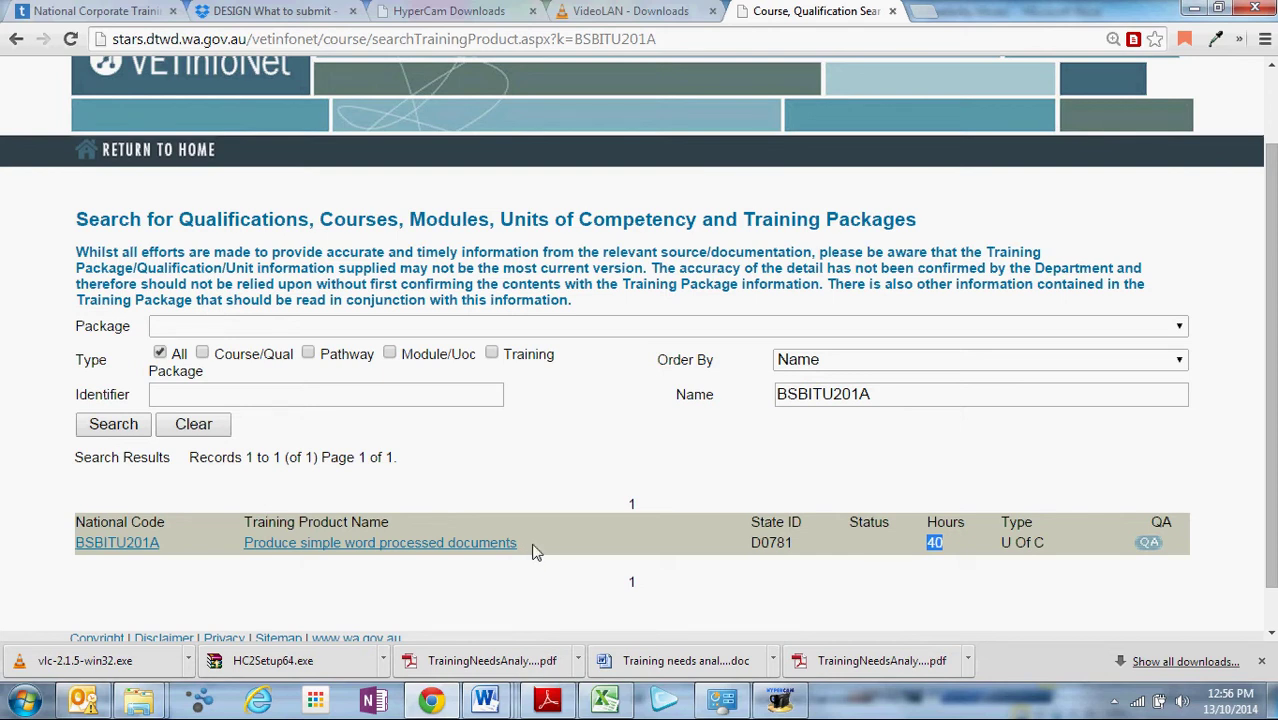
pyautogui.moveTo(532, 553); pyautogui.dragTo(86, 551)
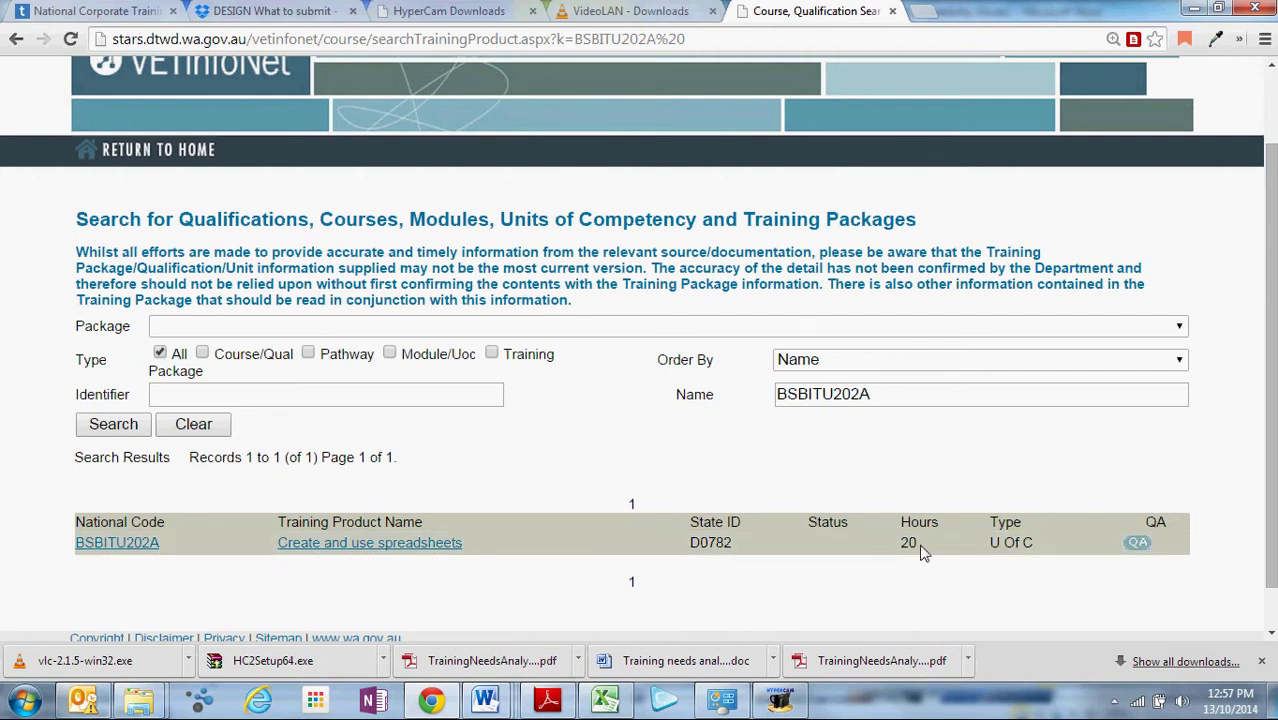
# Examine the BSBITU202A search result, selecting its Hours value and its training product name.
pyautogui.moveTo(921, 547); pyautogui.dragTo(889, 550)
pyautogui.moveTo(467, 547); pyautogui.dragTo(277, 547)
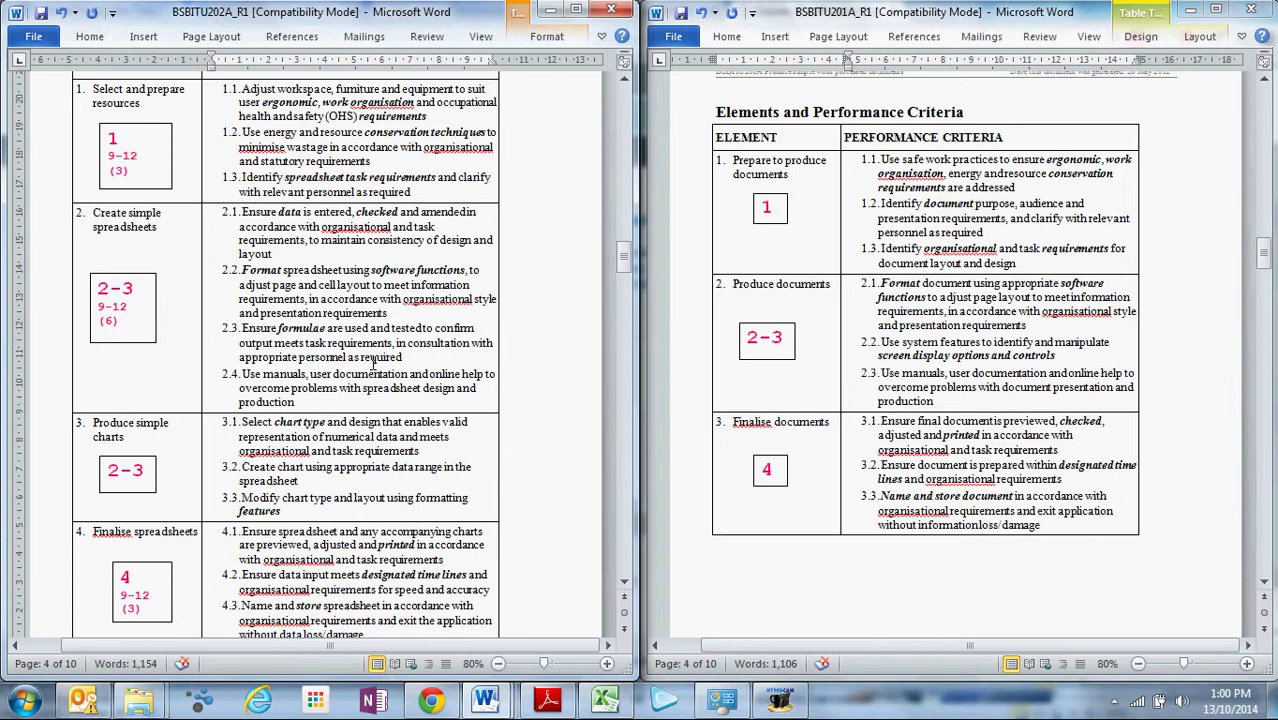
# Review element 1 of BSBITU202A in Word, selecting "9-12 (3)" in box 1 and the key phrases in criteria 1.1, 1.2 and 1.3.
pyautogui.moveTo(131, 171); pyautogui.dragTo(108, 163)
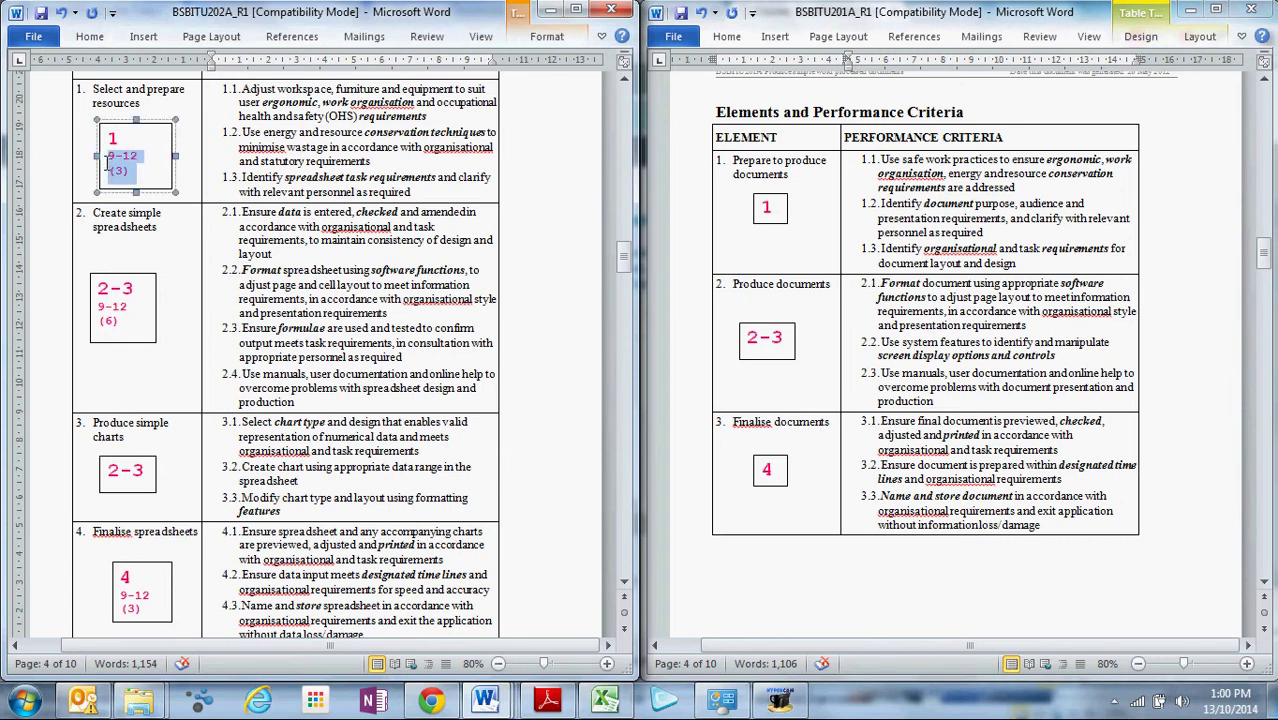
pyautogui.click(333, 147)
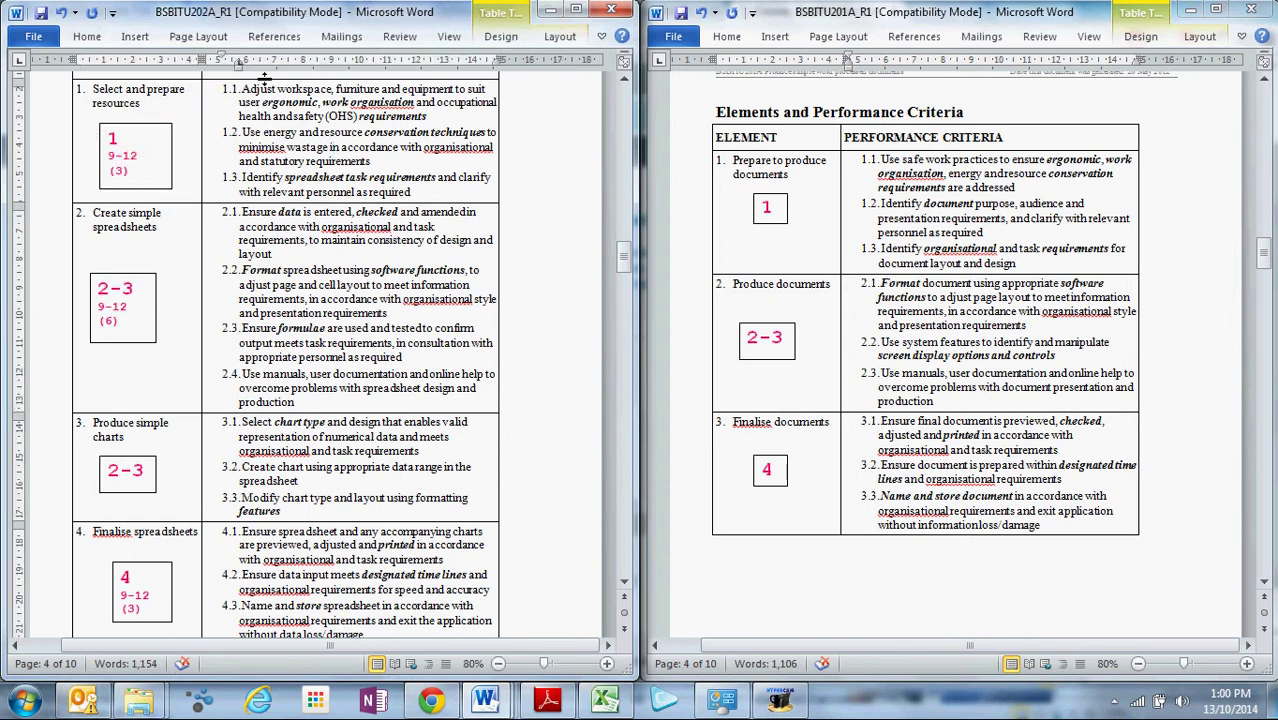
pyautogui.moveTo(278, 89)
pyautogui.mouseDown()
pyautogui.moveTo(413, 103)
pyautogui.moveTo(404, 117)
pyautogui.mouseUp()
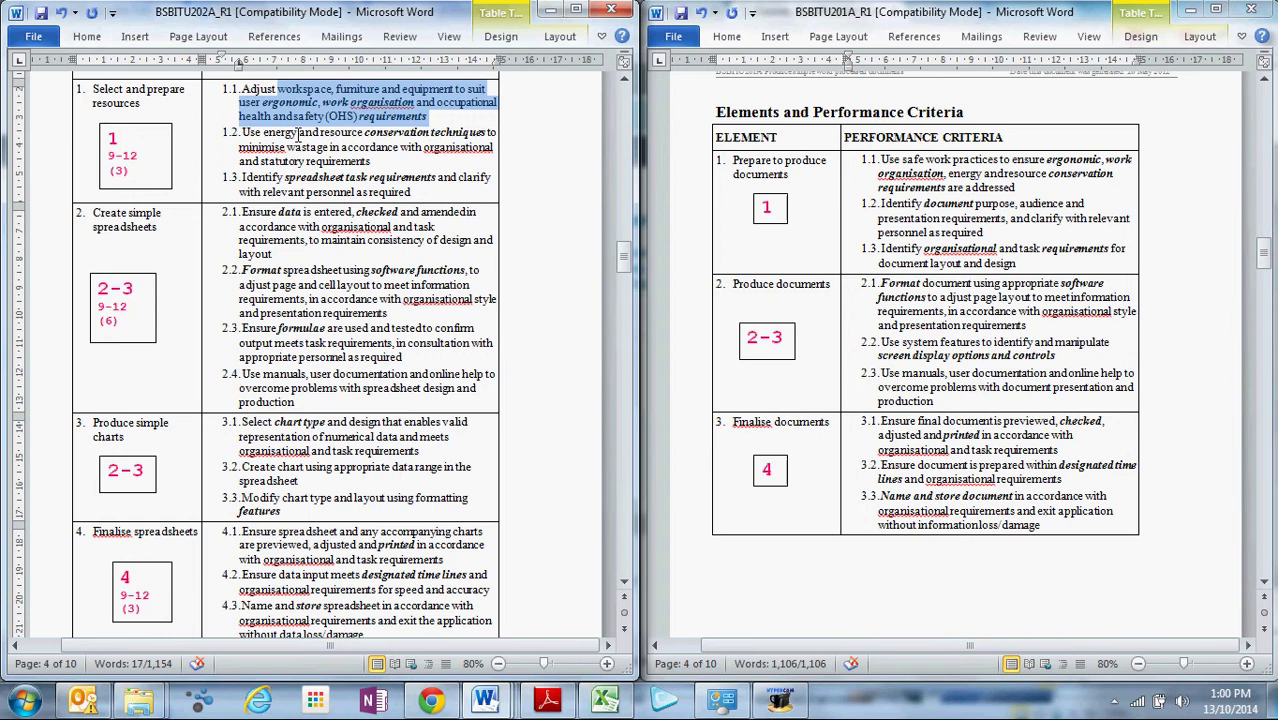
pyautogui.moveTo(297, 134); pyautogui.dragTo(385, 131)
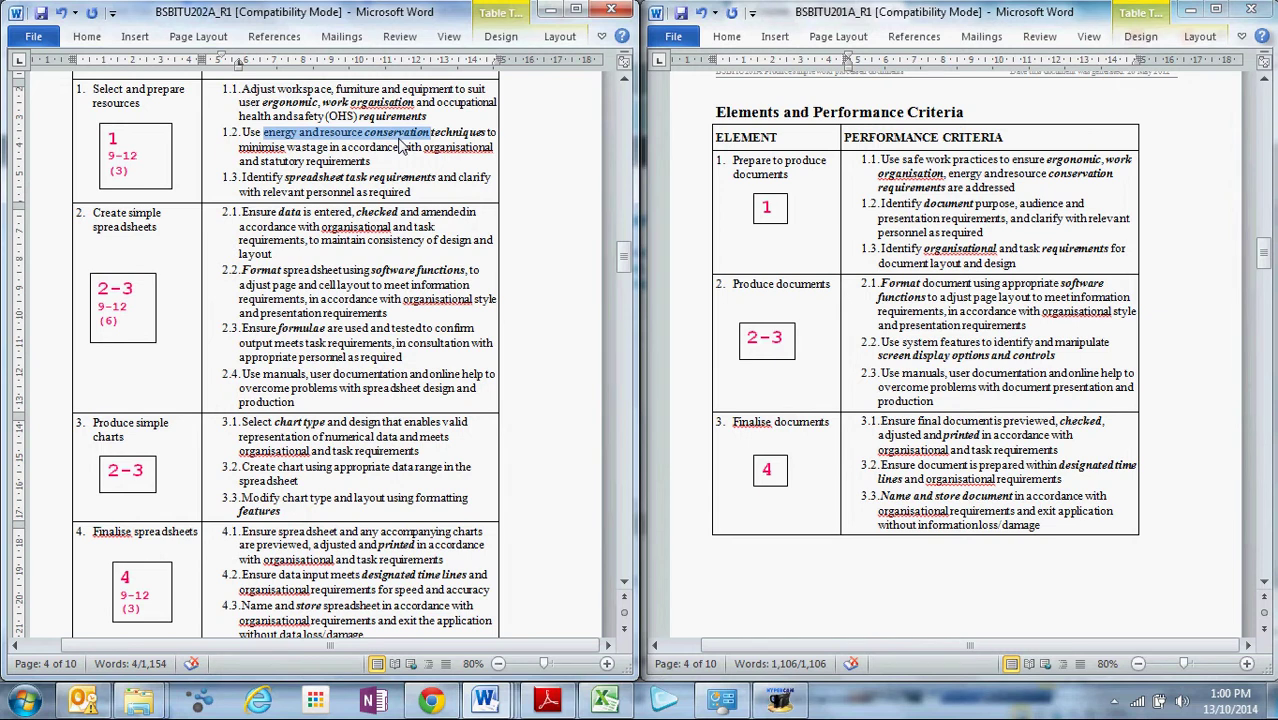
pyautogui.moveTo(286, 177); pyautogui.dragTo(394, 178)
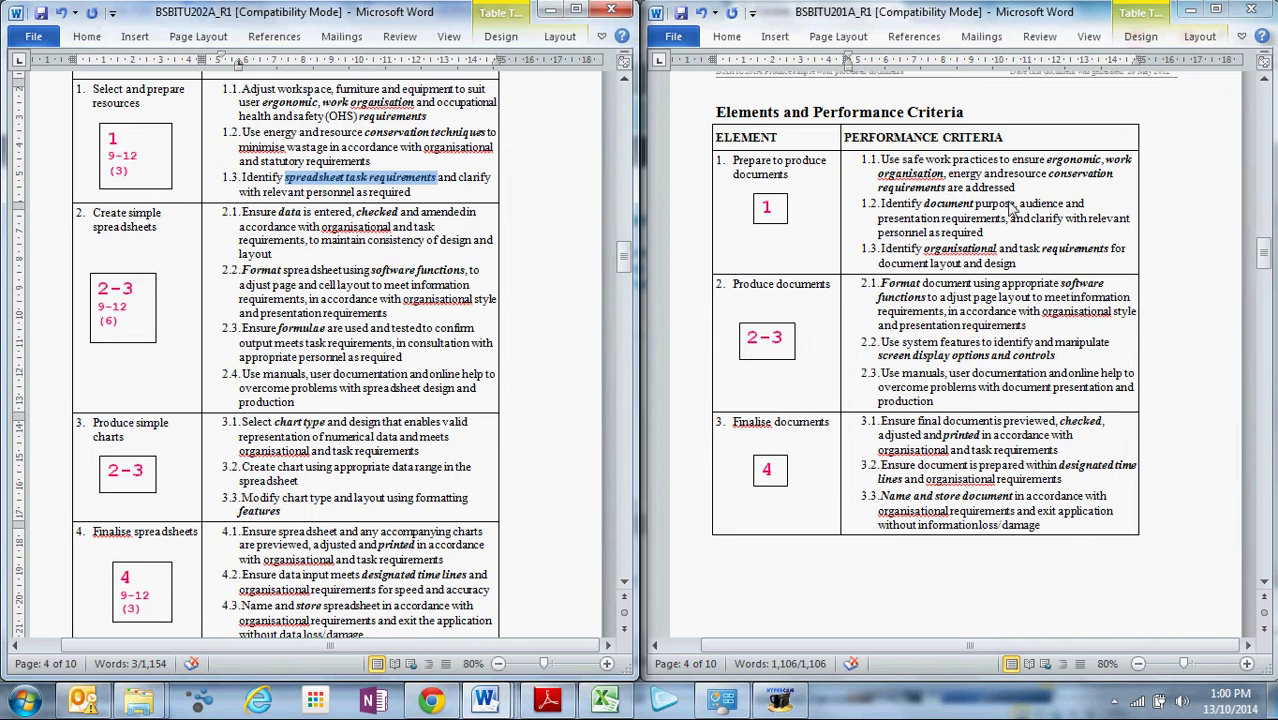
# Review element 1 of BSBITU201A, selecting "document purpose" in 1.2 and "organisational and task requirements" in 1.3.
pyautogui.moveTo(923, 204); pyautogui.dragTo(1015, 205)
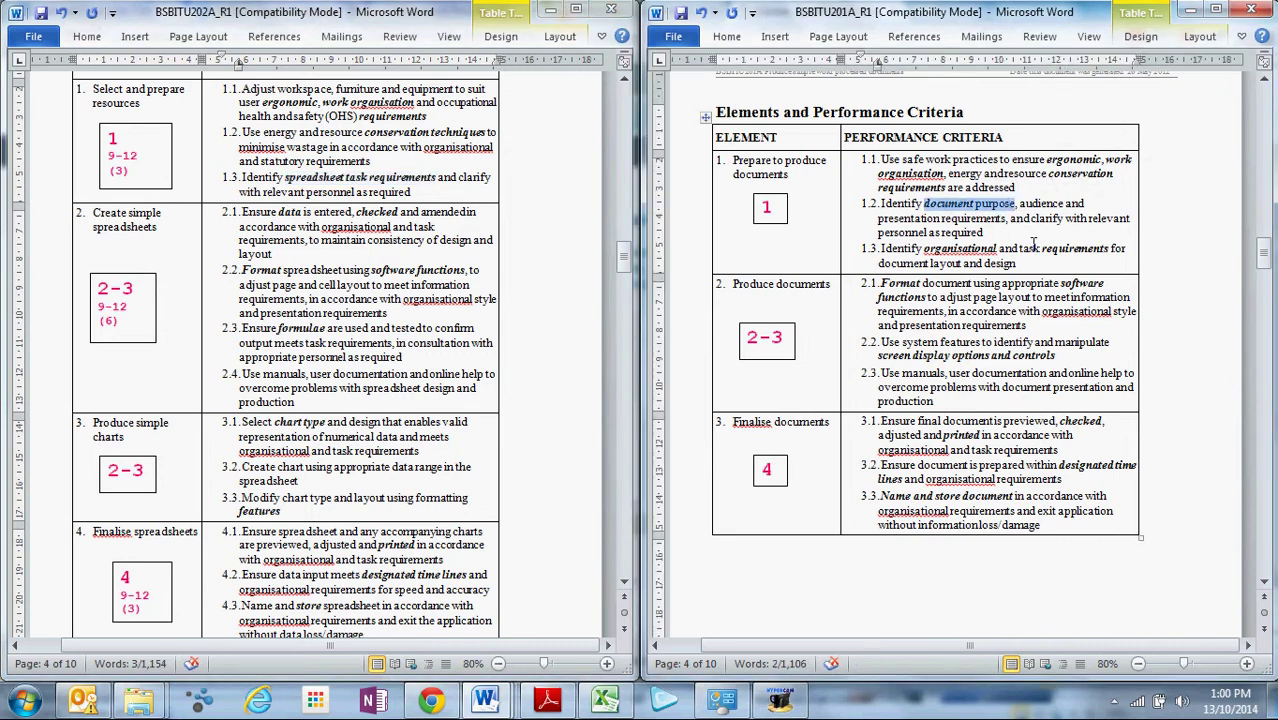
pyautogui.moveTo(1108, 248); pyautogui.dragTo(923, 248)
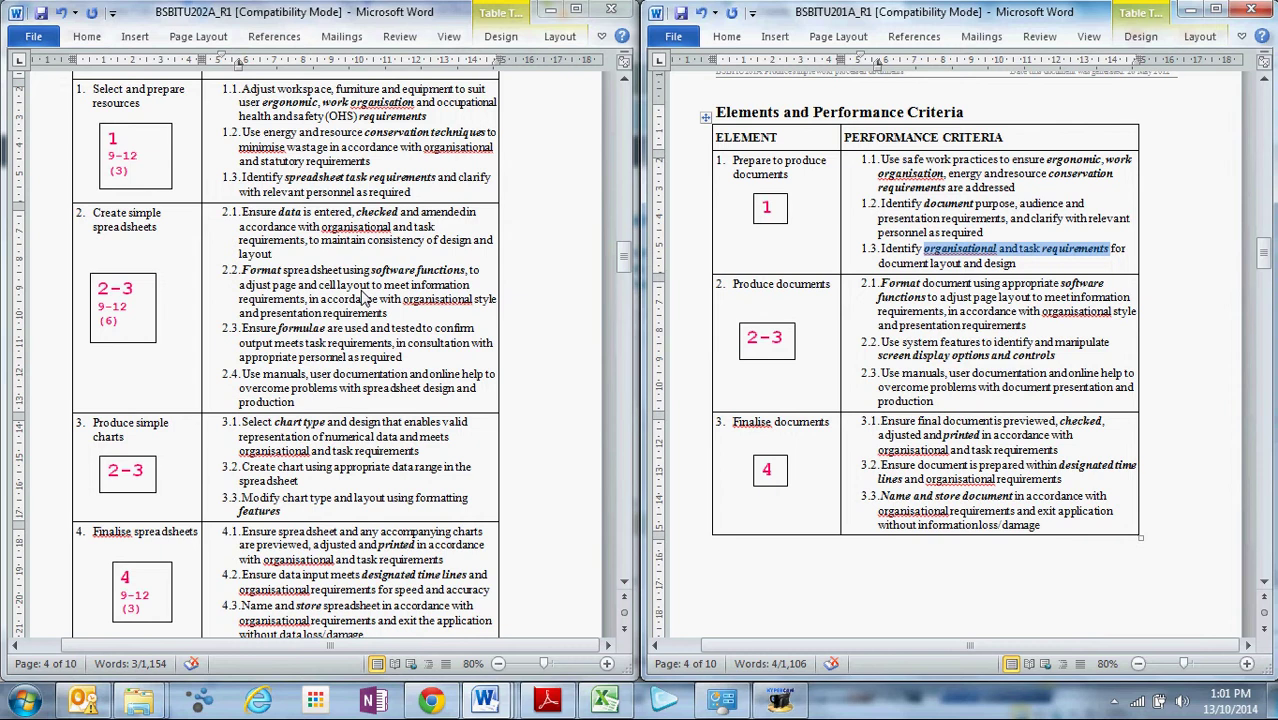
# Retype "6)" at the end of the 2-3 box beside Create simple spreadsheets in BSBITU202A.
pyautogui.hotkey('alt', 'Tab')
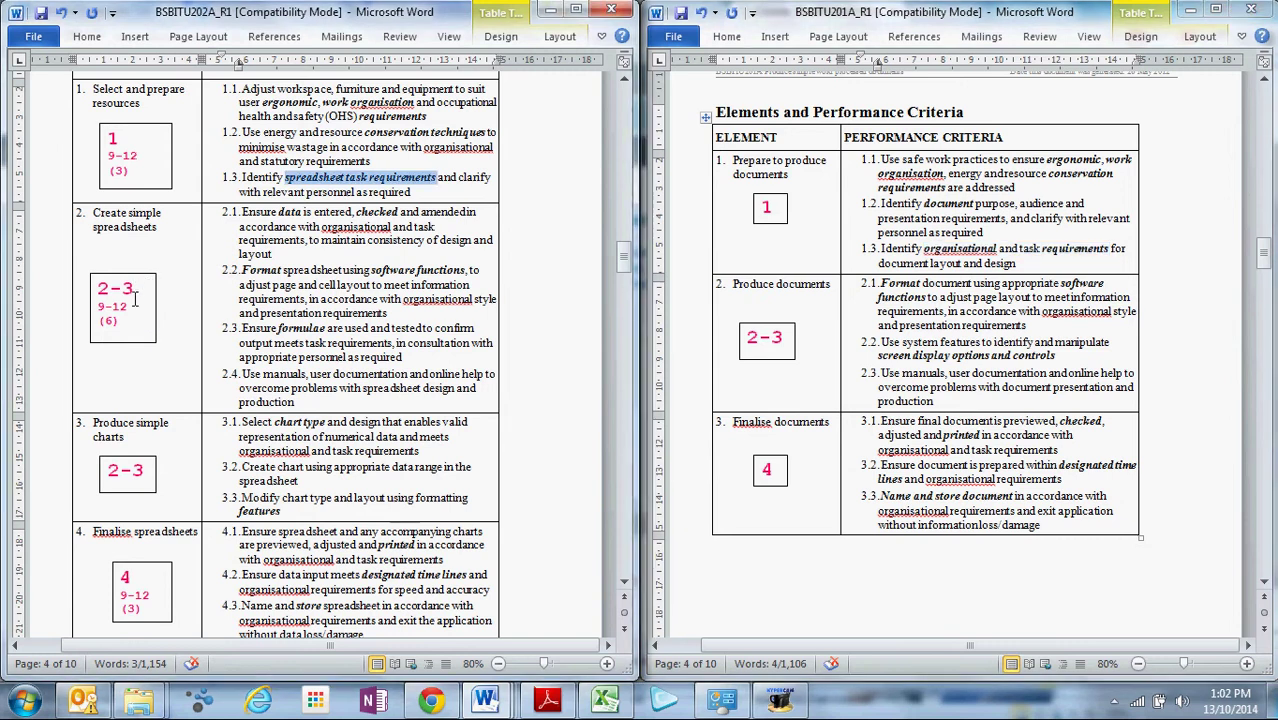
pyautogui.click(130, 312)
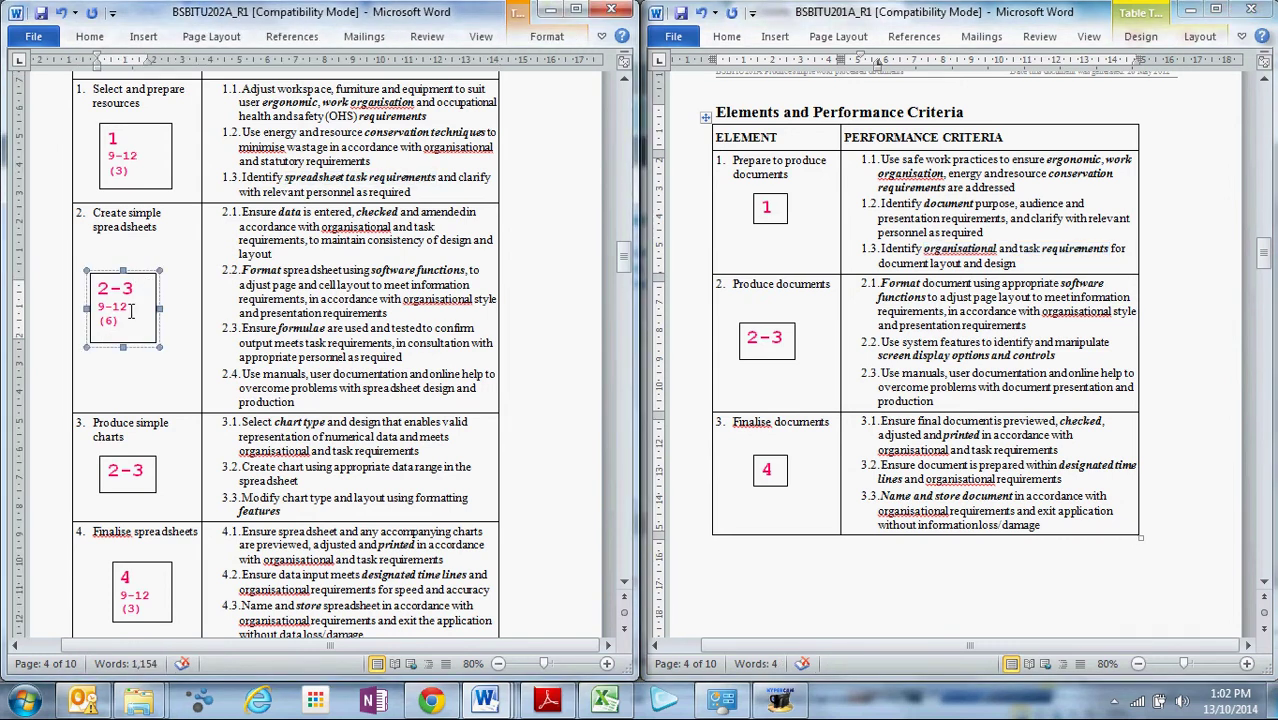
pyautogui.press('BackSpace')
pyautogui.press('BackSpace')
pyautogui.write('6)')
# Review the Finalise spreadsheets element, placing the cursor in box 4 and selecting "designated time lines" in criterion 4.2.
pyautogui.scroll(-3, 150, 455)
pyautogui.click(148, 497)
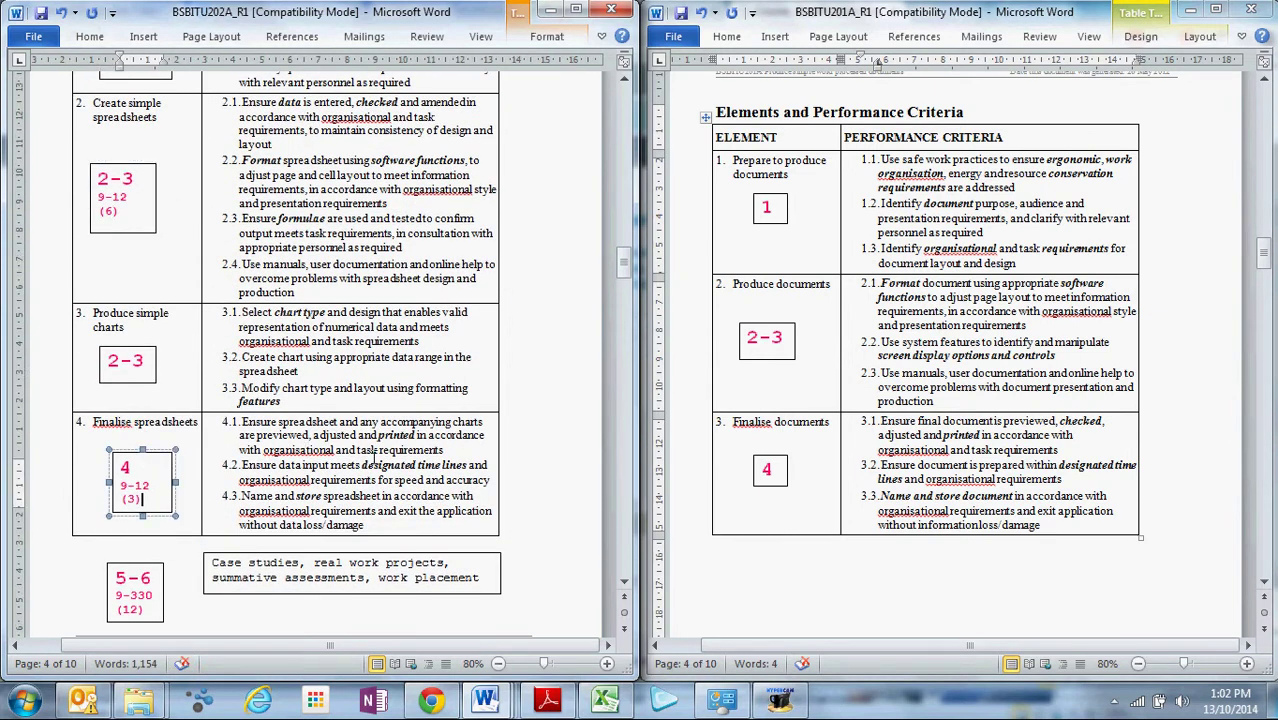
pyautogui.moveTo(362, 466); pyautogui.dragTo(460, 470)
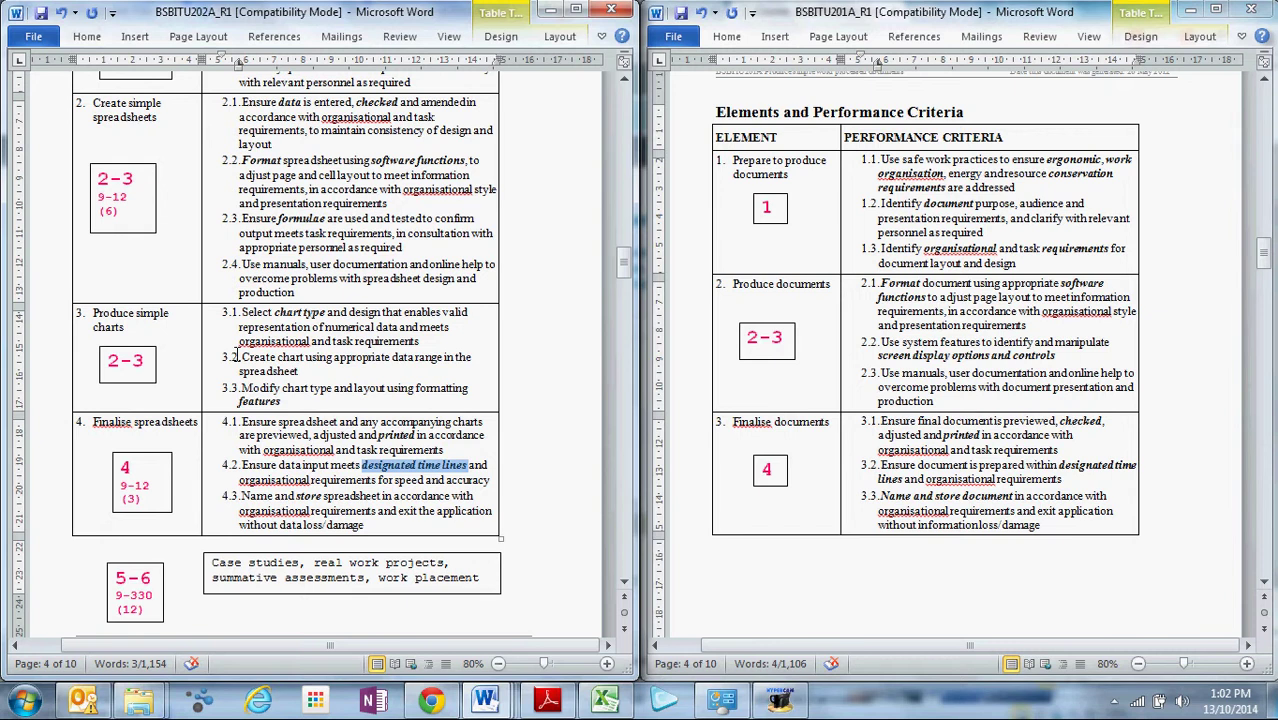
# Review the 5-6 box and its note below the spreadsheets table, selecting "work placement", "-6" and "12".
pyautogui.moveTo(484, 578); pyautogui.dragTo(399, 585)
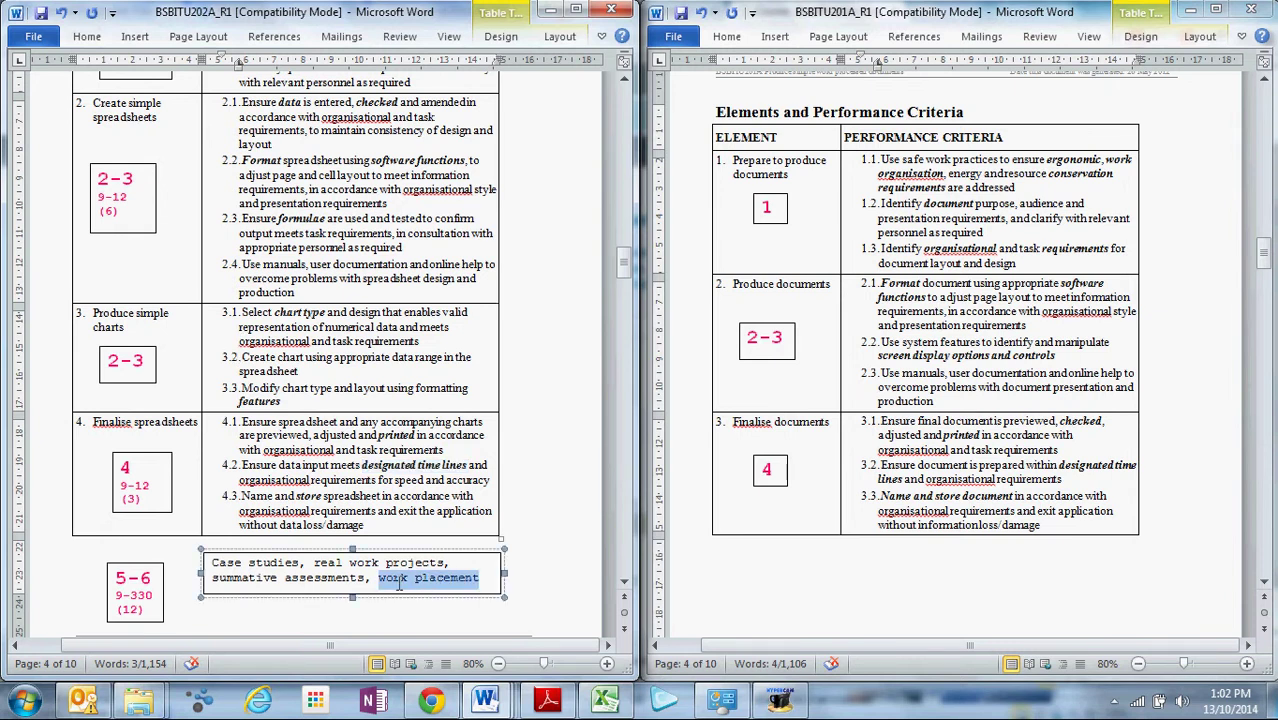
pyautogui.moveTo(153, 578); pyautogui.dragTo(130, 578)
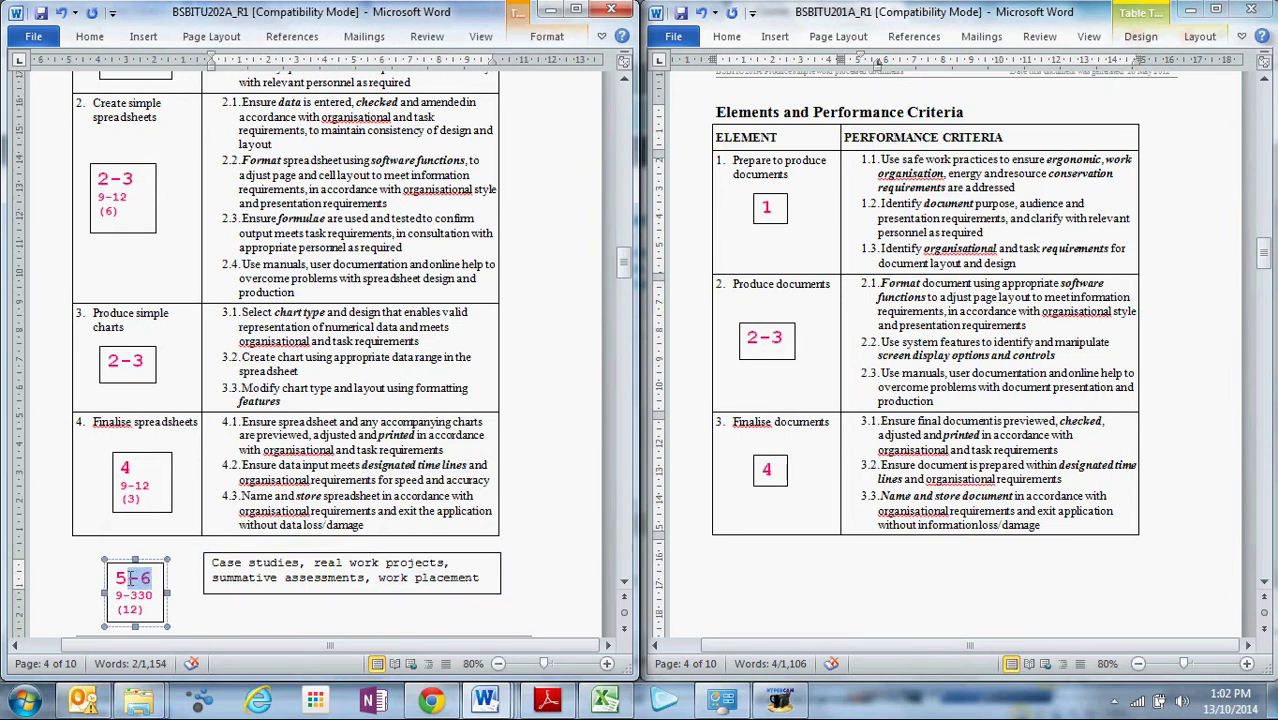
pyautogui.click(137, 598)
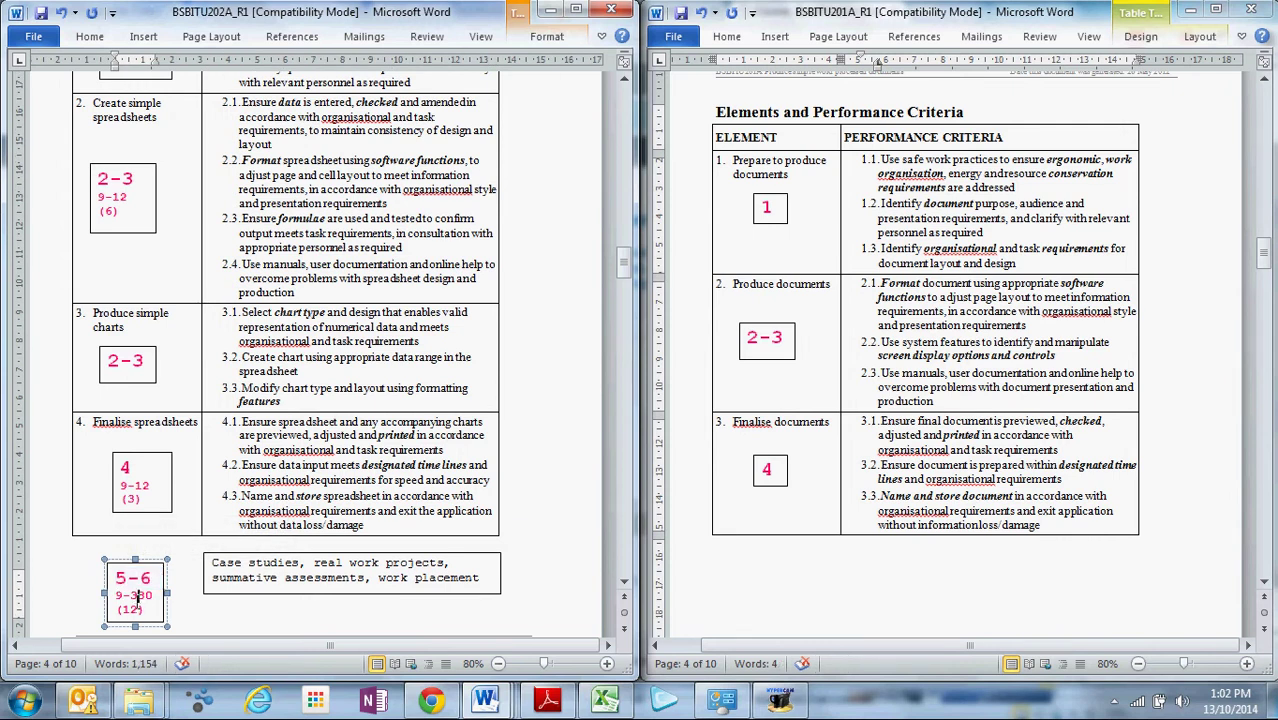
pyautogui.moveTo(139, 610); pyautogui.dragTo(123, 610)
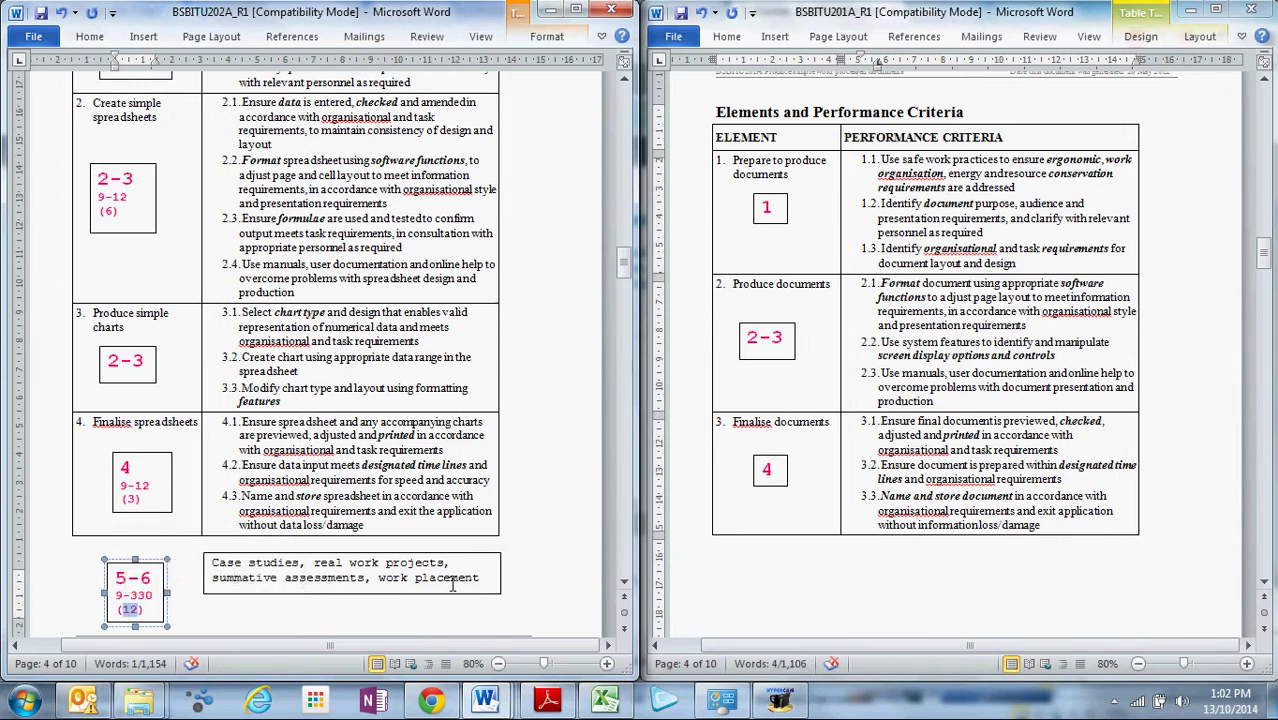
# Select "work placement" in the note under the spreadsheets table.
pyautogui.moveTo(481, 579); pyautogui.dragTo(378, 580)
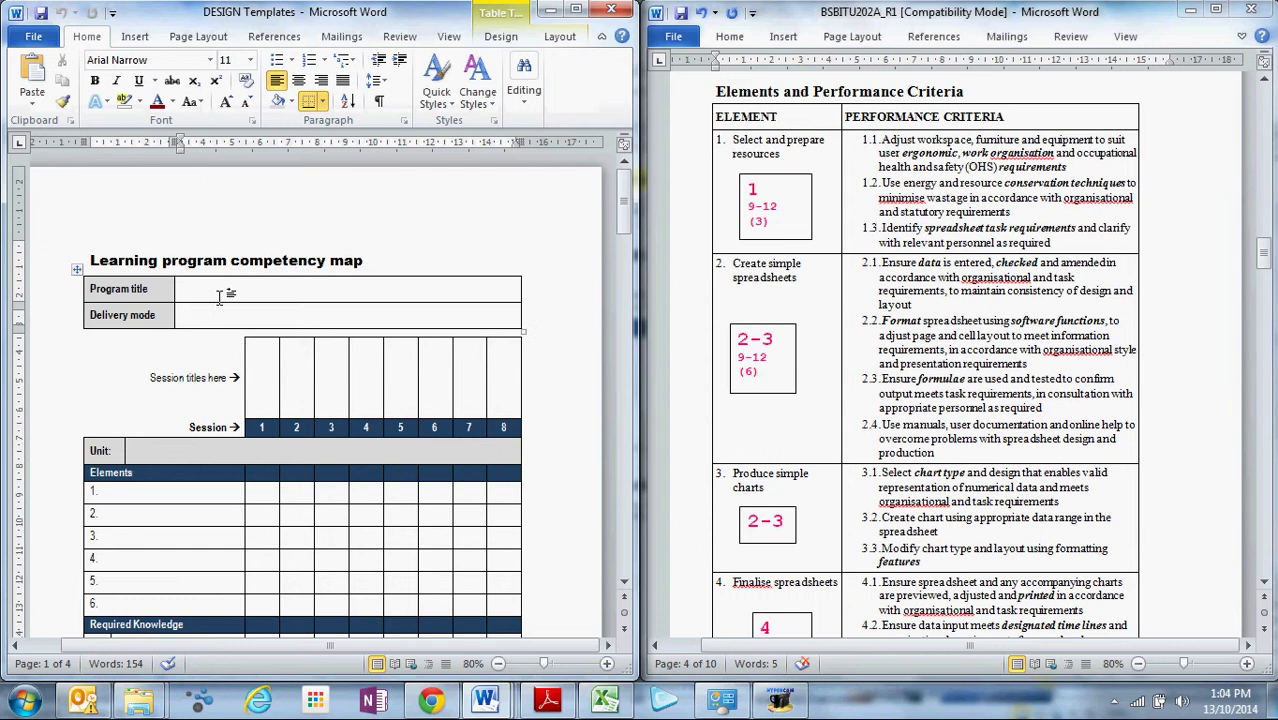
# Enter "BSBITU202A Create and use spreadsheets" as the program title and "Face to face and online" as the delivery mode in DESIGN Templates.
pyautogui.click(232, 293)
pyautogui.write('BSBITU202A Create and use spreadsheets')
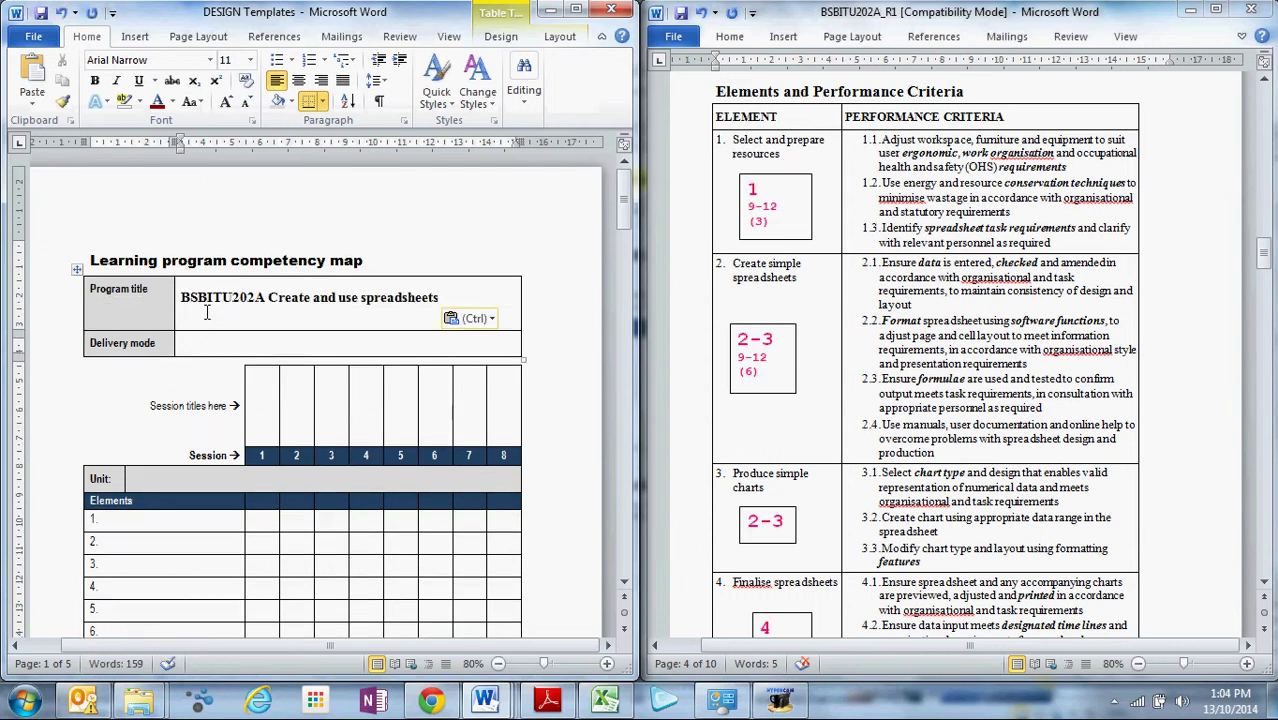
pyautogui.press('BackSpace')
pyautogui.click(202, 327)
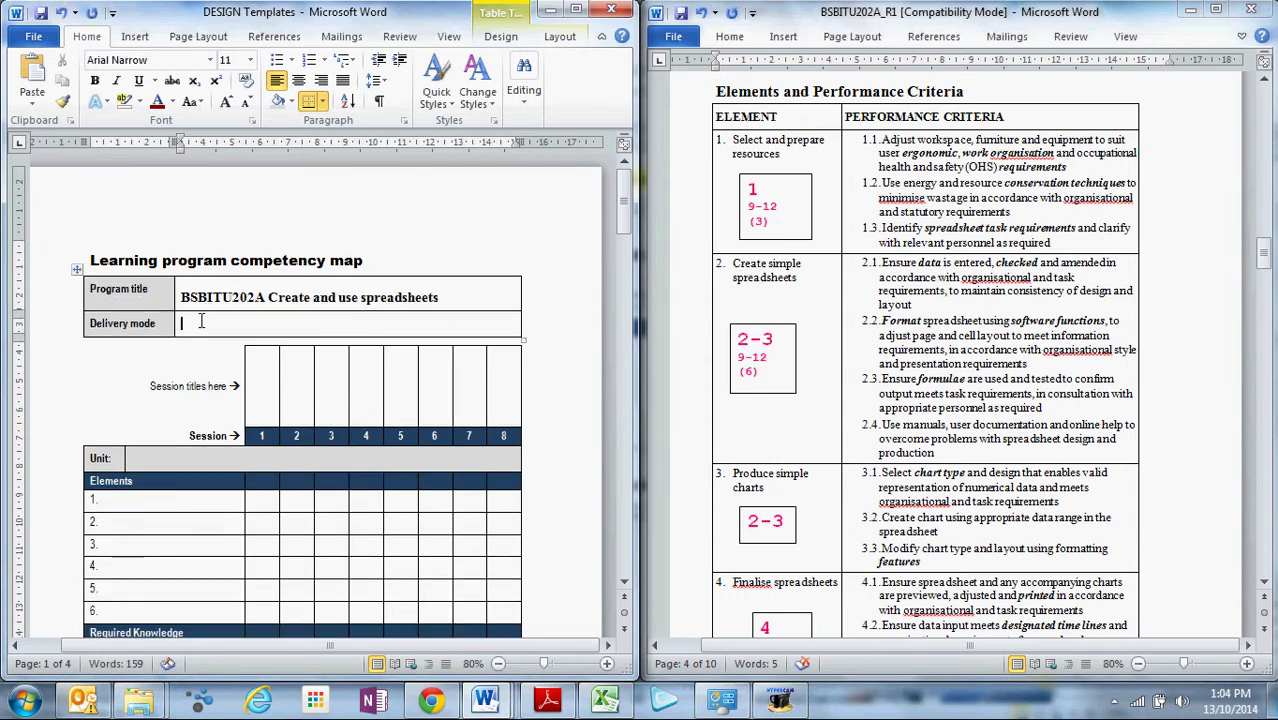
pyautogui.write('Face to face and online')
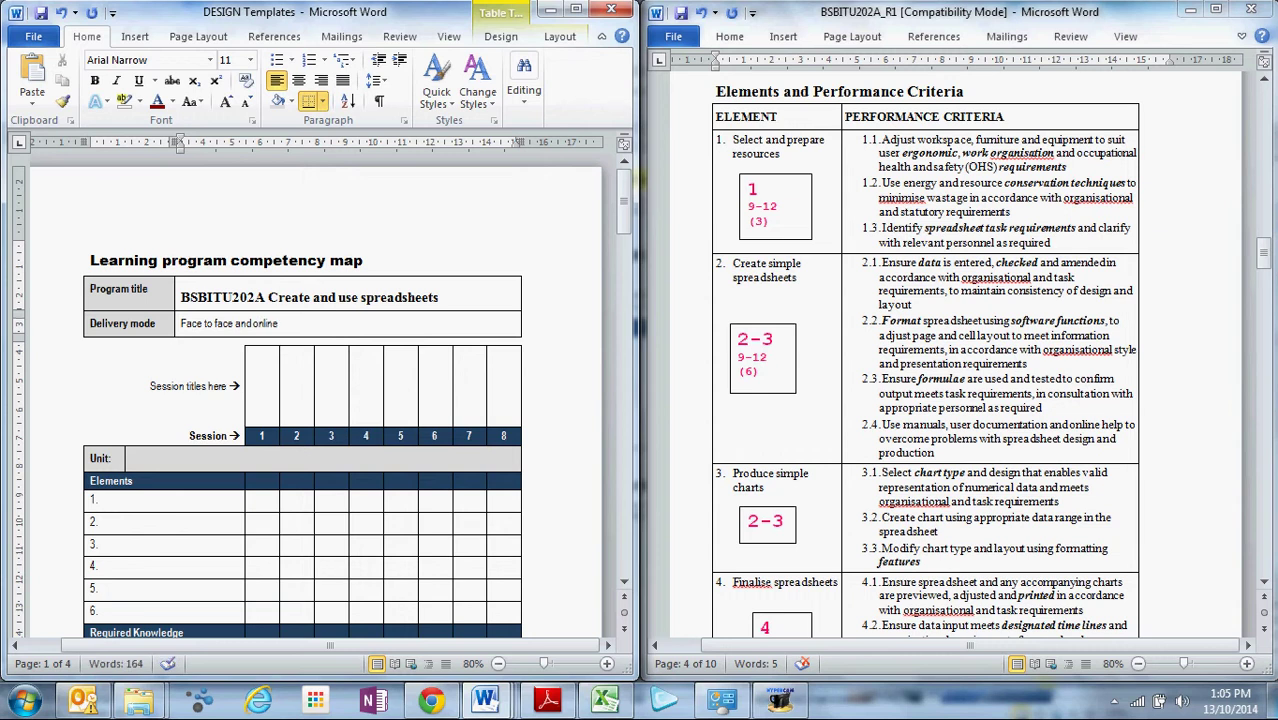
# End the program title with a semicolon and add "BSBITU201A Produce simple word processed documents" on a new line below it.
pyautogui.moveTo(265, 410); pyautogui.dragTo(500, 405)
pyautogui.click(455, 457)
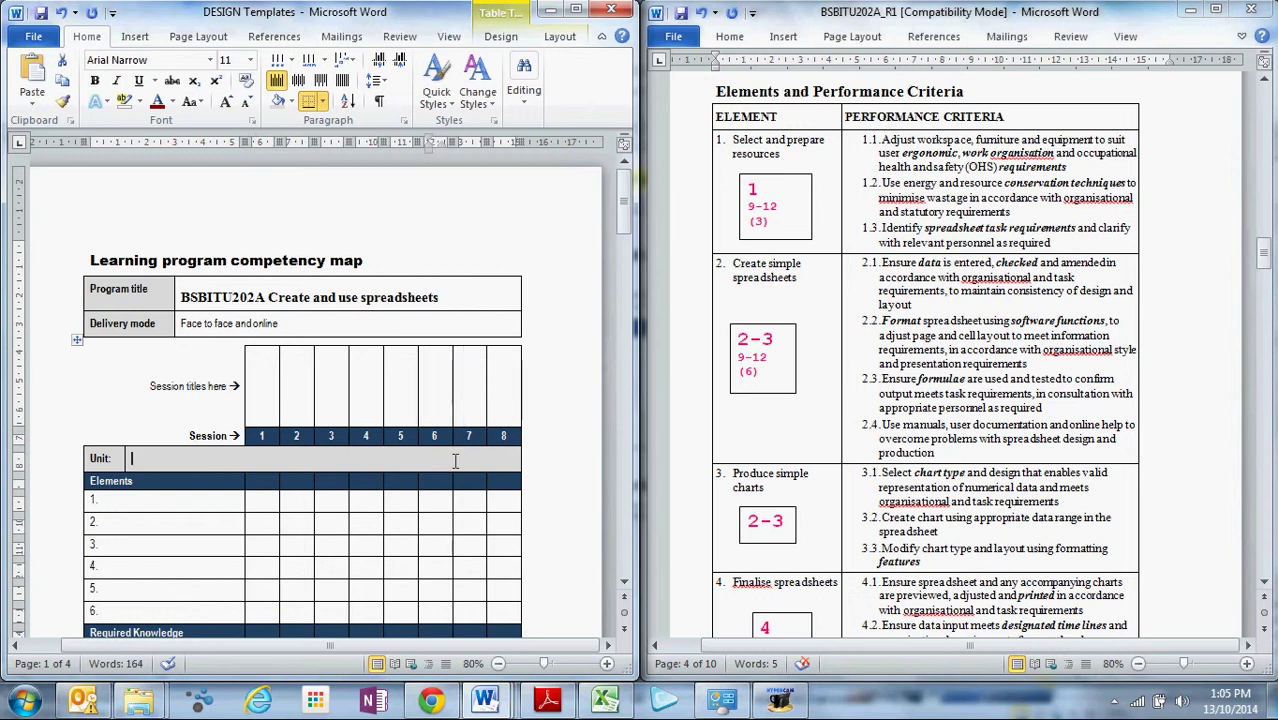
pyautogui.click(447, 298)
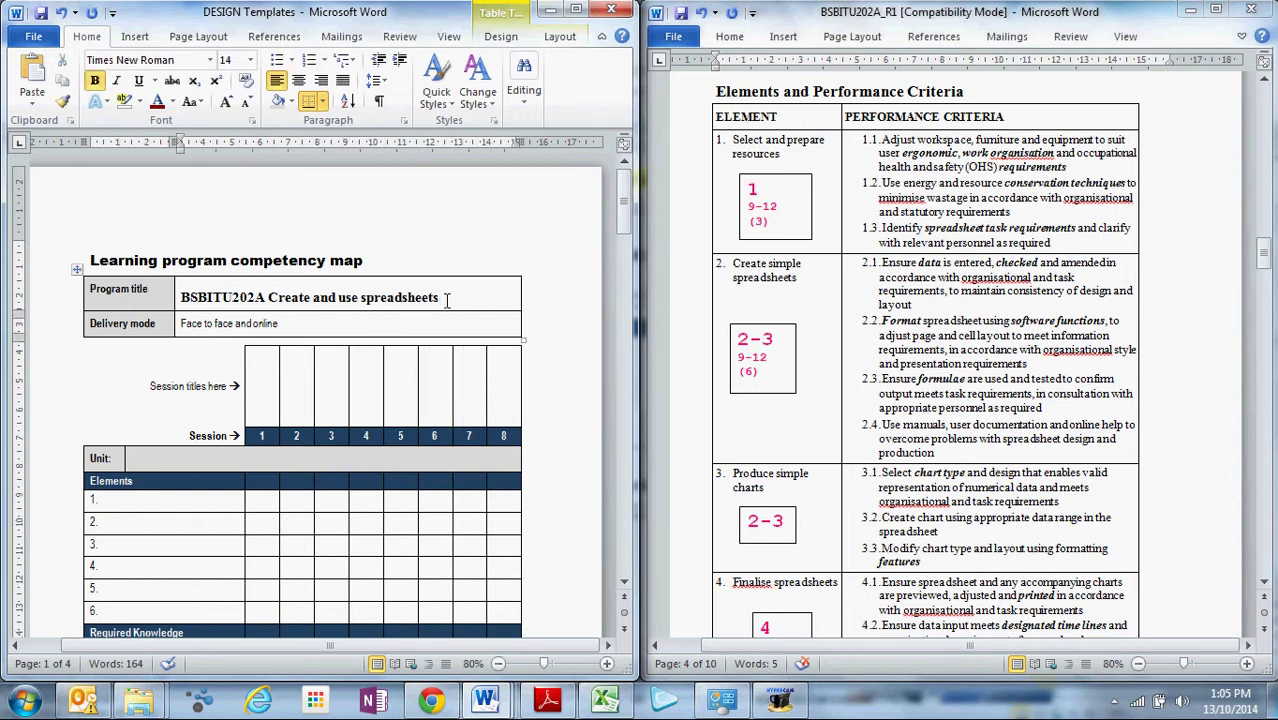
pyautogui.write(',')
pyautogui.press('Return')
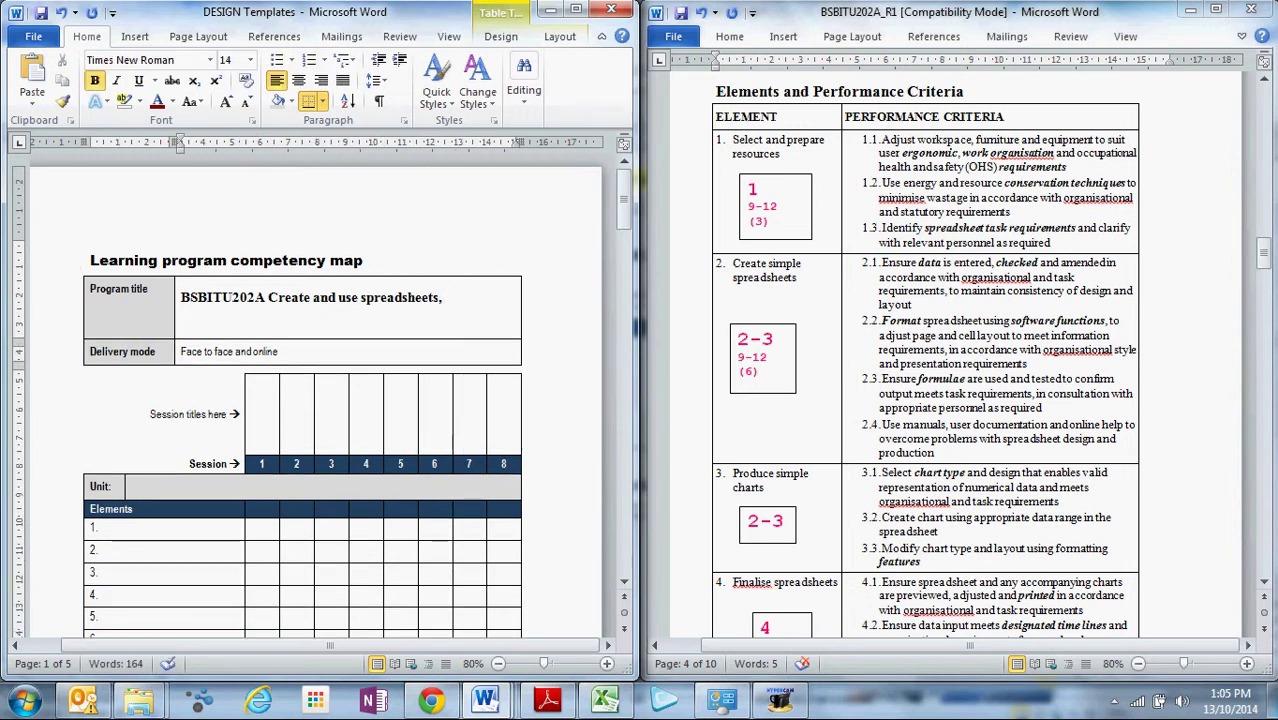
pyautogui.write('BSBITU201A Produce simple word processed documents')
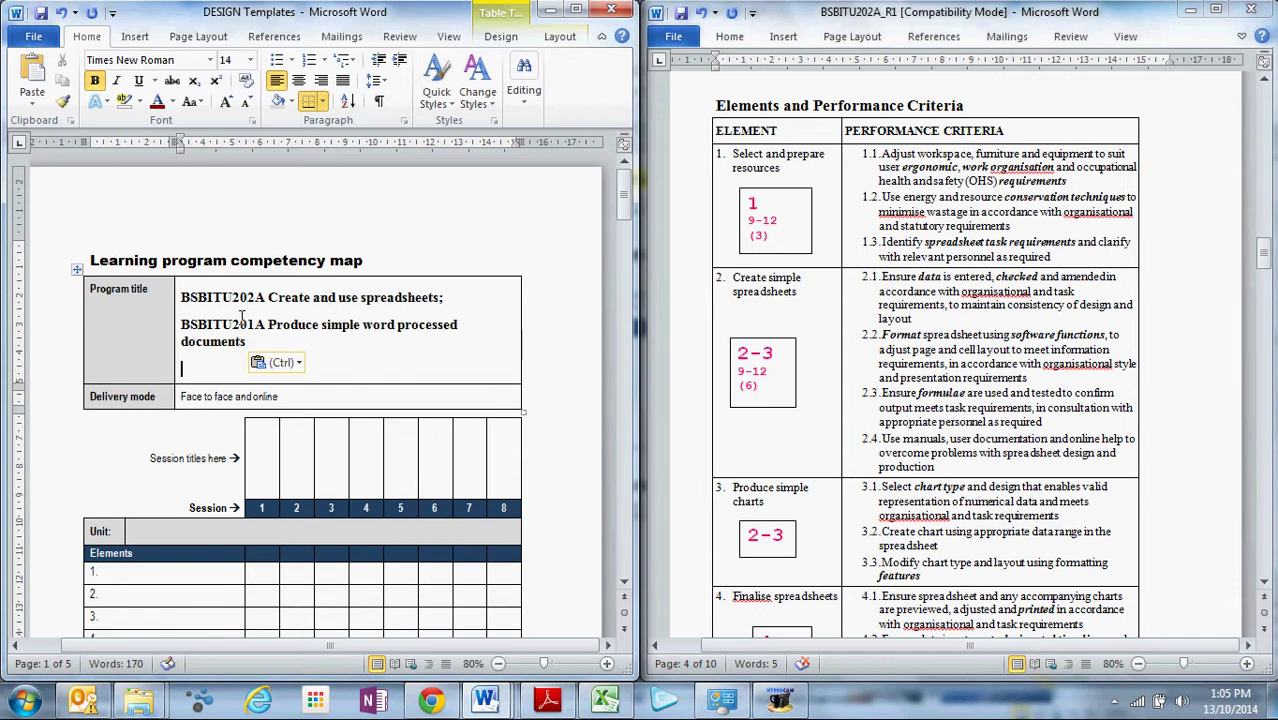
pyautogui.press('BackSpace')
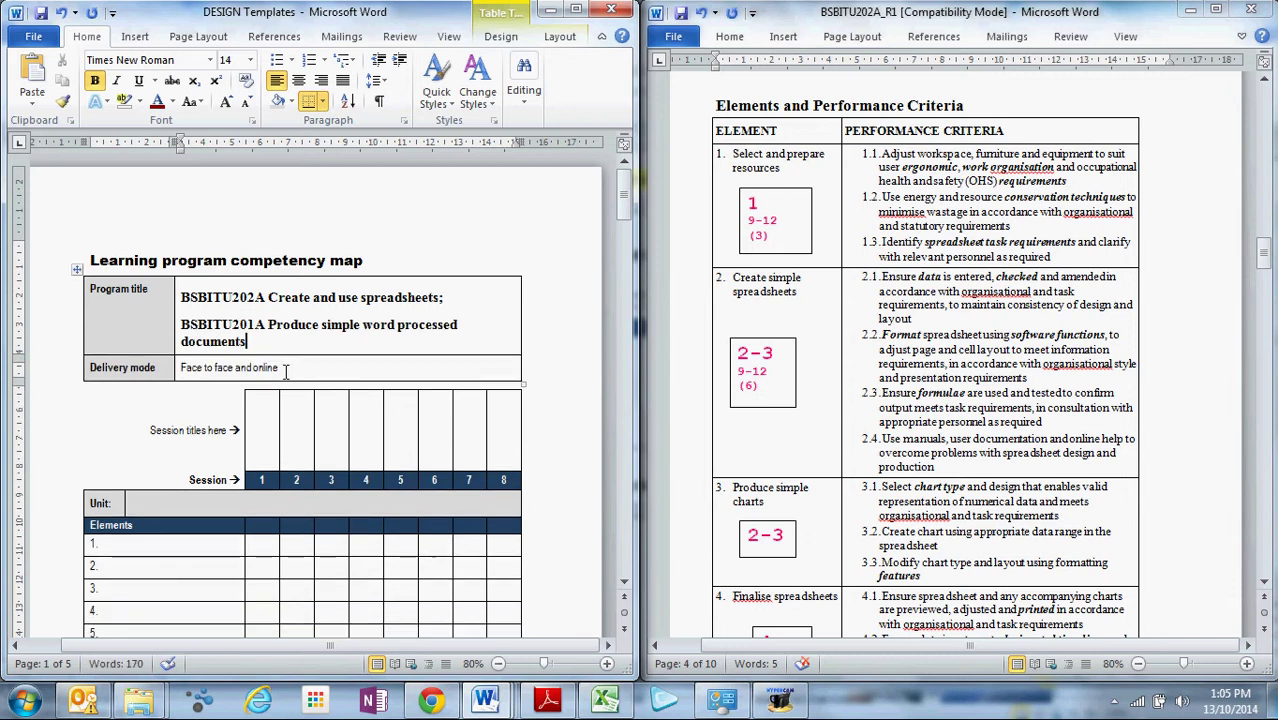
# Split the competency map table above the Unit row.
pyautogui.click(431, 502)
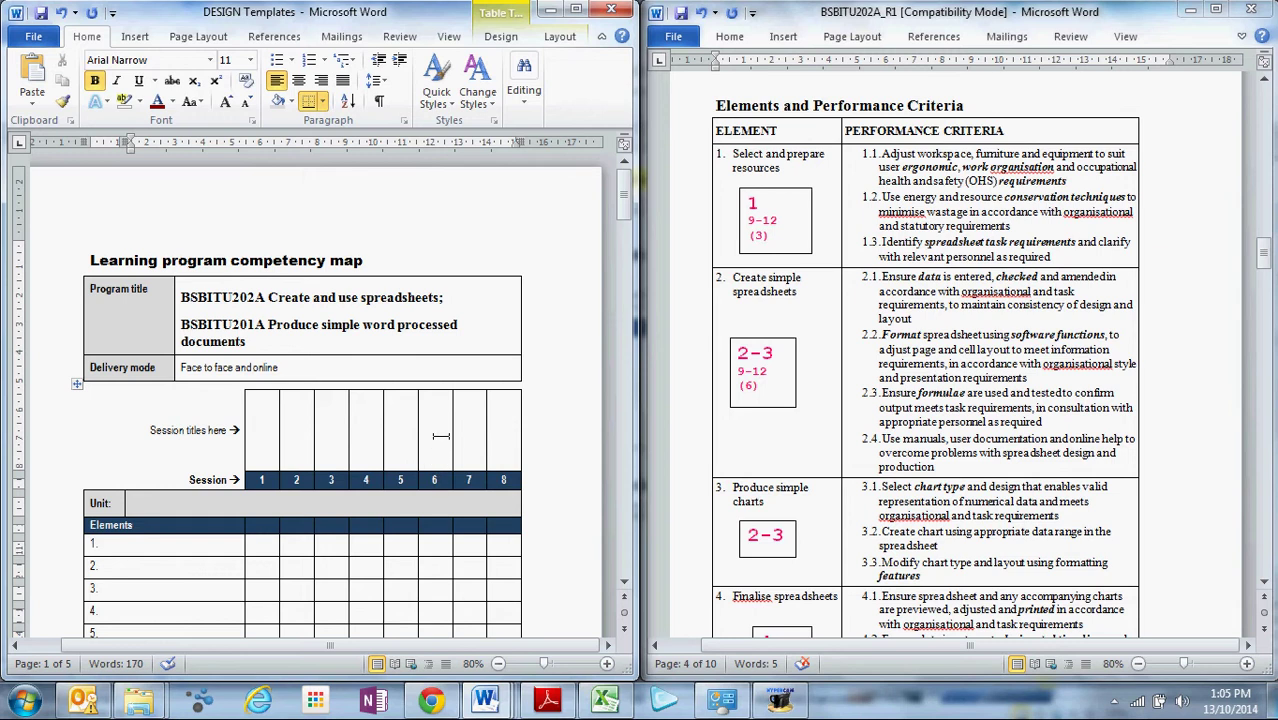
pyautogui.click(566, 37)
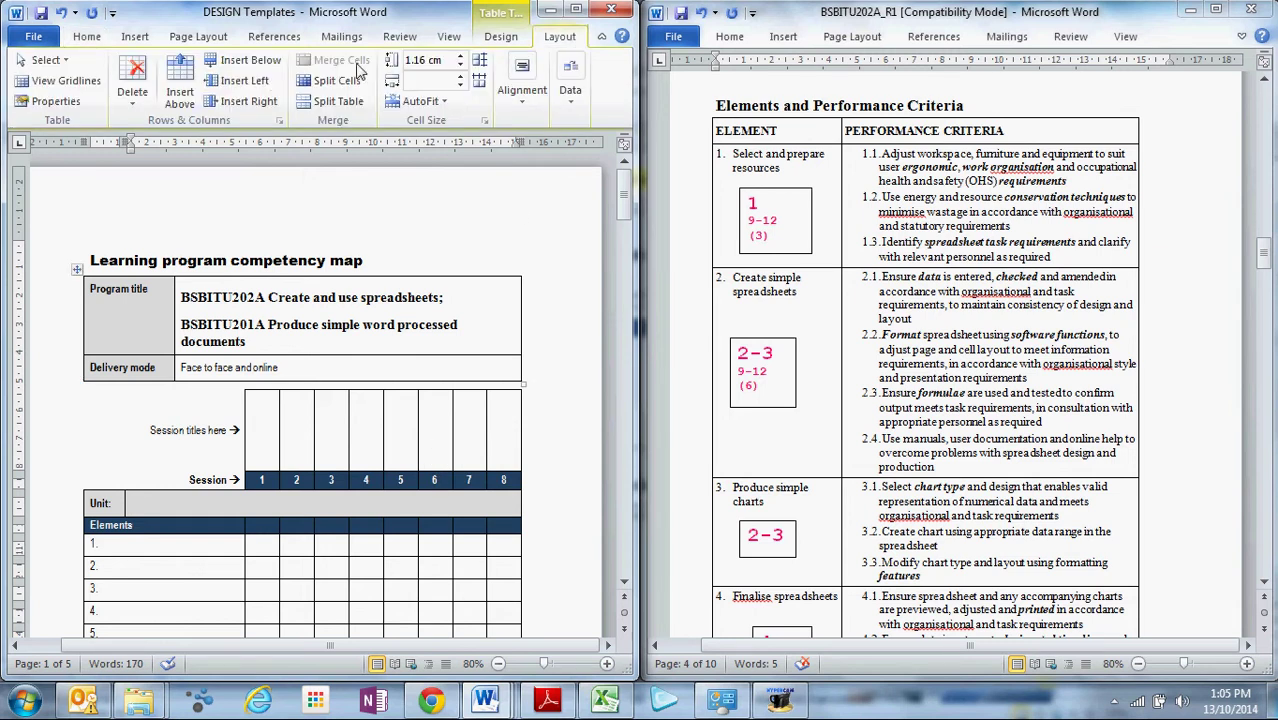
pyautogui.click(340, 101)
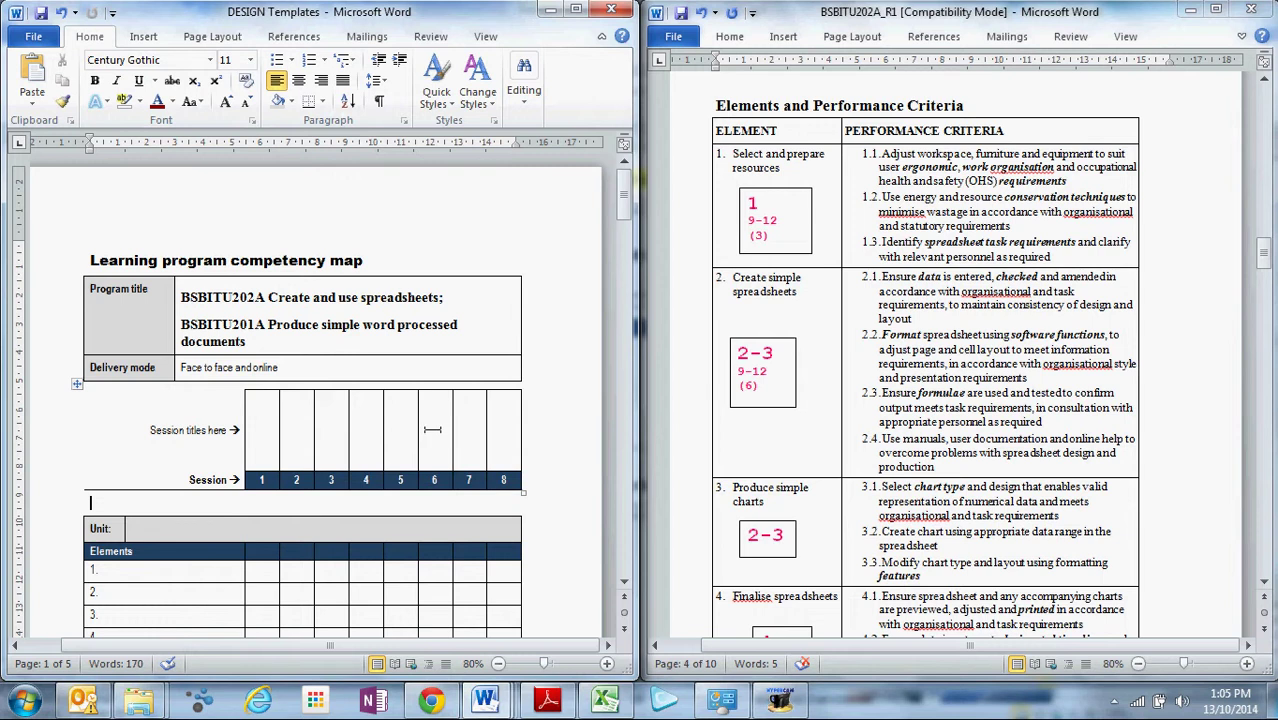
# Delete the entire columns for sessions 6, 7 and 8 from the session header table.
pyautogui.moveTo(432, 430); pyautogui.dragTo(499, 421)
pyautogui.rightClick(499, 421)
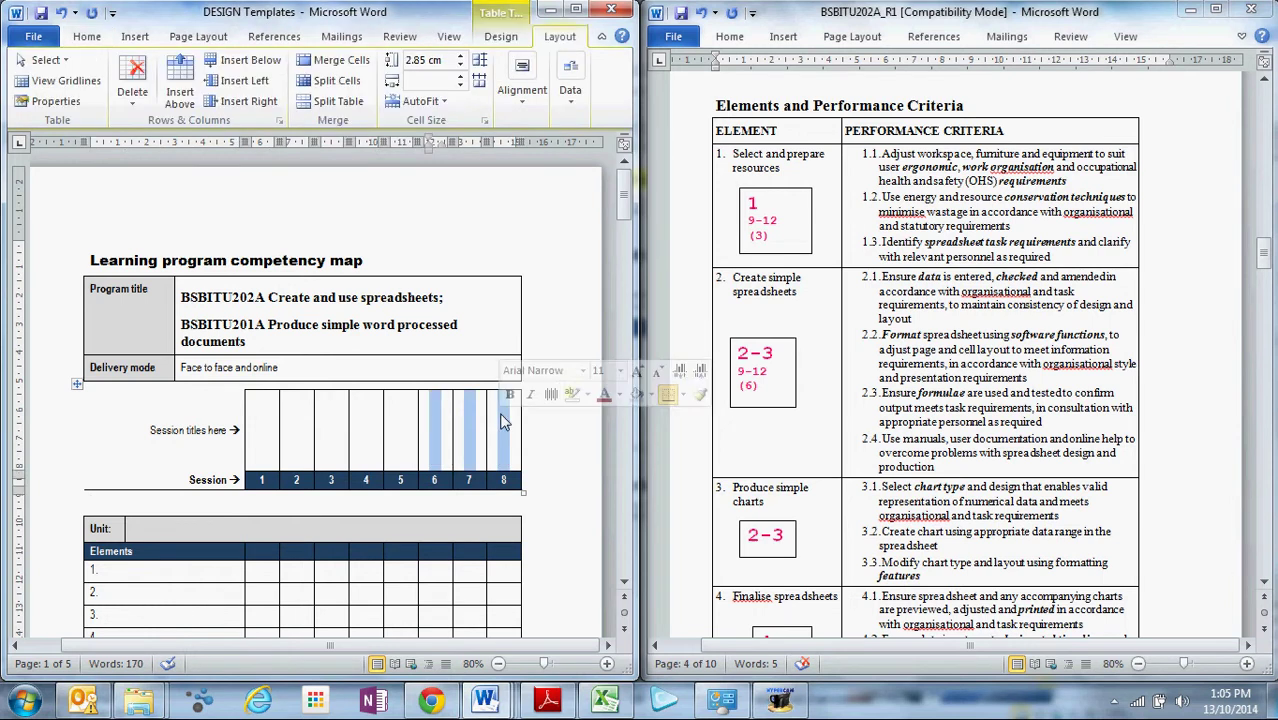
pyautogui.click(560, 520)
pyautogui.click(325, 360)
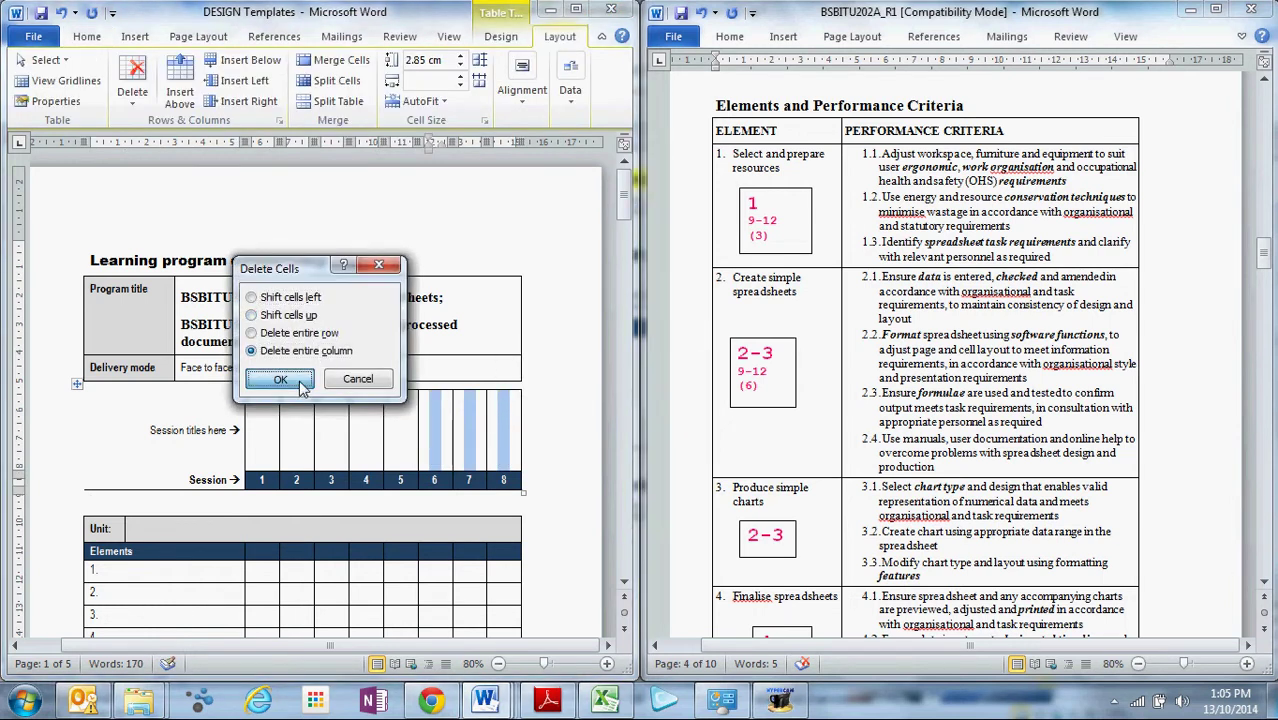
pyautogui.click(298, 380)
# Rejoin the Unit row to the session header by removing the blank line, and split the table above the Elements row.
pyautogui.click(326, 505)
pyautogui.press('Delete')
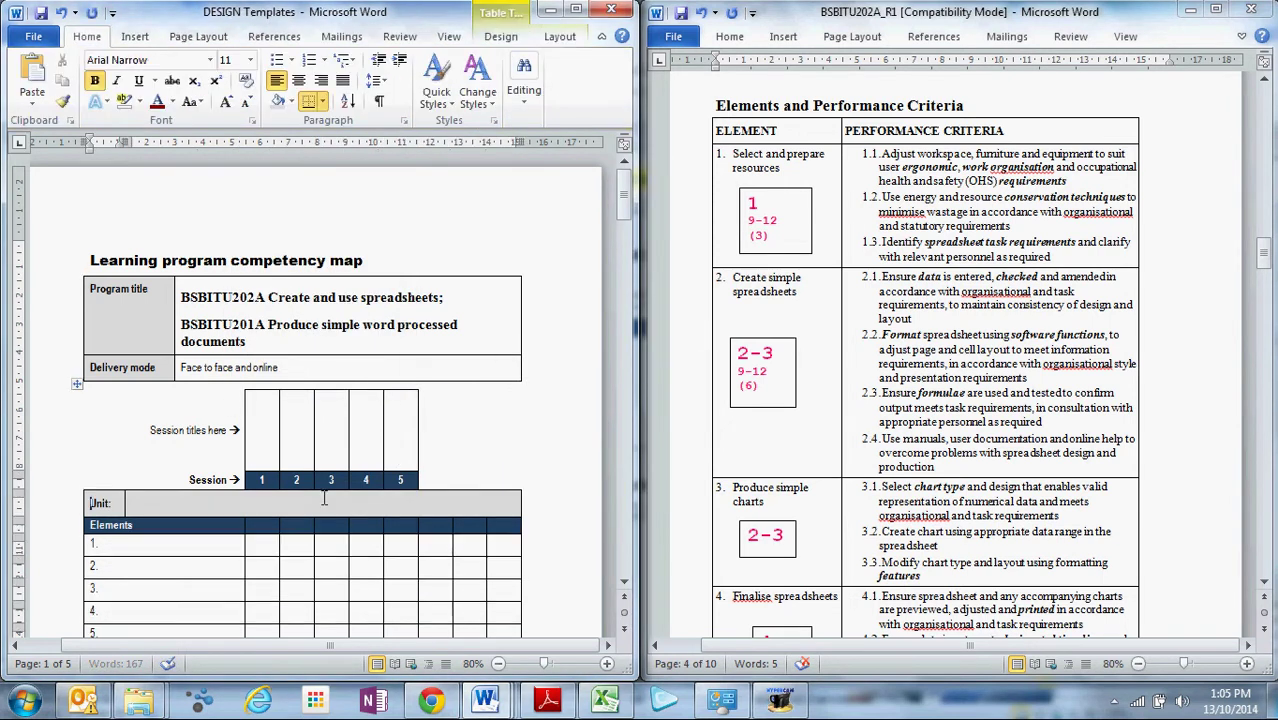
pyautogui.press('Up')
pyautogui.press('Up')
pyautogui.press('Up')
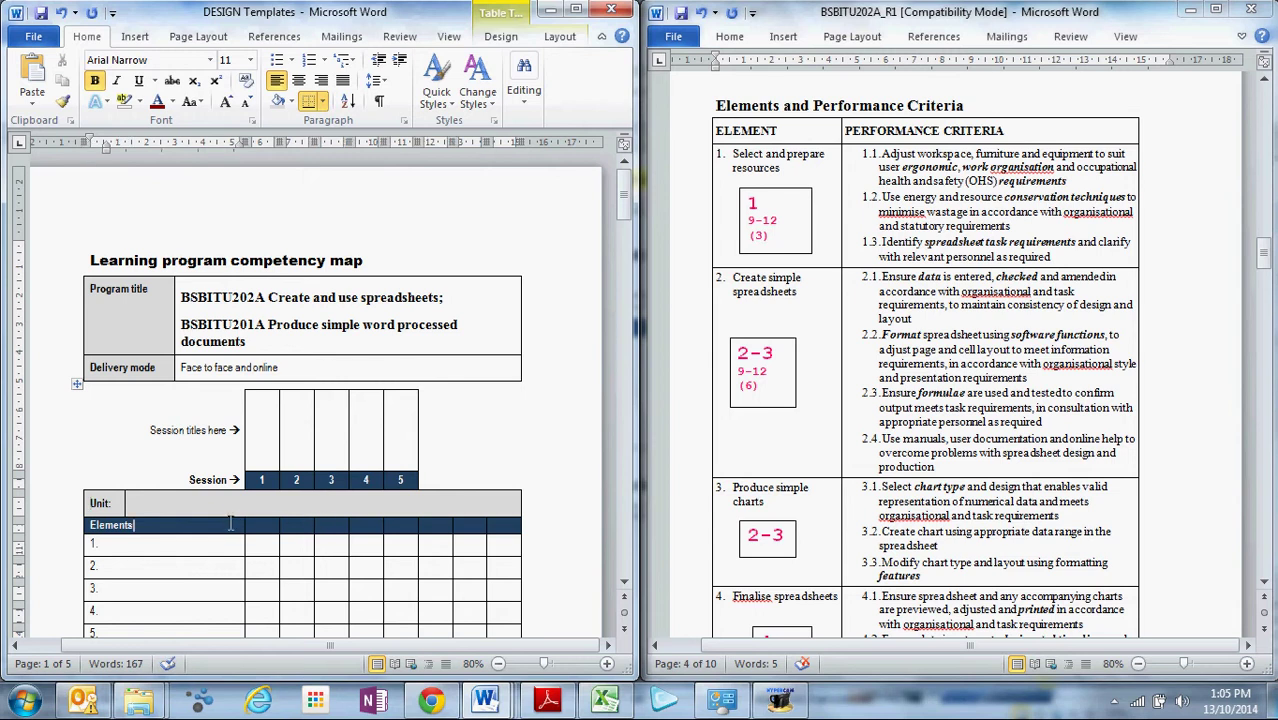
pyautogui.click(557, 40)
# Delete the last three columns of the table holding Elements, Required Knowledge and Required Skills.
pyautogui.scroll(-10, 462, 455)
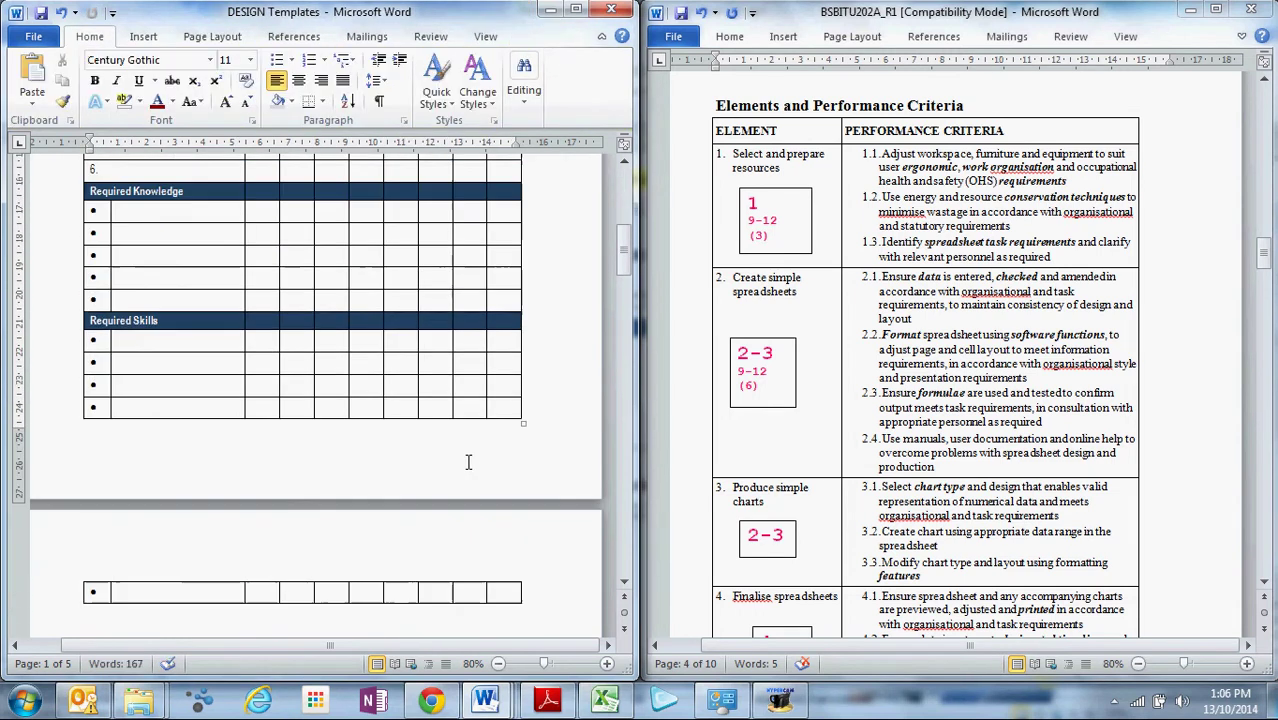
pyautogui.scroll(8, 462, 455)
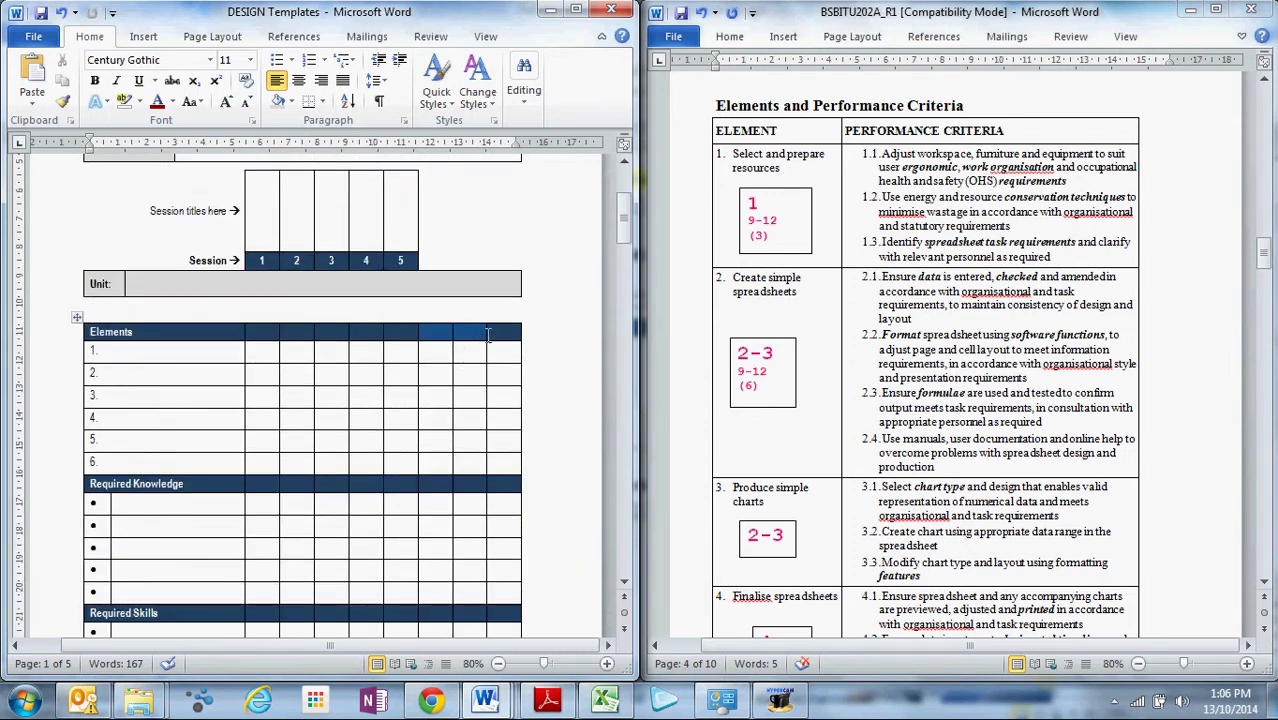
pyautogui.click(500, 333)
pyautogui.click(437, 318)
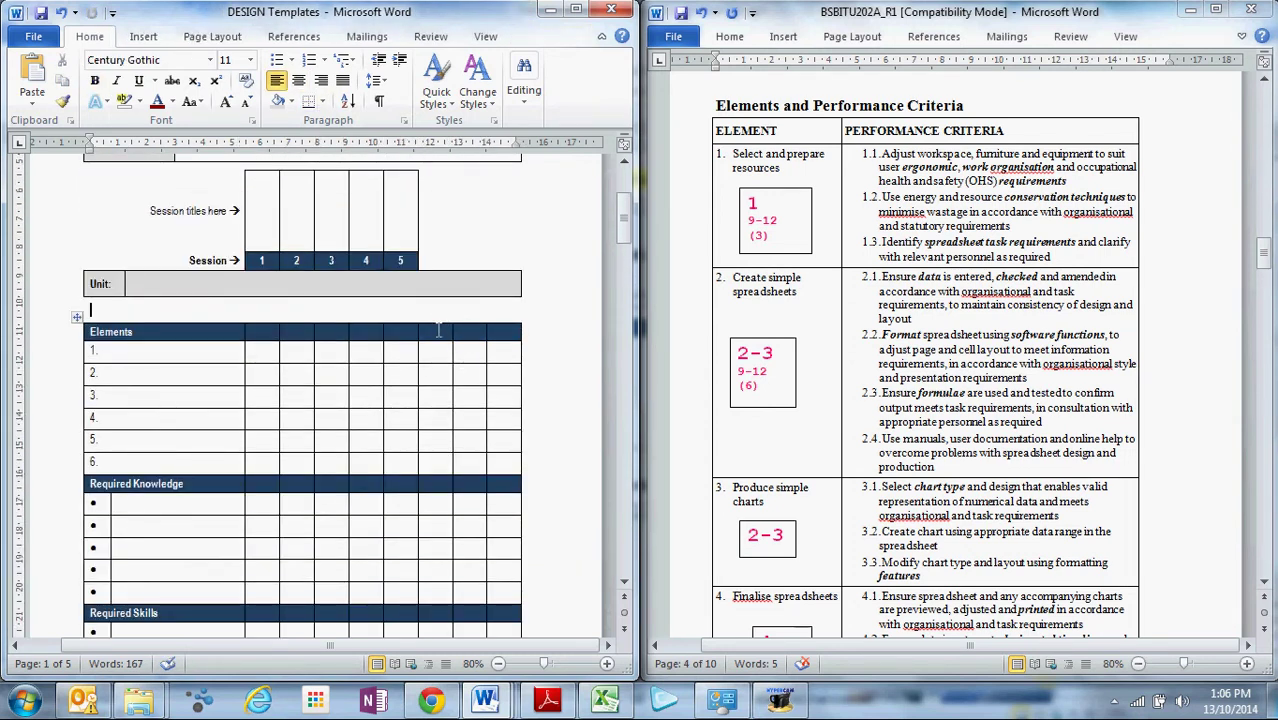
pyautogui.moveTo(440, 348); pyautogui.dragTo(519, 530)
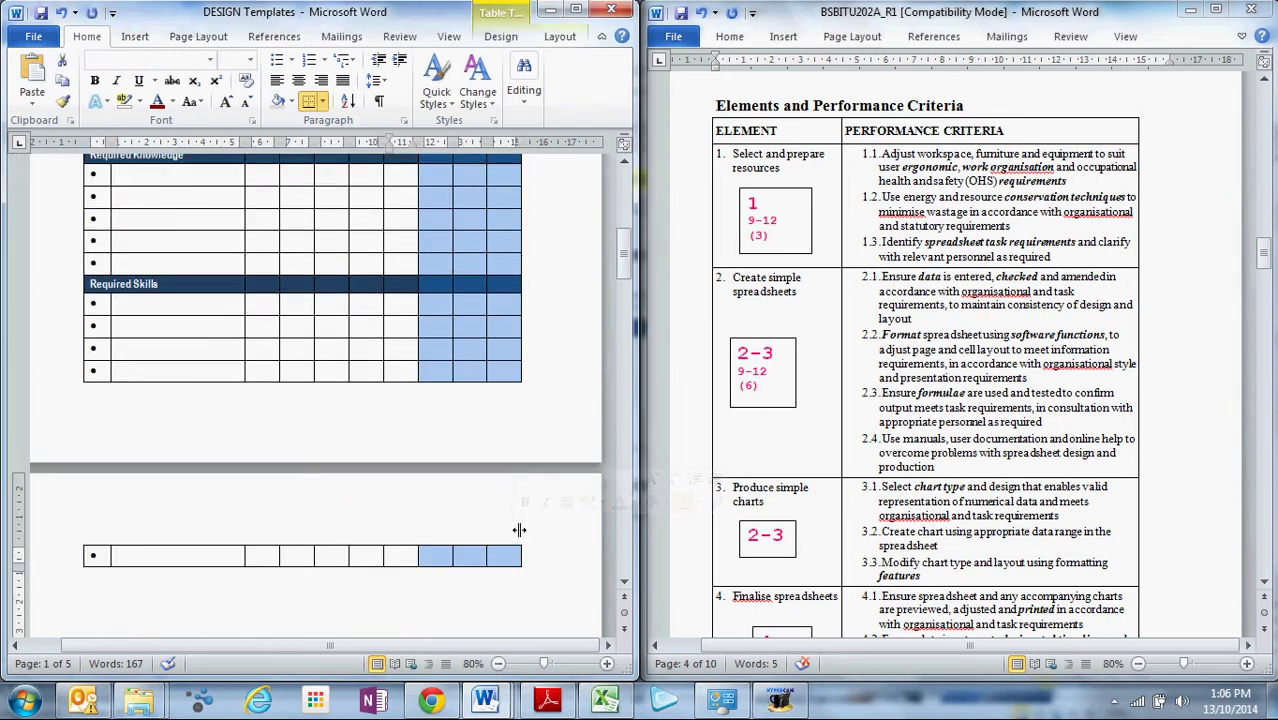
pyautogui.press('BackSpace')
# Narrow the Unit row to end at the session 5 column and rejoin it with the Elements table.
pyautogui.scroll(10, 519, 500)
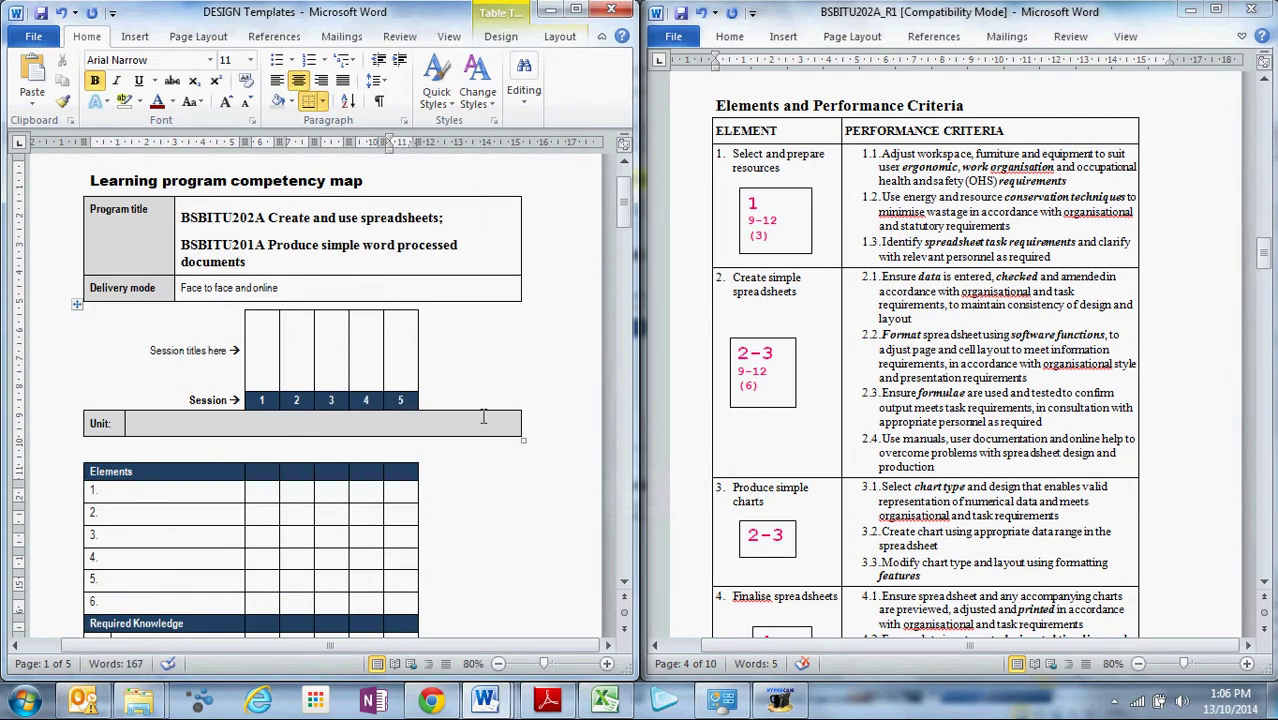
pyautogui.moveTo(518, 422); pyautogui.dragTo(418, 432)
pyautogui.click(390, 452)
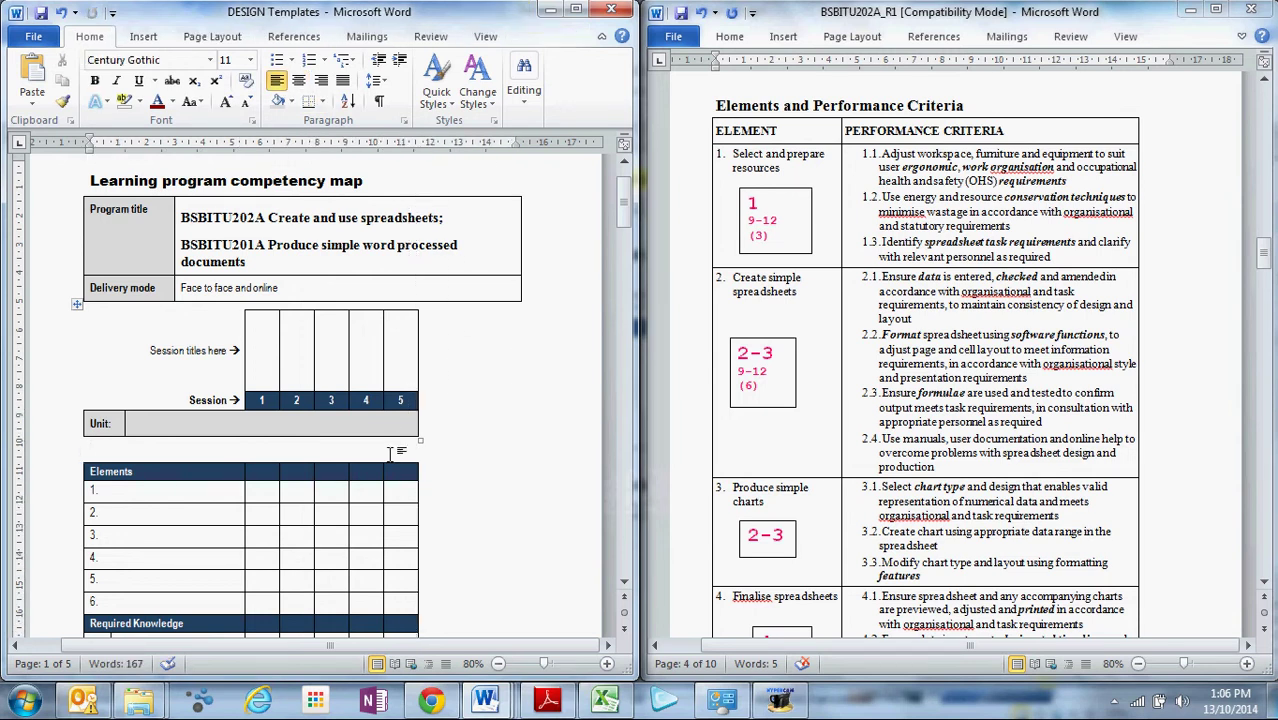
pyautogui.press('Delete')
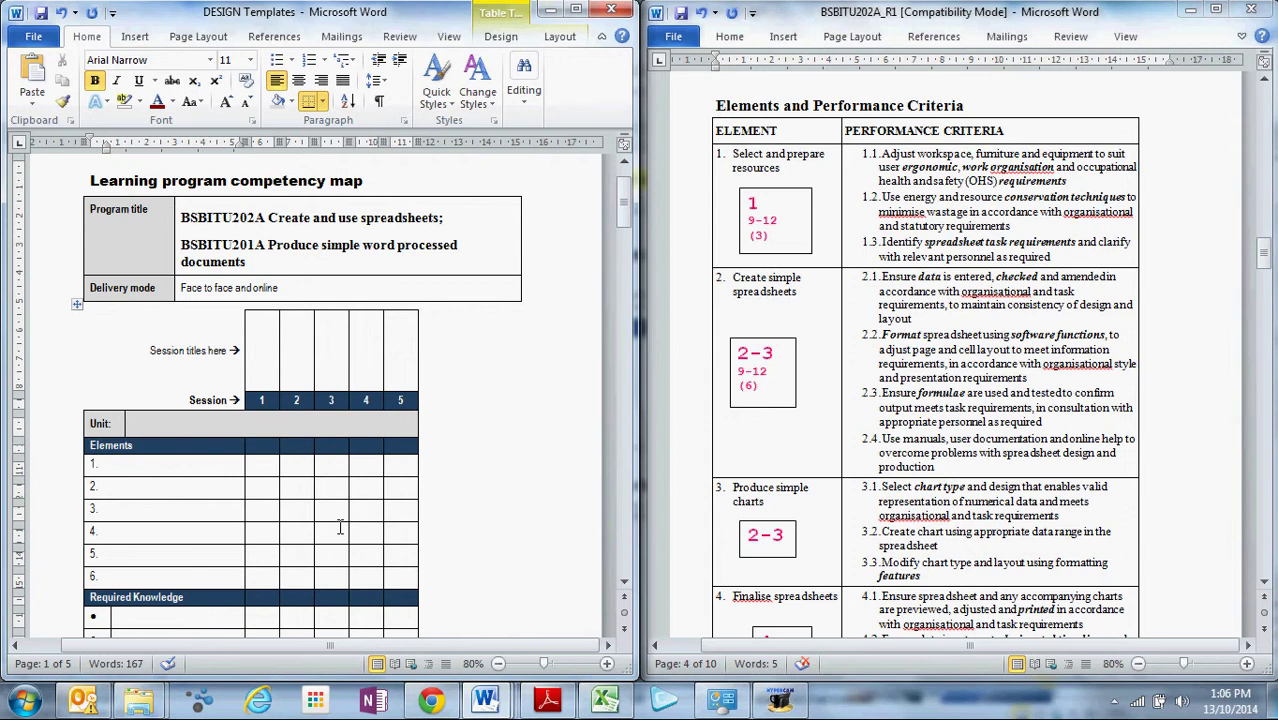
# Widen the whole five-session table to roughly match the width of the program title table.
pyautogui.scroll(-9, 340, 527)
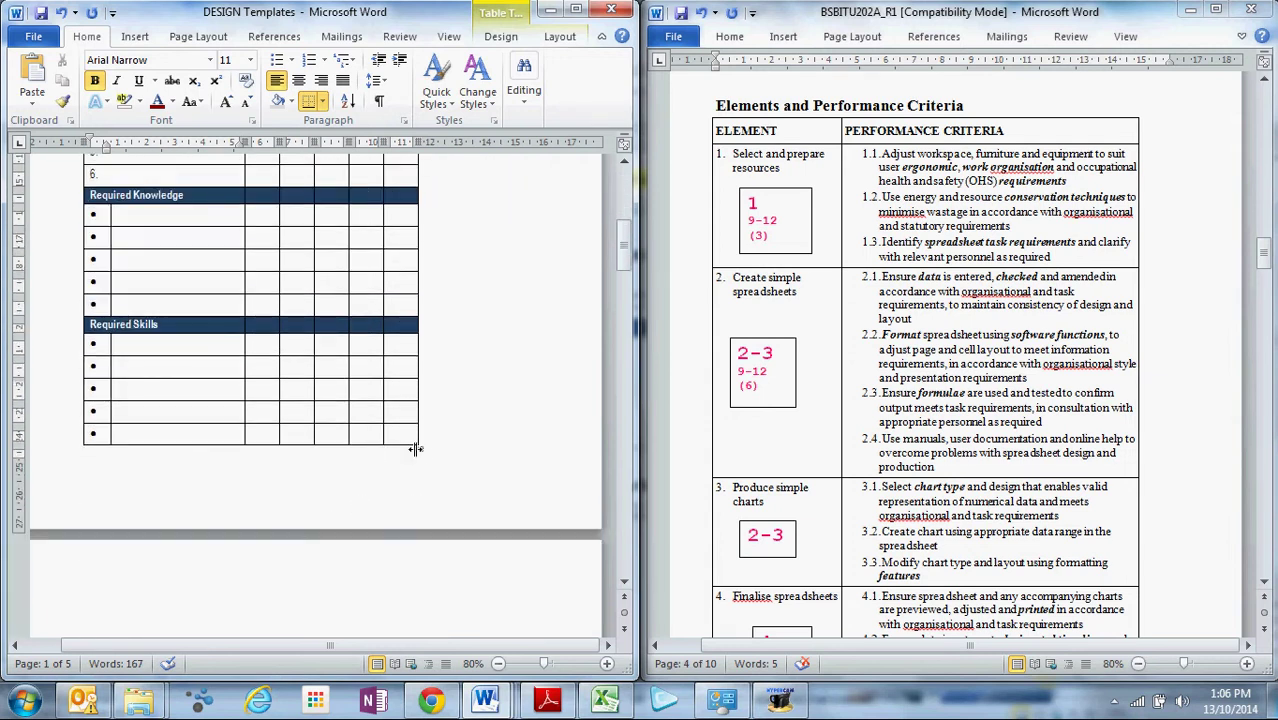
pyautogui.moveTo(419, 450); pyautogui.dragTo(541, 455)
pyautogui.scroll(5, 421, 440)
pyautogui.scroll(4, 421, 440)
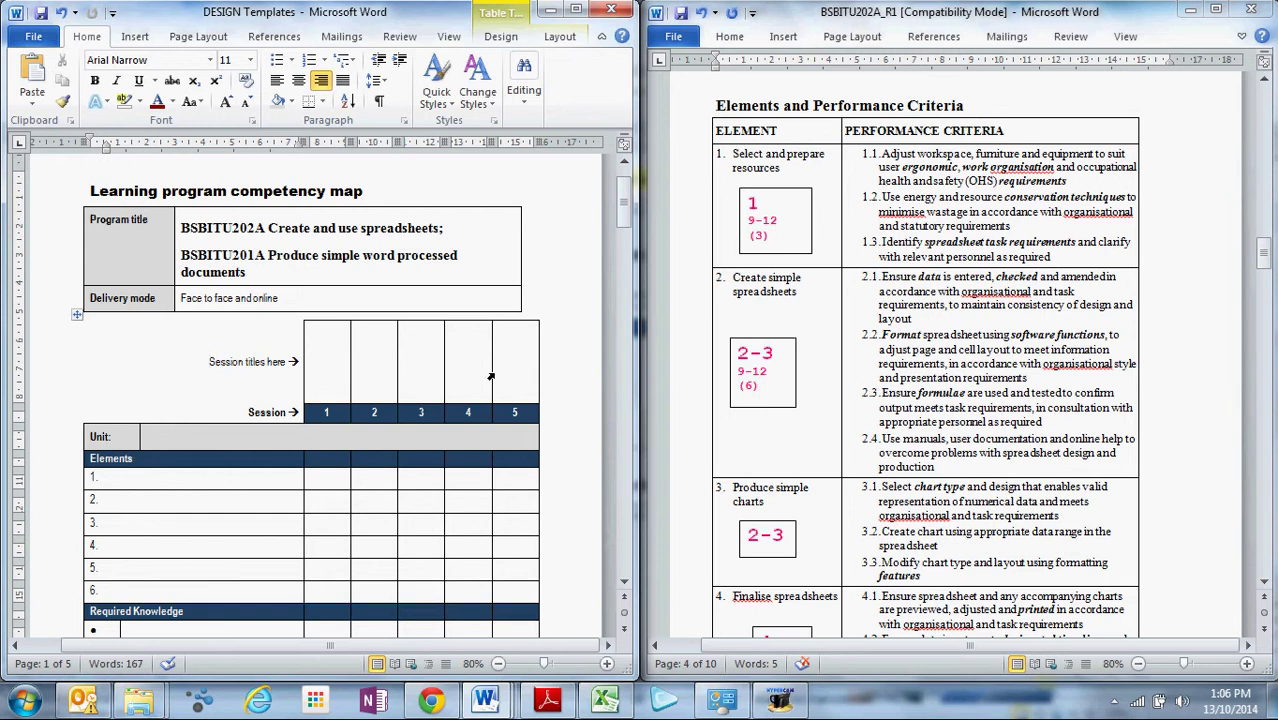
# Move the four element names, from Select and prepare resources to Finalise spreadsheets, out of BSBITU202A into Elements rows 1 to 4.
pyautogui.click(186, 476)
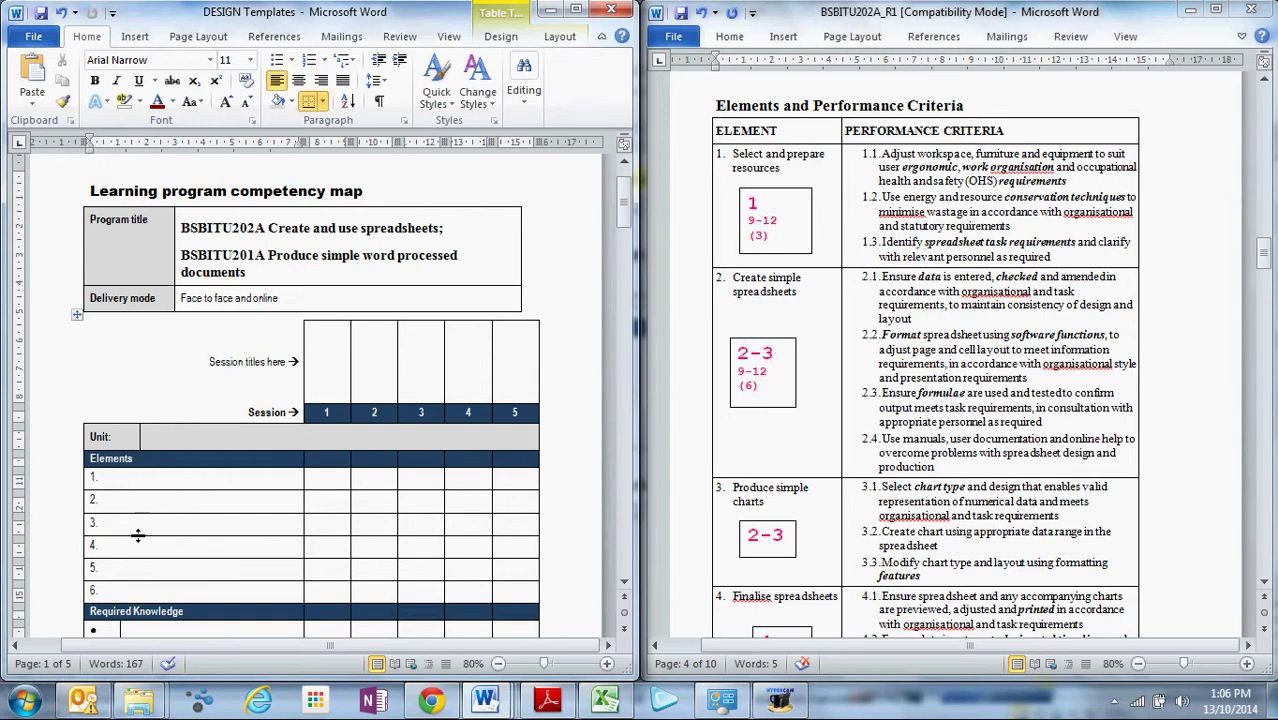
pyautogui.doubleClick(770, 167)
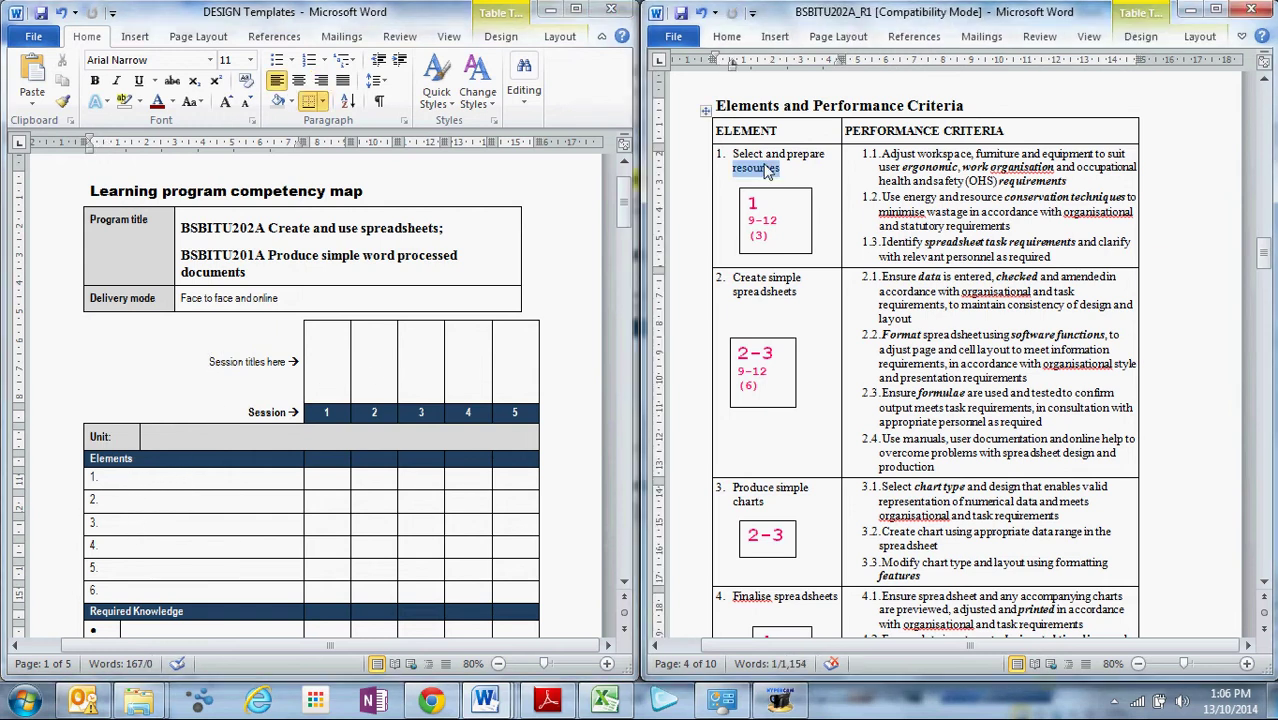
pyautogui.moveTo(783, 170); pyautogui.dragTo(210, 480)
pyautogui.click(210, 495)
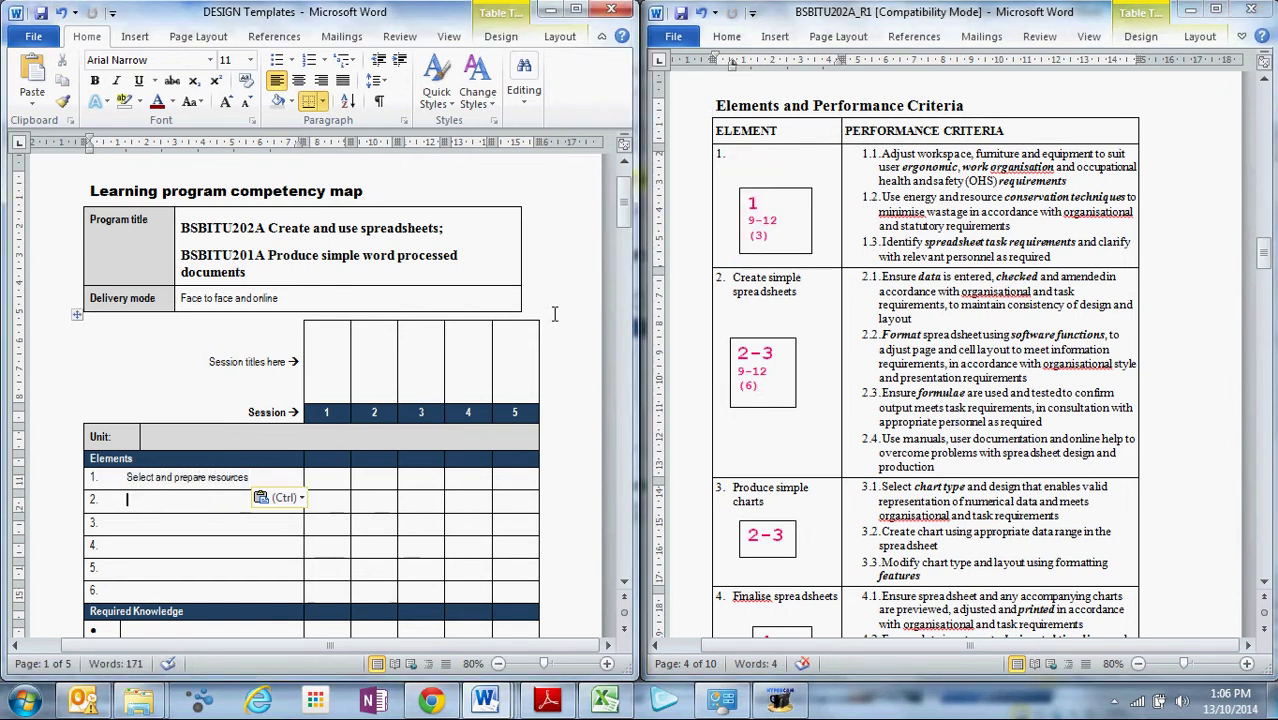
pyautogui.doubleClick(770, 292)
pyautogui.moveTo(772, 292); pyautogui.dragTo(226, 512)
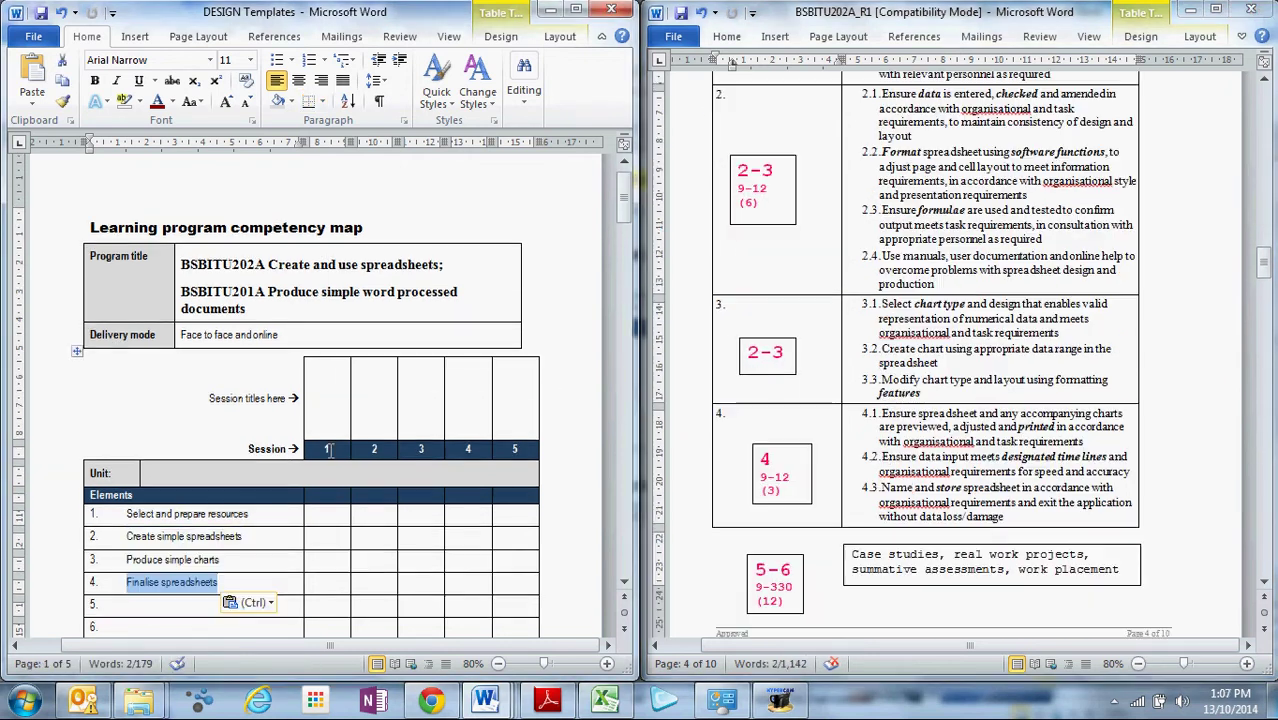
# Delete the empty rows 5 and 6 from the Elements section.
pyautogui.scroll(-2, 240, 550)
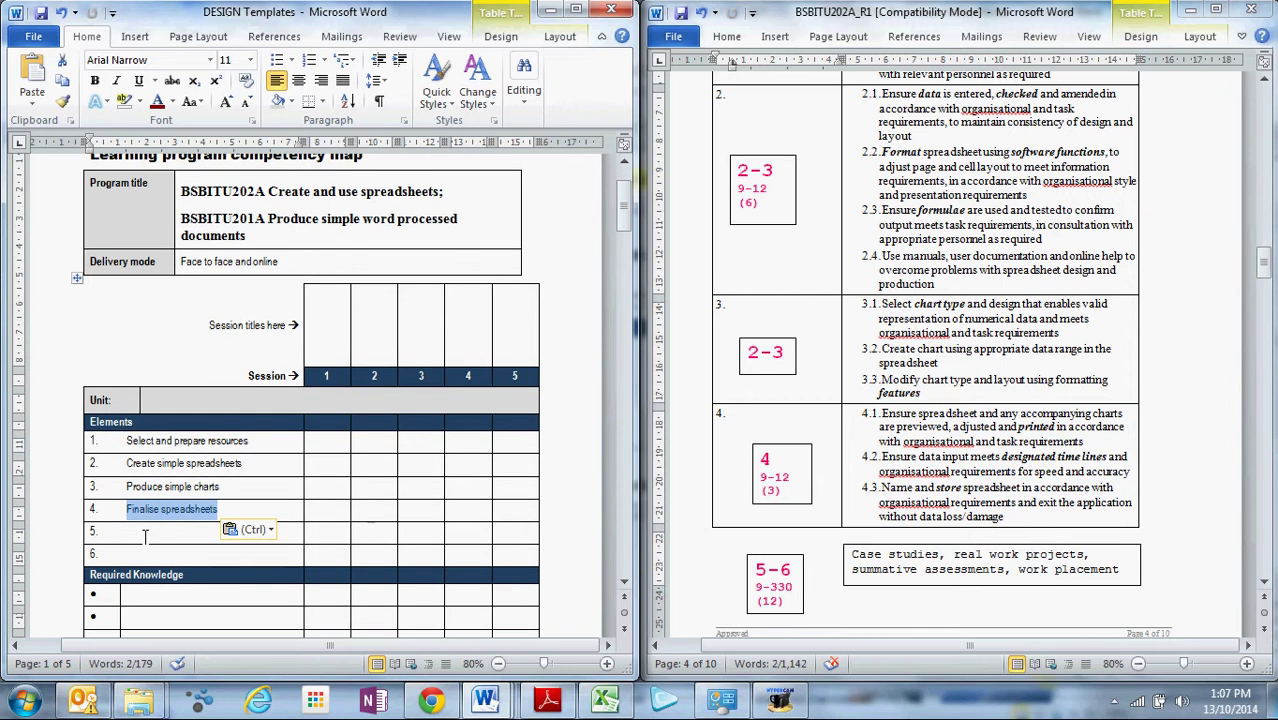
pyautogui.moveTo(145, 537); pyautogui.dragTo(506, 550)
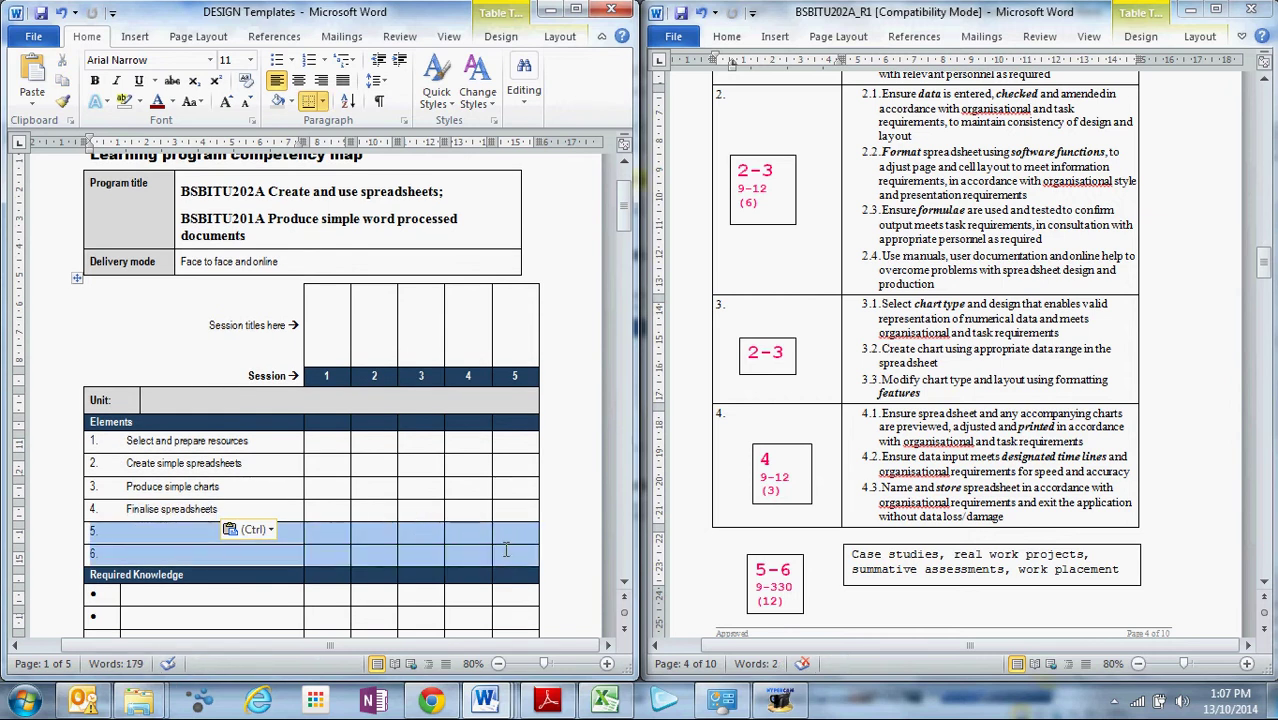
pyautogui.press('BackSpace')
pyautogui.click(326, 340)
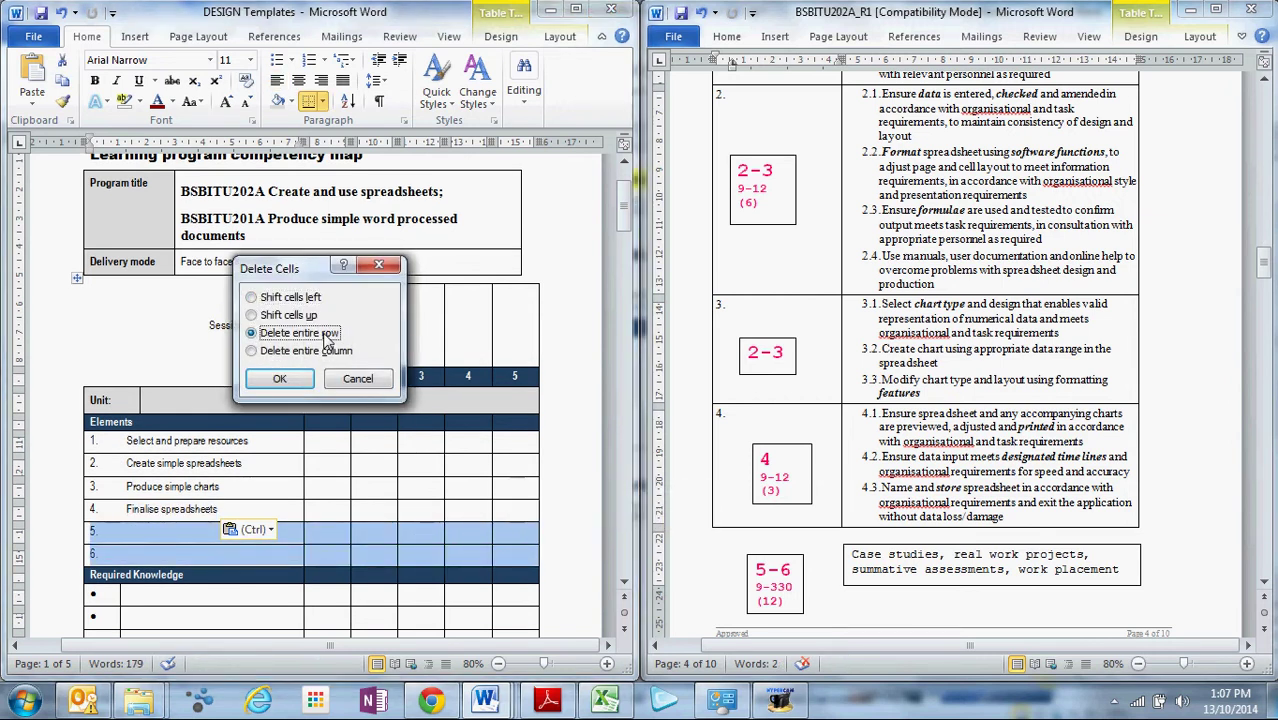
pyautogui.click(280, 379)
# Fill in the Unit row with "BSBITU202A Create and use spreadsheets".
pyautogui.scroll(1, 218, 440)
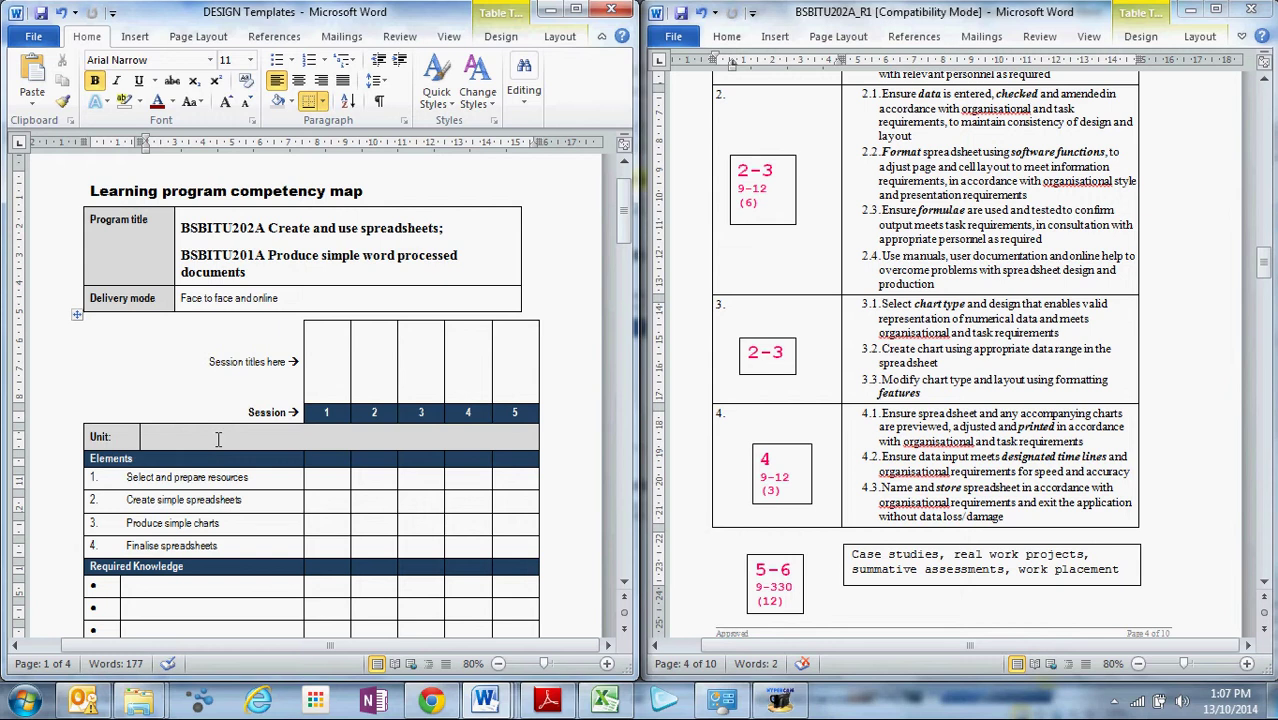
pyautogui.click(183, 428)
pyautogui.write('BSBITU202A Create and use spreadsheets')
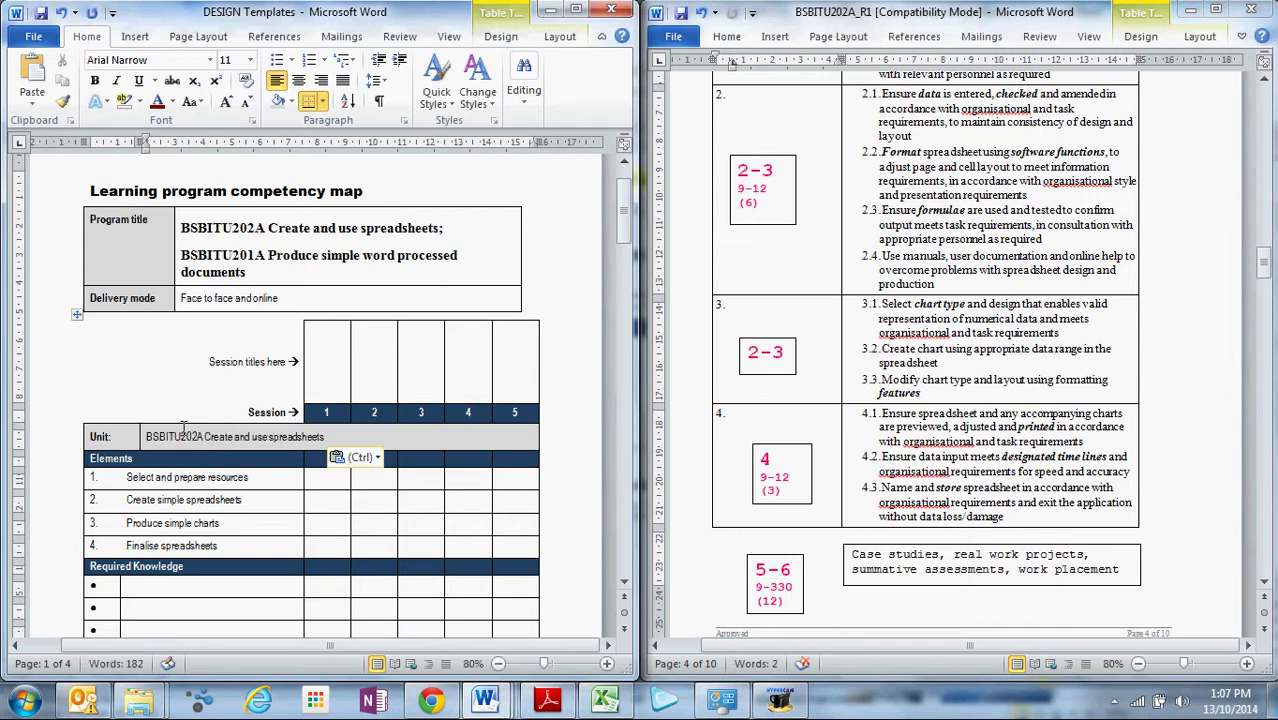
# Mark the element Select and prepare resources with an x under session 1, following the allocations in BSBITU202A.
pyautogui.scroll(-3, 190, 465)
pyautogui.click(188, 480)
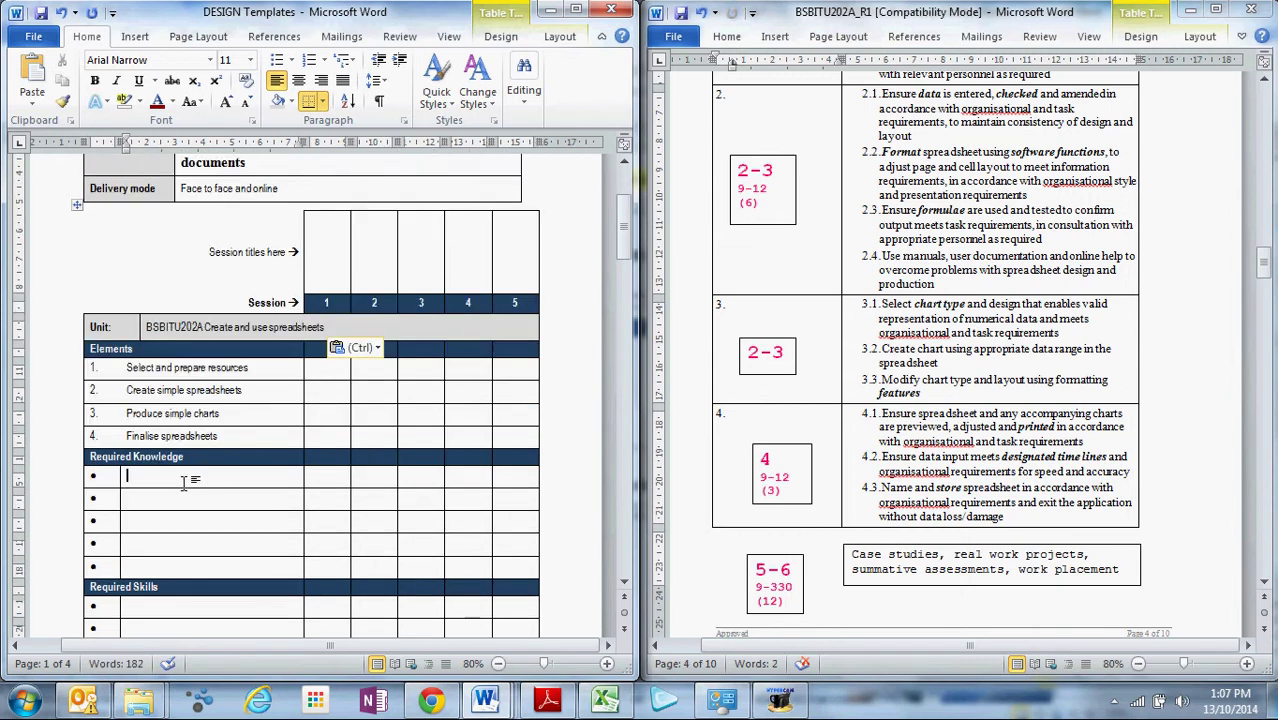
pyautogui.scroll(-2, 175, 575)
pyautogui.scroll(3, 174, 488)
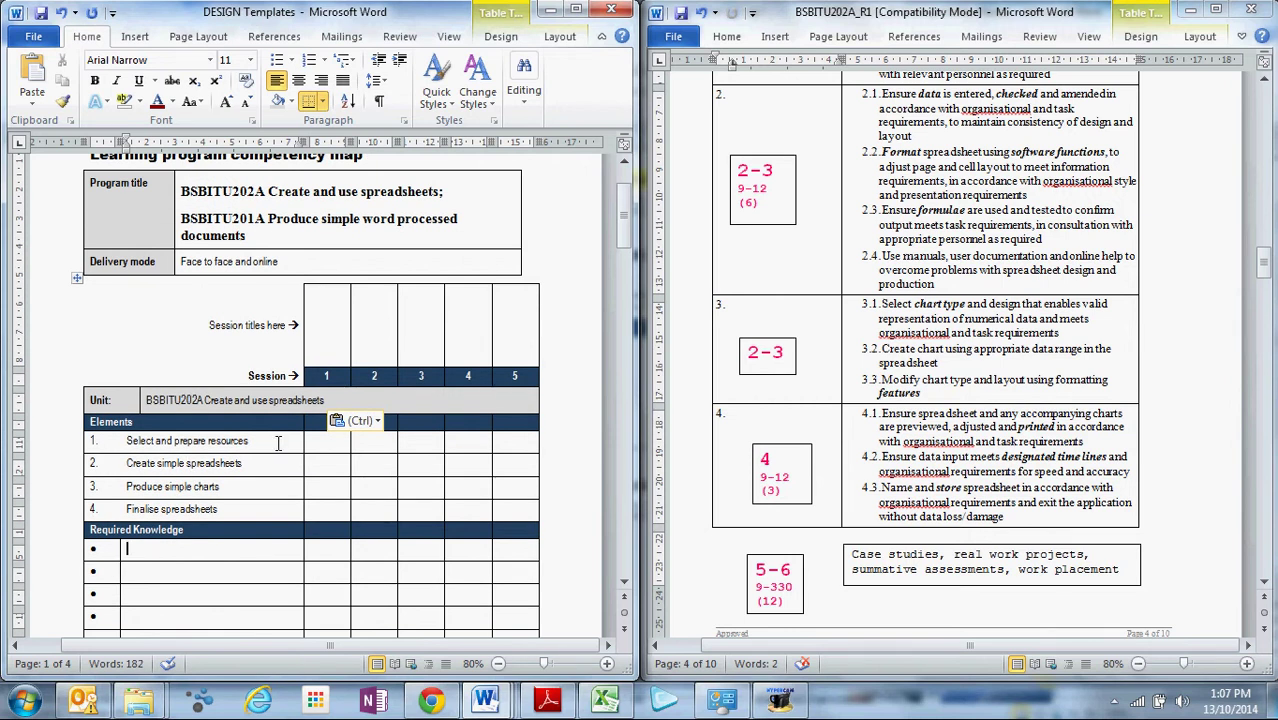
pyautogui.click(324, 340)
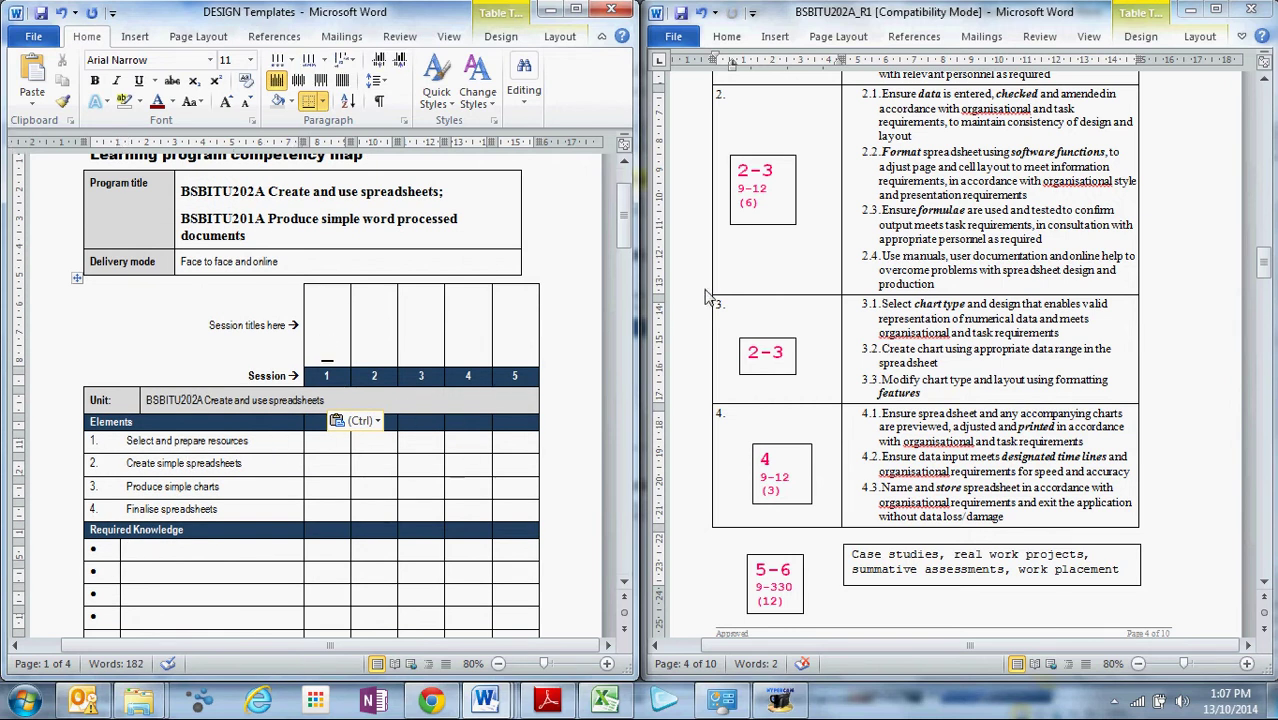
pyautogui.scroll(1, 766, 251)
pyautogui.scroll(1, 768, 198)
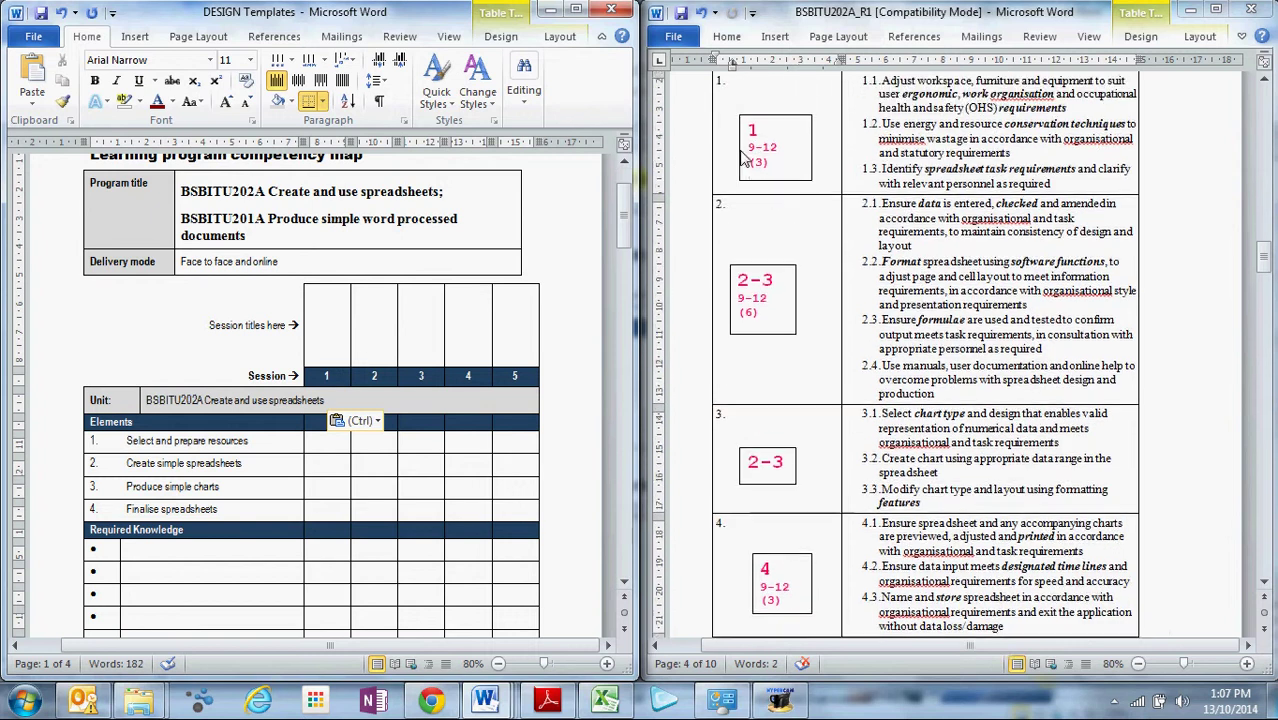
pyautogui.click(337, 446)
pyautogui.write('x')
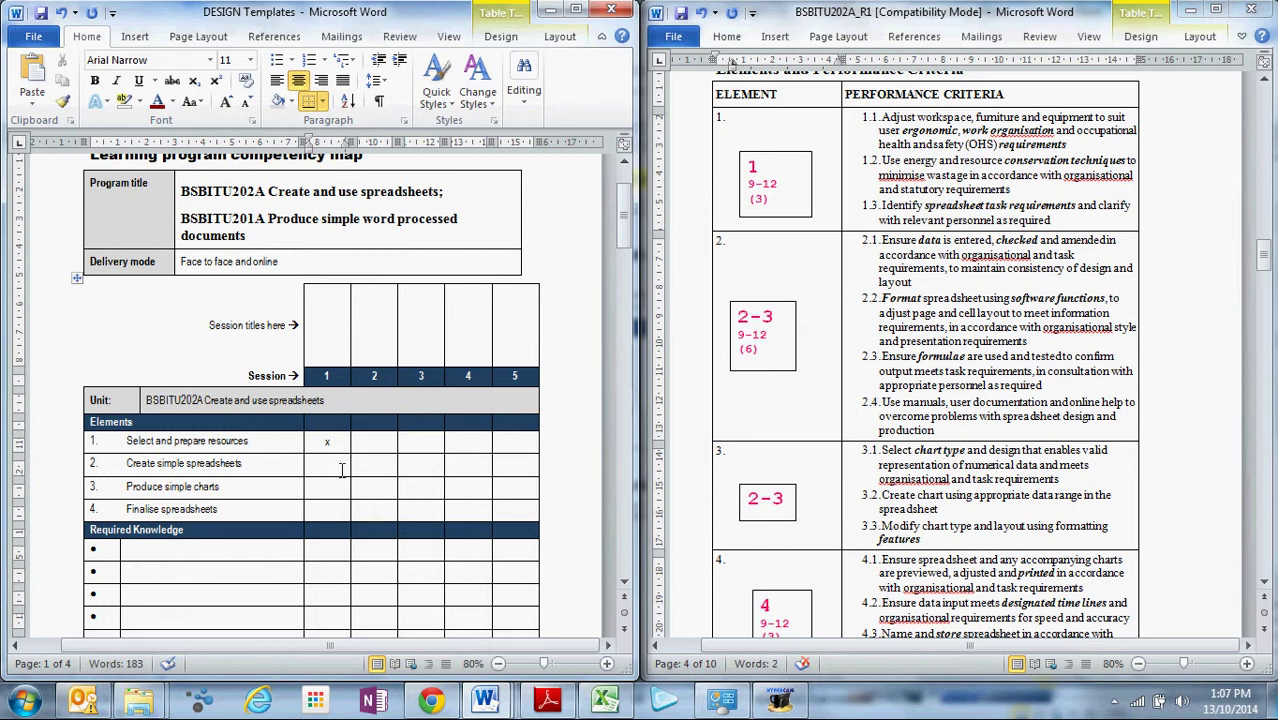
# Mark Create simple spreadsheets and Produce simple charts with an x under both session 2 and session 3.
pyautogui.press('Down')
pyautogui.press('Right')
pyautogui.press('Right')
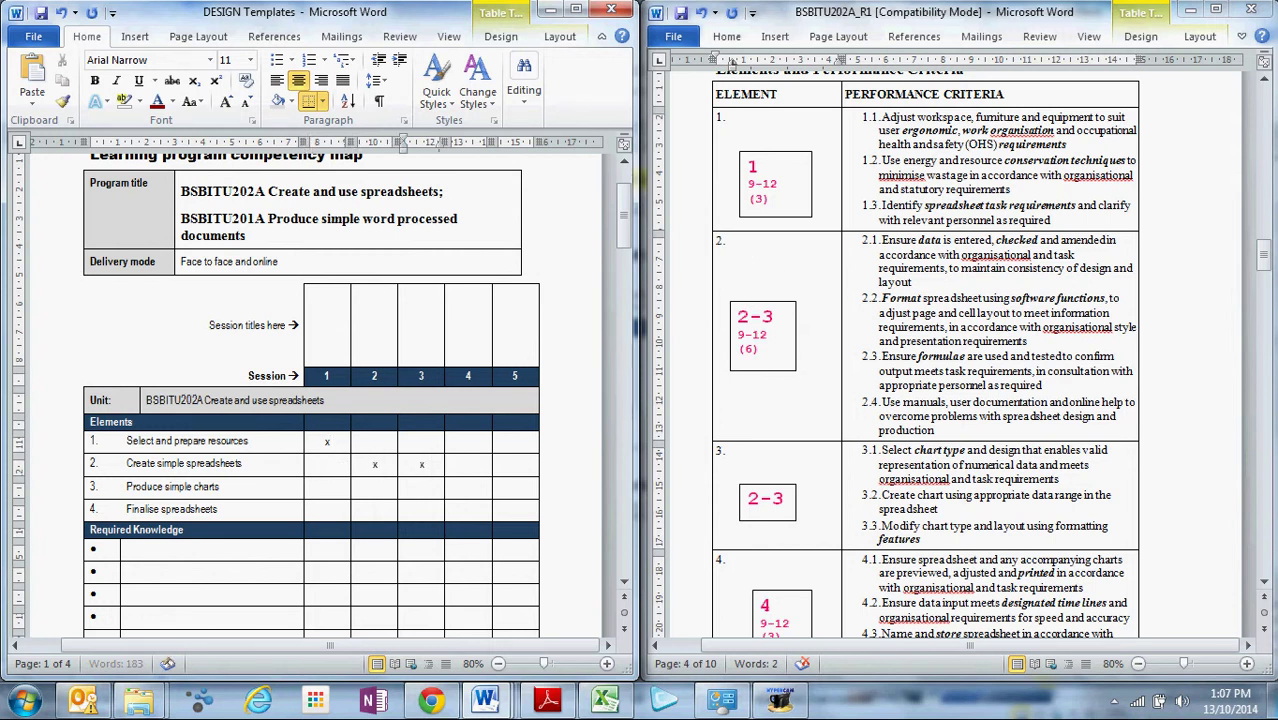
pyautogui.write('x')
pyautogui.press('Down')
pyautogui.write('x')
pyautogui.press('Left')
pyautogui.press('Left')
pyautogui.press('Up')
pyautogui.write('x')
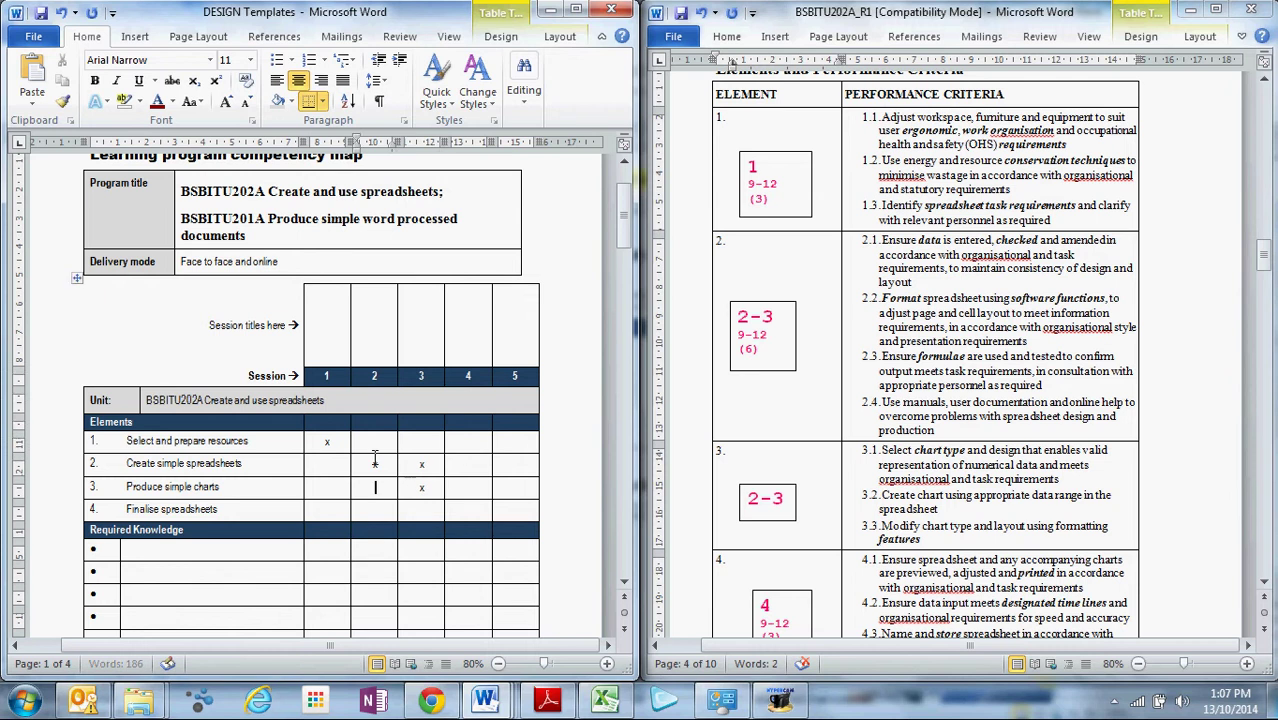
pyautogui.press('Down')
pyautogui.write('x')
# Mark the element Finalise spreadsheets with an x under session 4, as allocated in BSBITU202A.
pyautogui.click(733, 558)
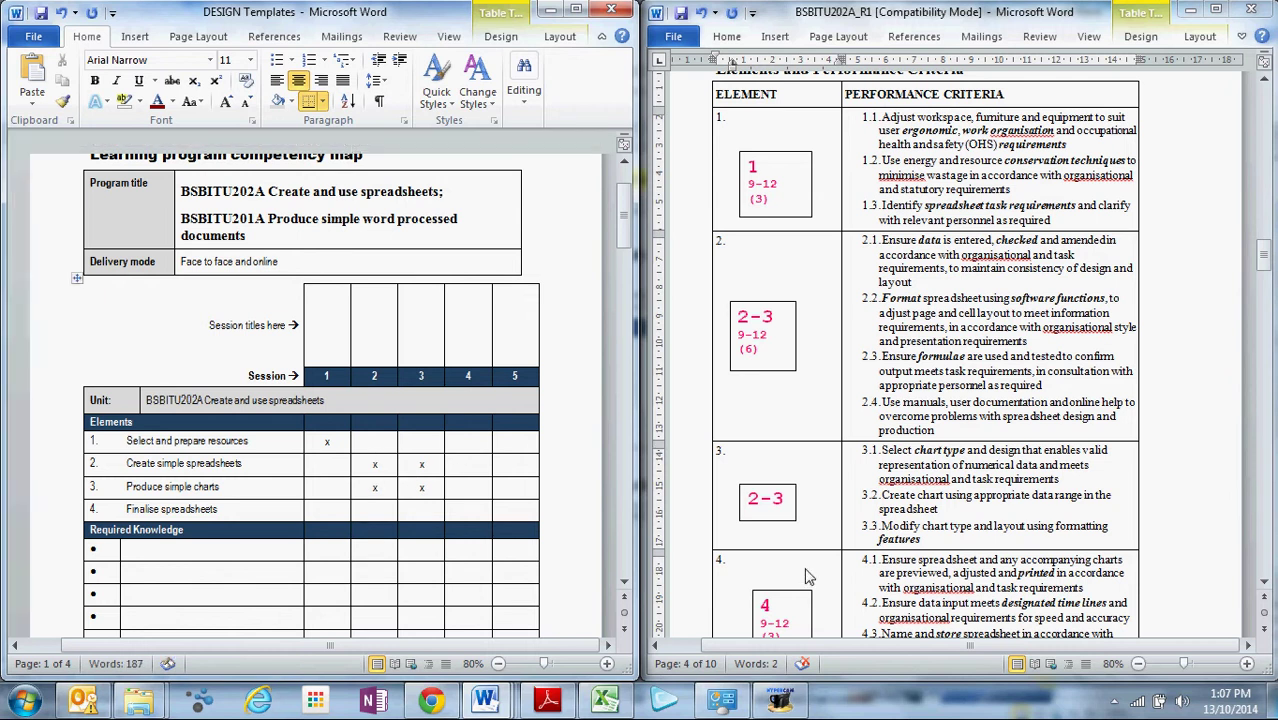
pyautogui.scroll(-2, 765, 560)
pyautogui.click(466, 510)
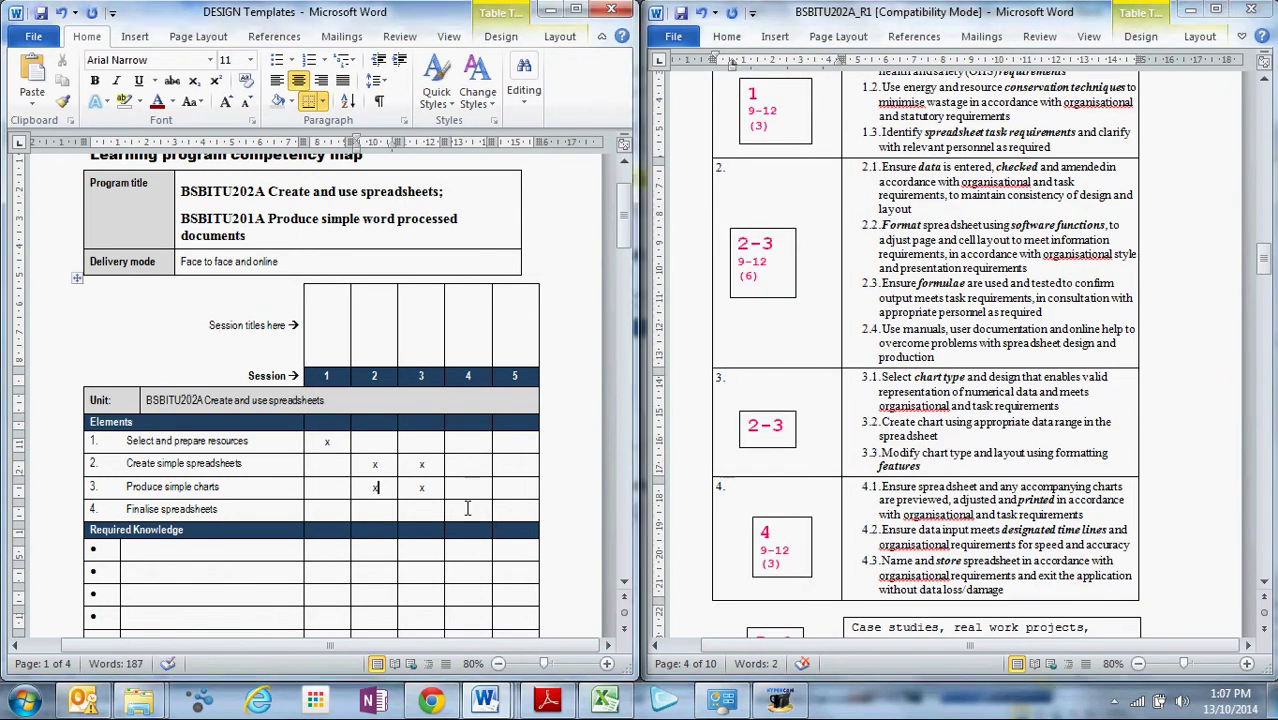
pyautogui.write('x')
# Mark all four spreadsheet elements with an x under session 5.
pyautogui.scroll(-3, 855, 512)
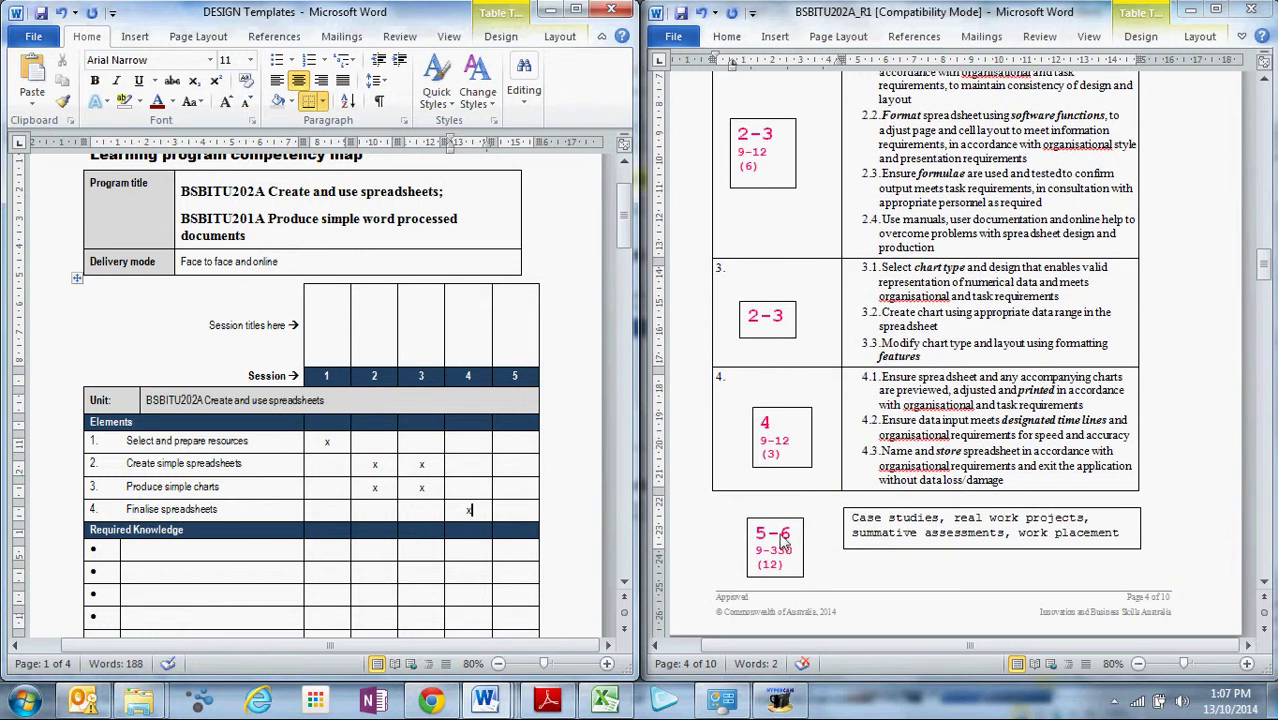
pyautogui.click(781, 540)
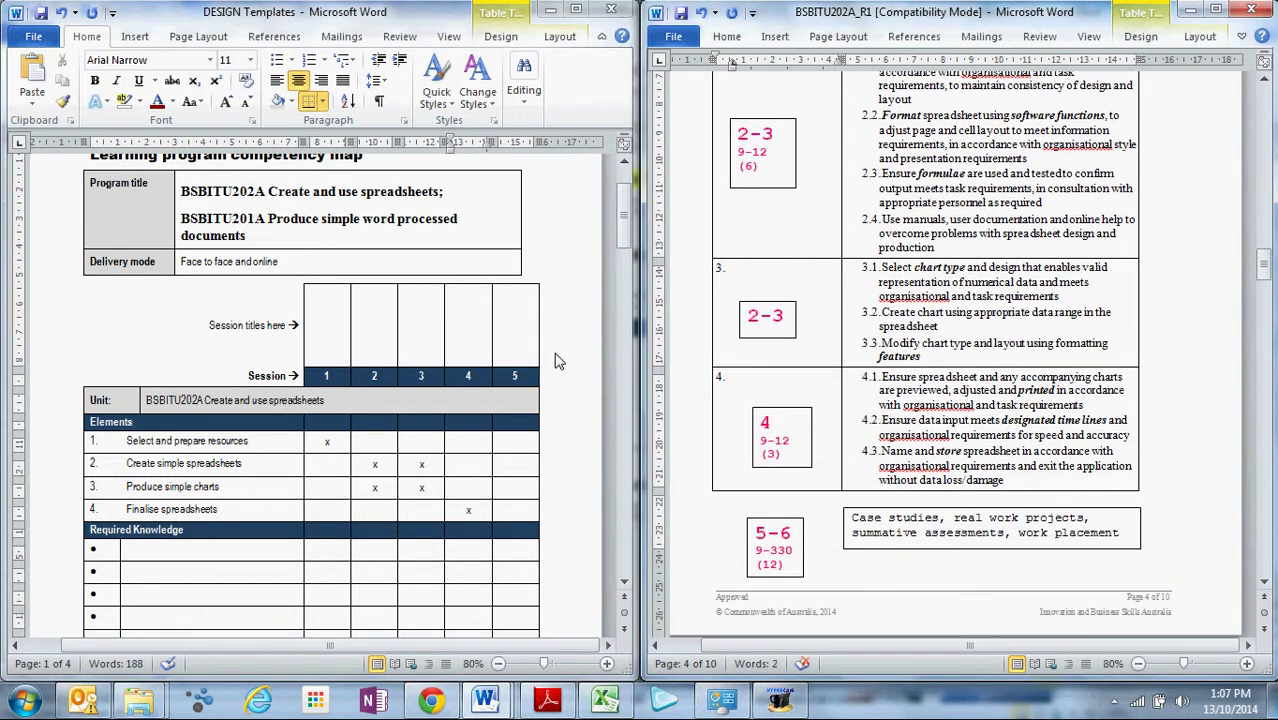
pyautogui.click(528, 340)
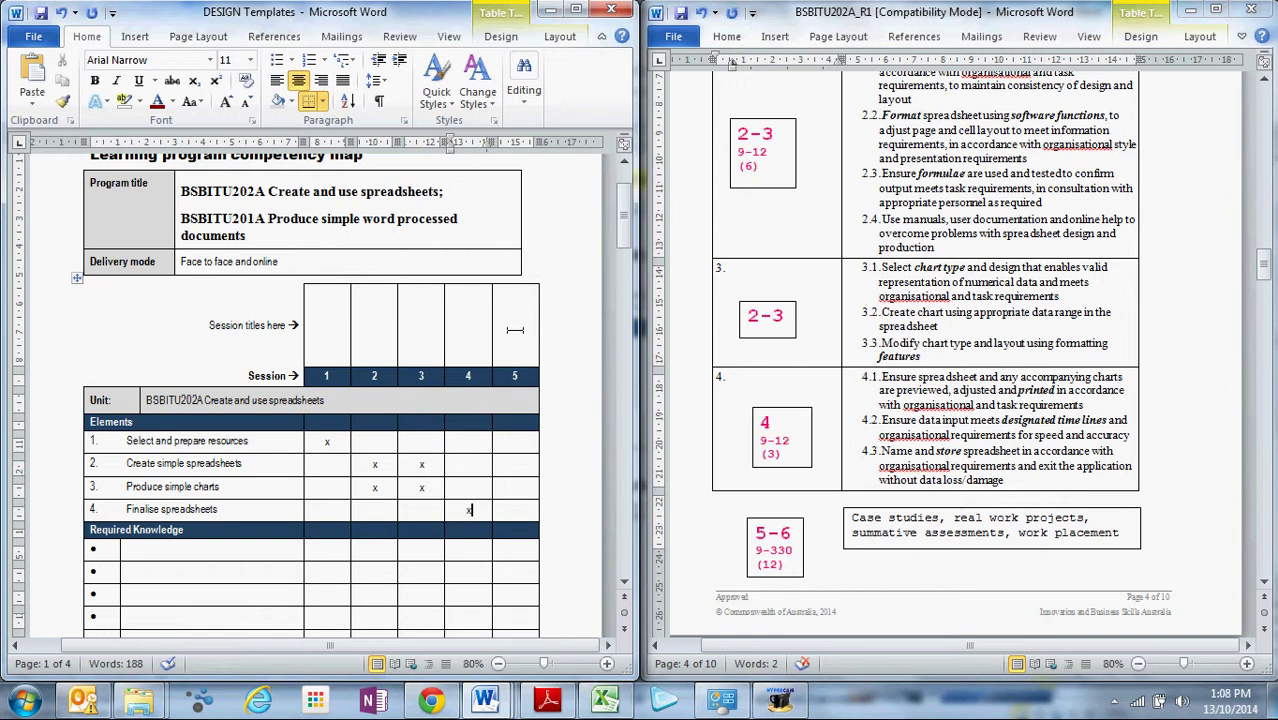
pyautogui.click(551, 335)
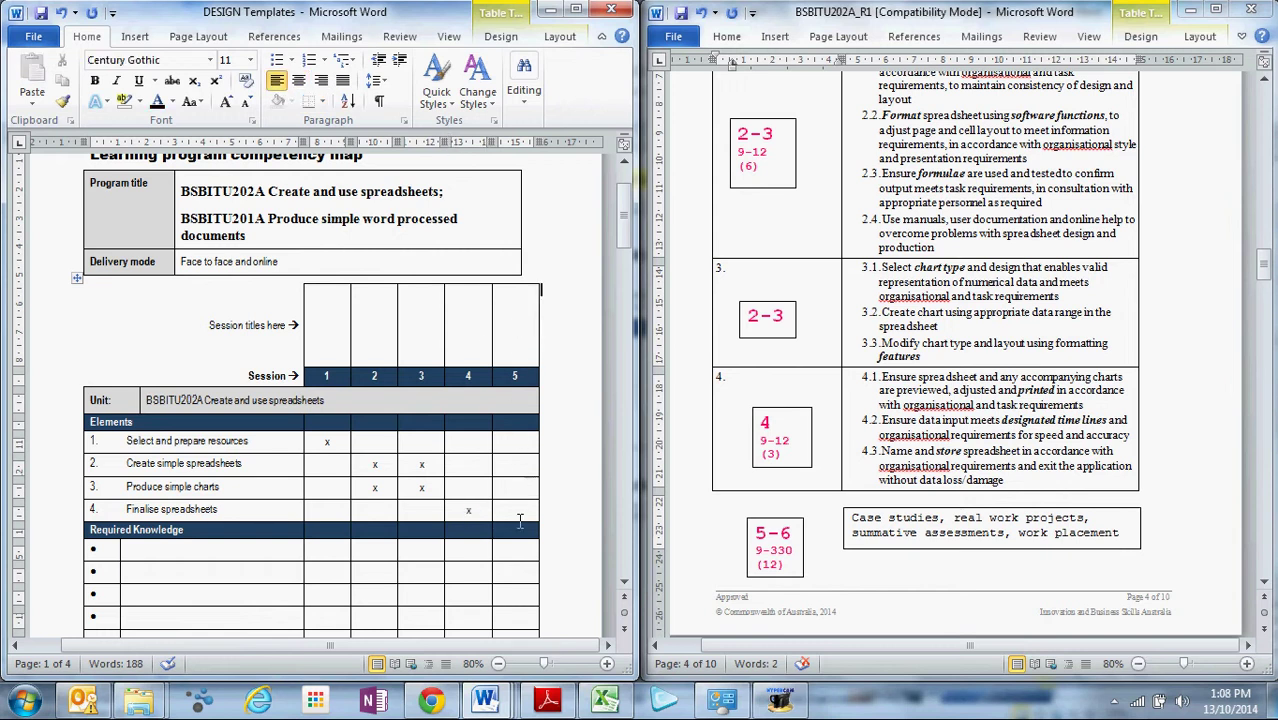
pyautogui.click(516, 446)
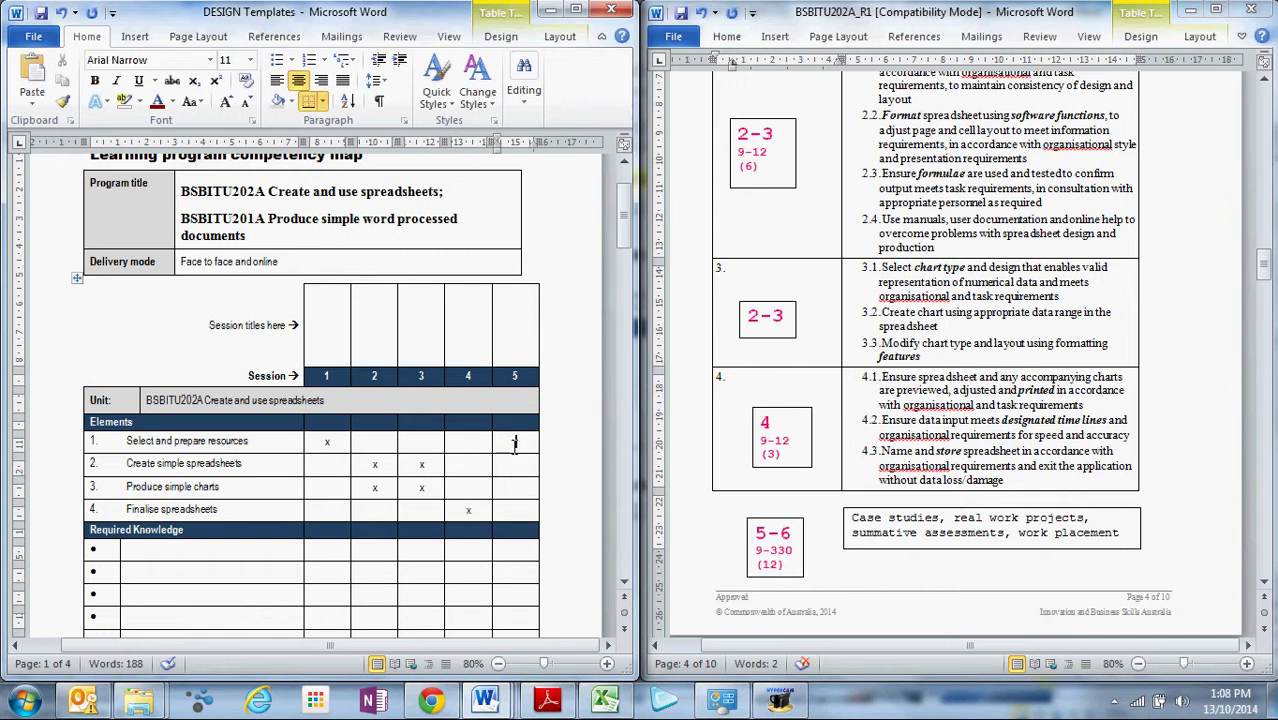
pyautogui.write('x')
pyautogui.press('Down')
pyautogui.write('x')
pyautogui.press('Down')
pyautogui.write('x')
# Compare the session 5 marks with the session allocations noted beside the BSBITU202A elements and performance criteria.
pyautogui.moveTo(514, 446); pyautogui.dragTo(515, 512)
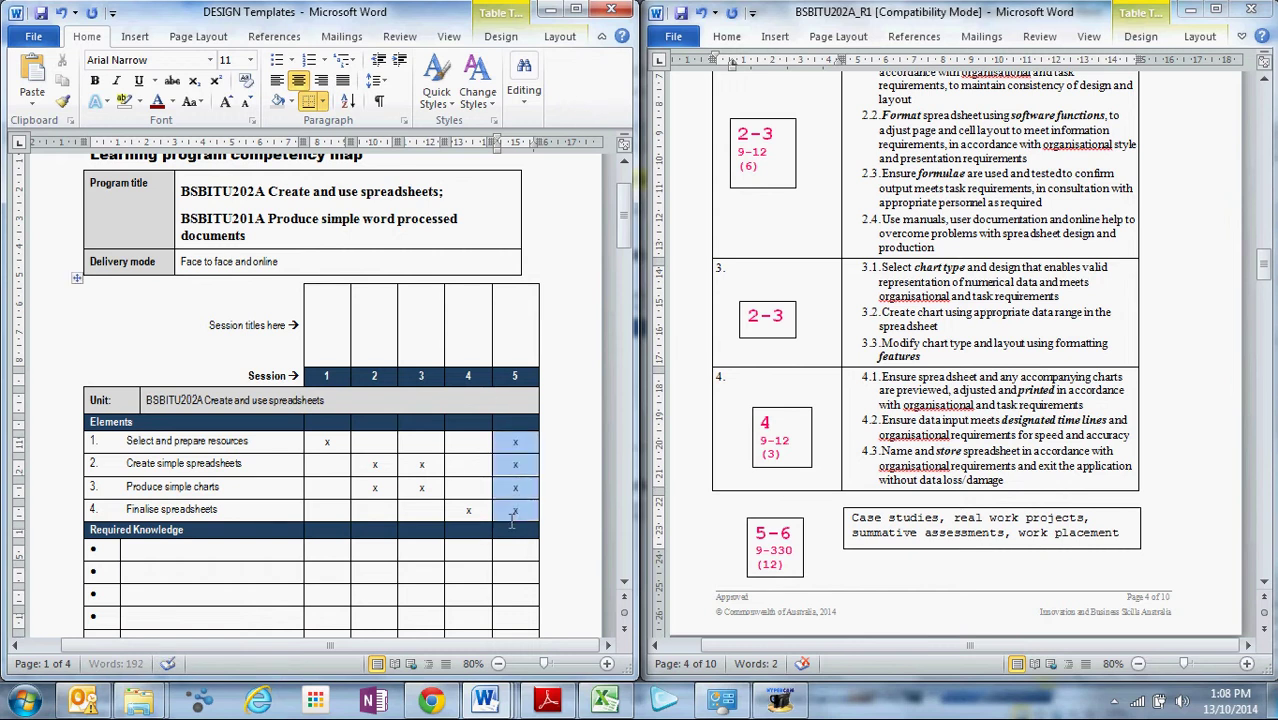
pyautogui.click(500, 446)
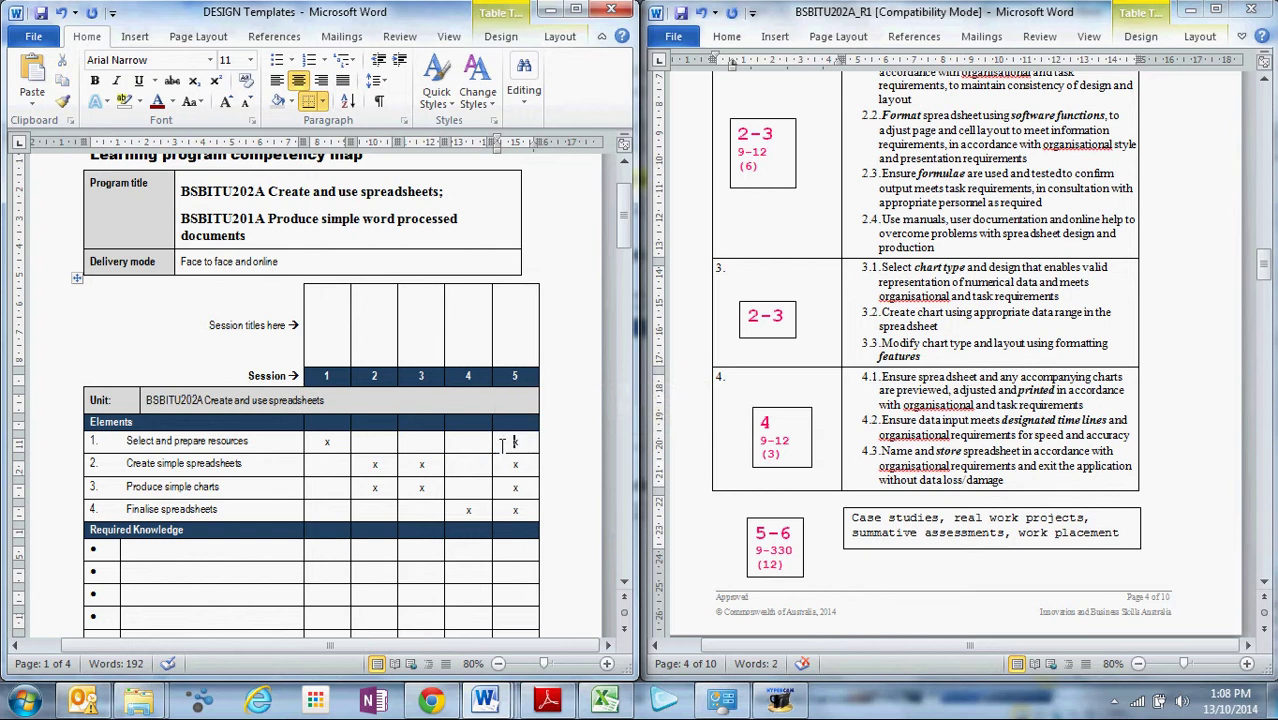
pyautogui.moveTo(502, 446); pyautogui.dragTo(505, 512)
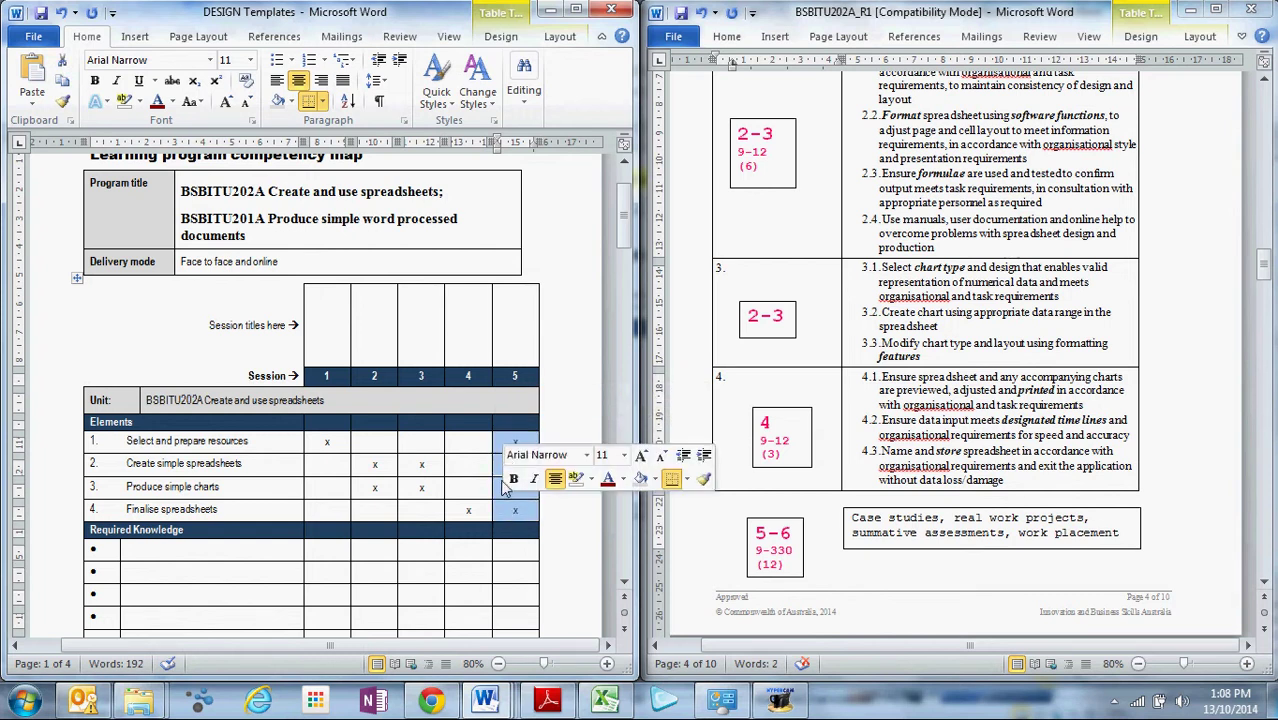
pyautogui.click(733, 380)
pyautogui.scroll(5, 957, 212)
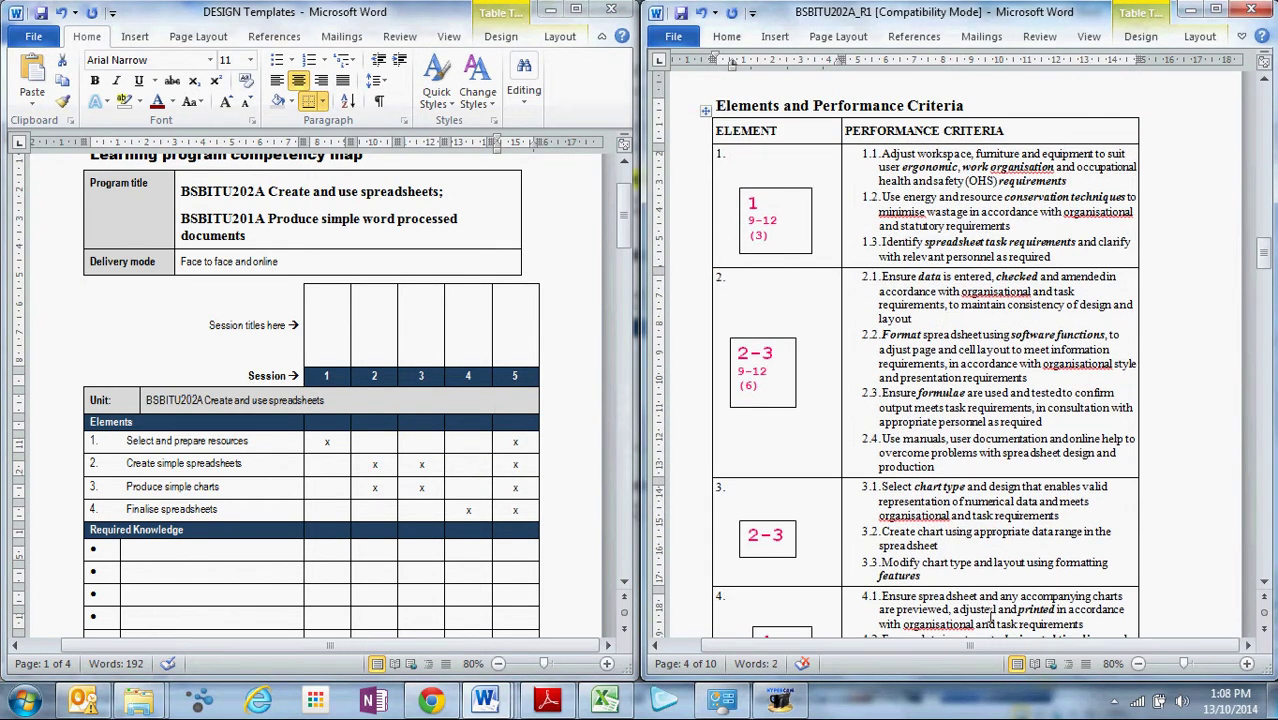
pyautogui.scroll(-5, 990, 612)
pyautogui.scroll(3, 885, 200)
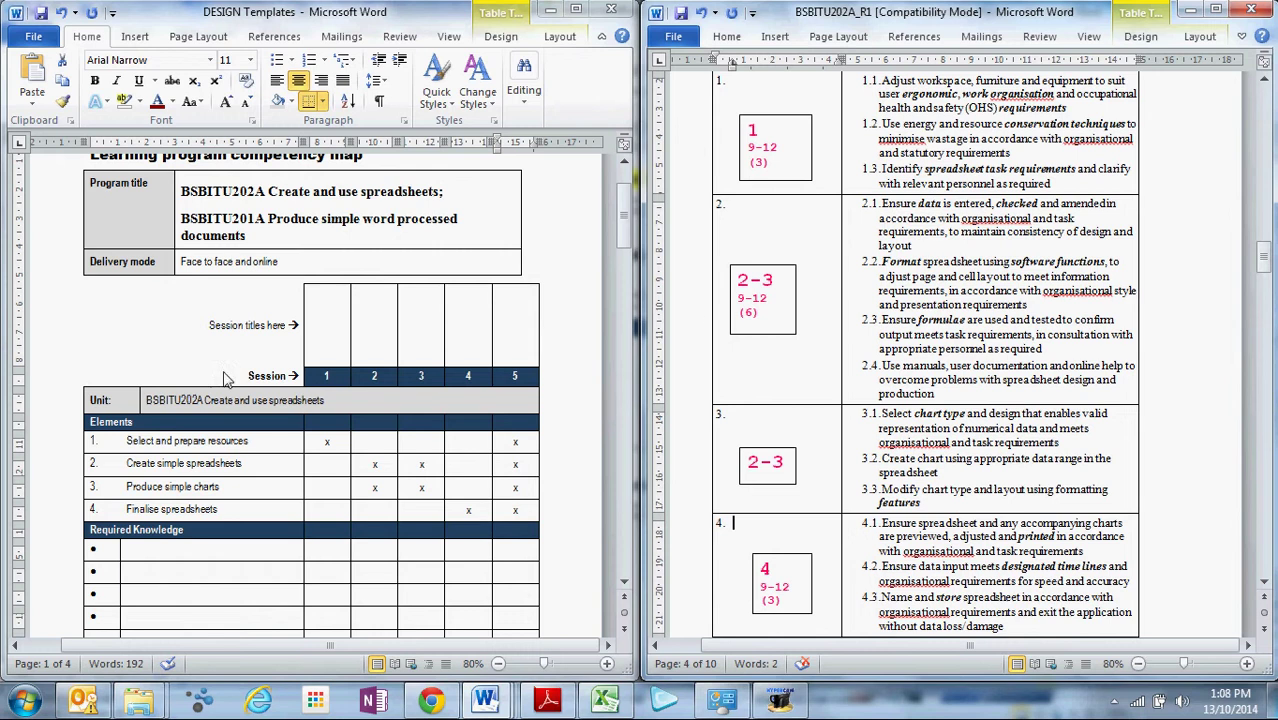
# Enter "Getting ready to create" as the title of session 1.
pyautogui.click(330, 348)
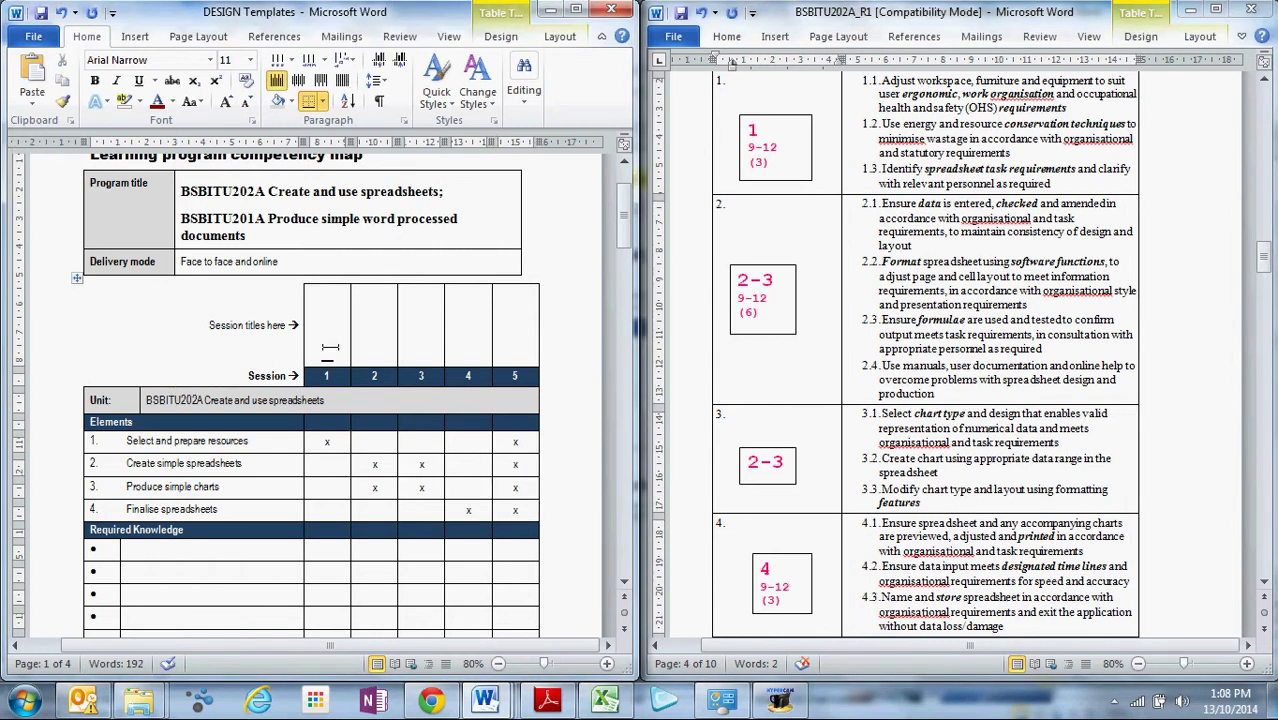
pyautogui.write('Getting re')
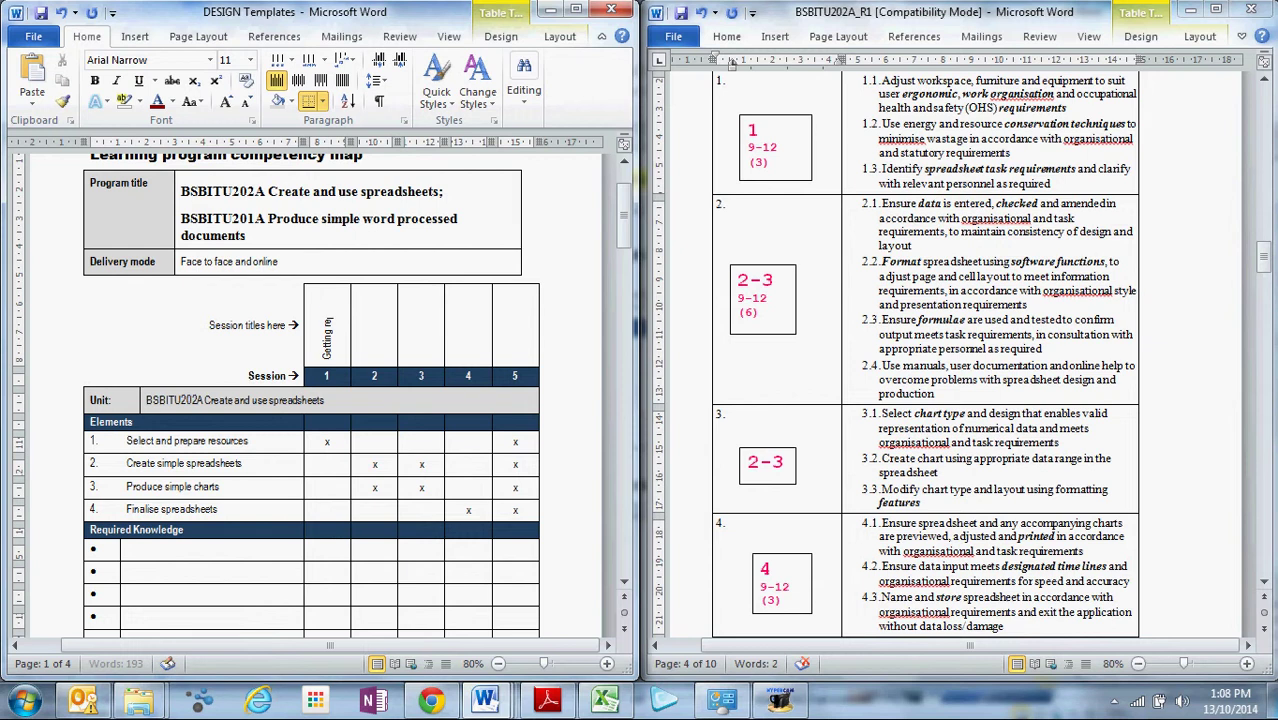
pyautogui.write('ady to create')
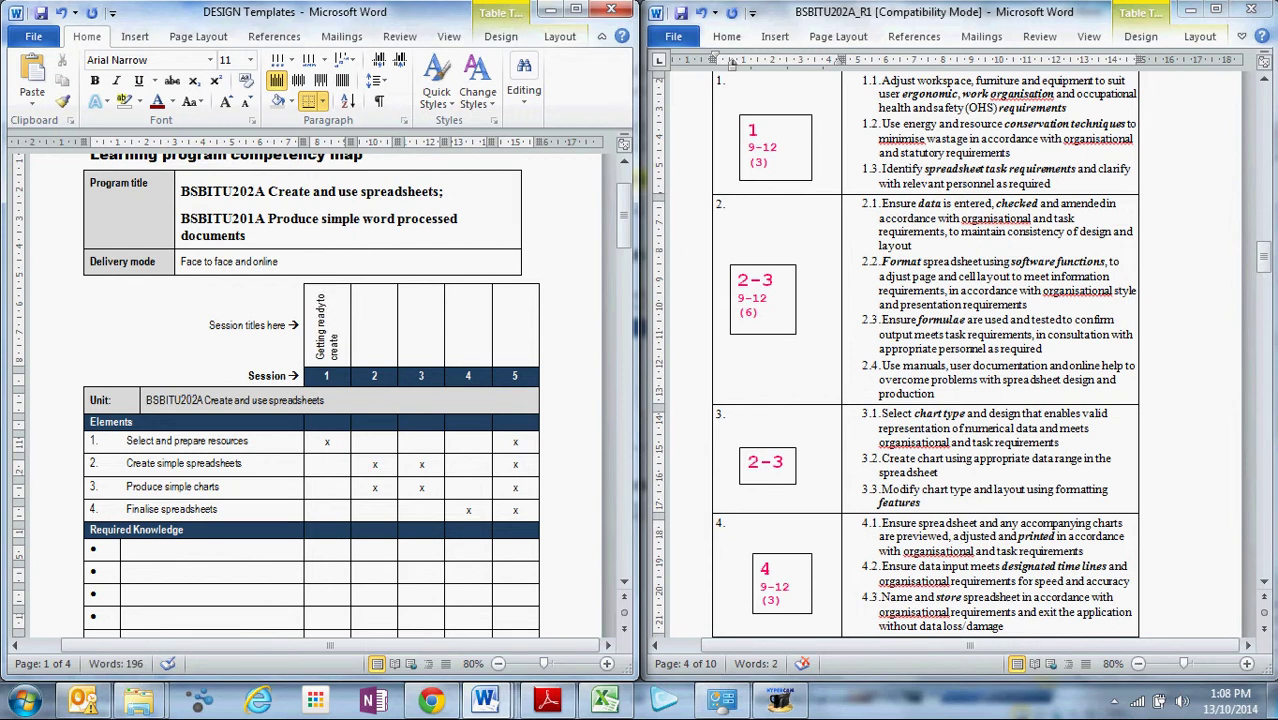
# Replace both unit names in the Program title cell with "Learning to create documents for work".
pyautogui.click(431, 335)
pyautogui.scroll(-10, 291, 352)
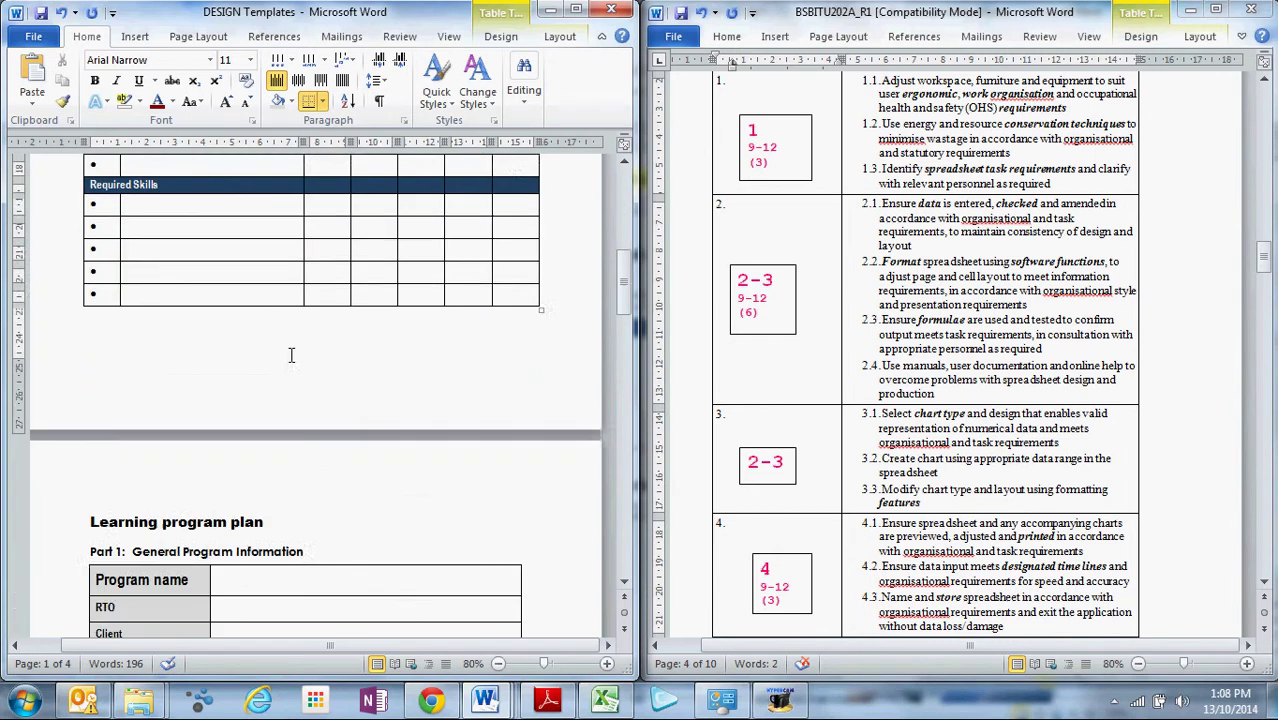
pyautogui.scroll(10, 291, 352)
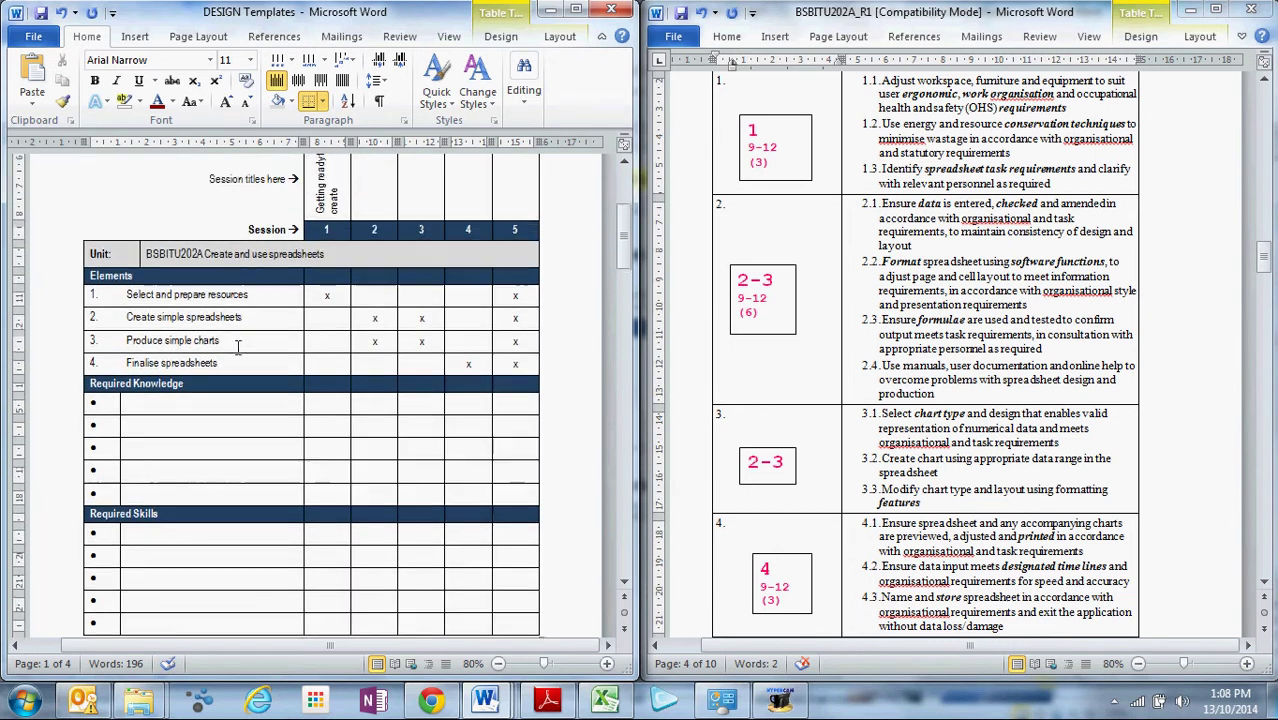
pyautogui.scroll(2, 219, 337)
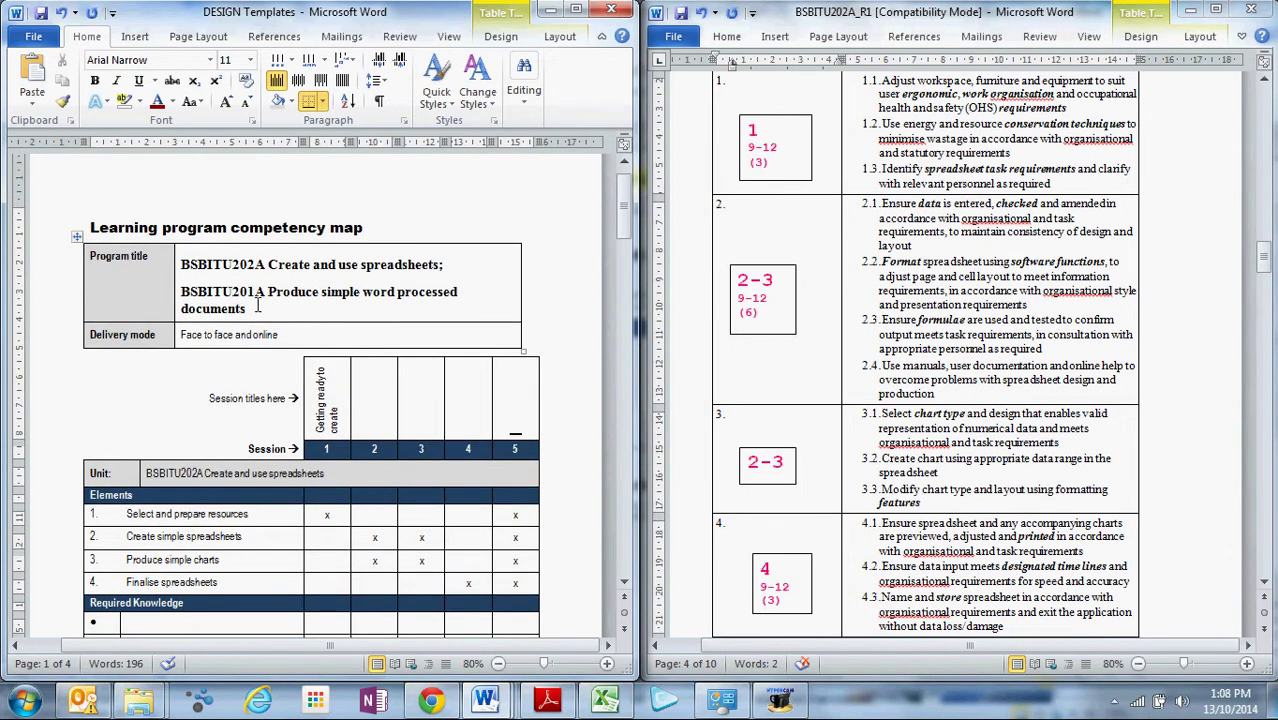
pyautogui.moveTo(257, 308); pyautogui.dragTo(184, 300)
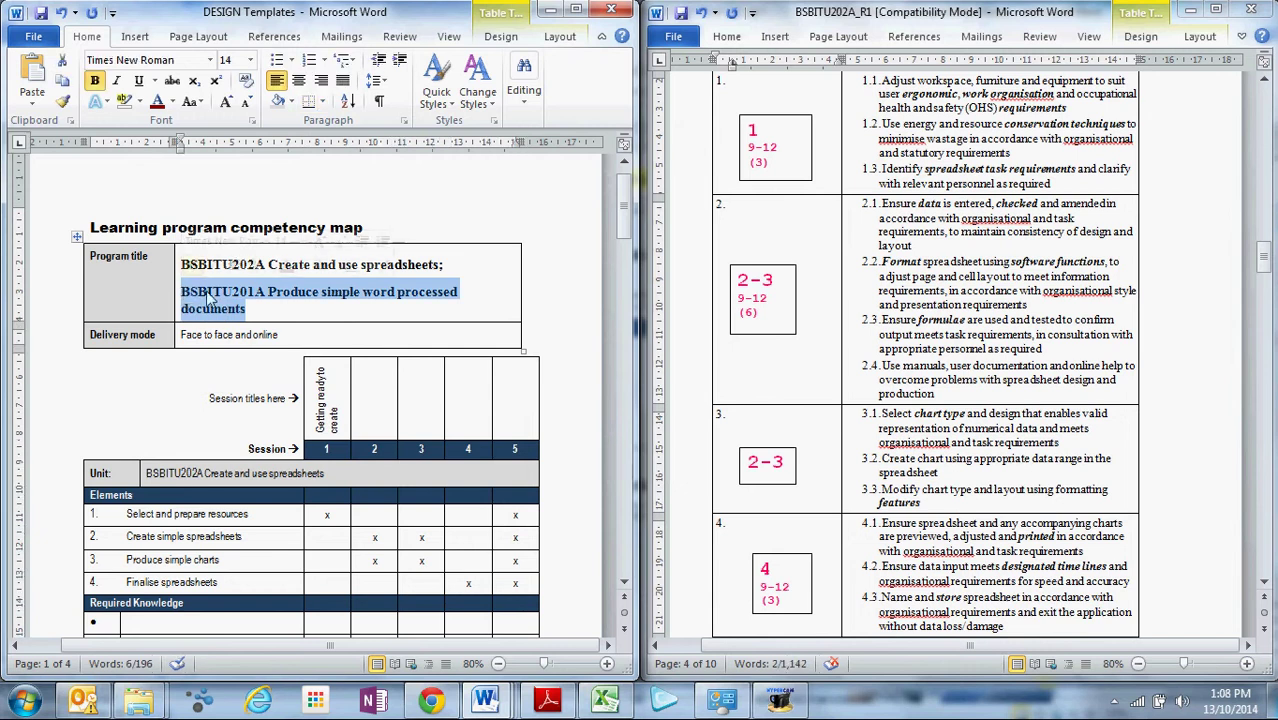
pyautogui.click(198, 292)
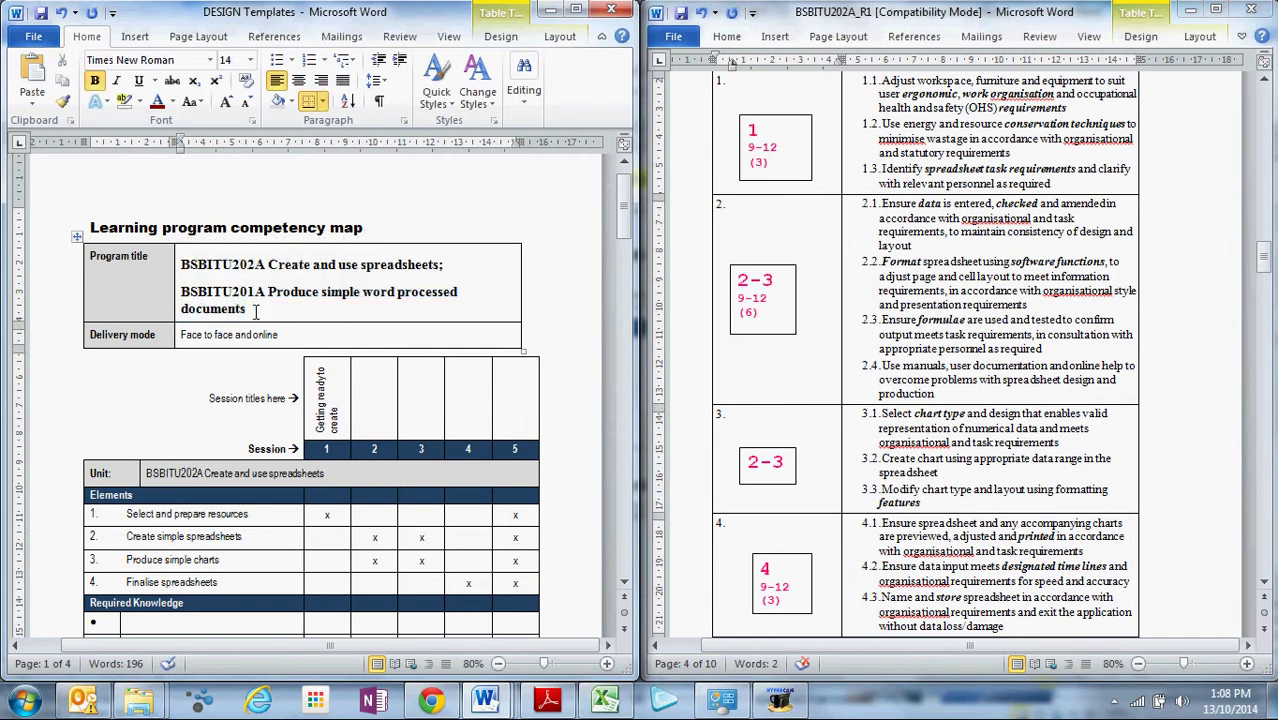
pyautogui.moveTo(257, 309); pyautogui.dragTo(188, 263)
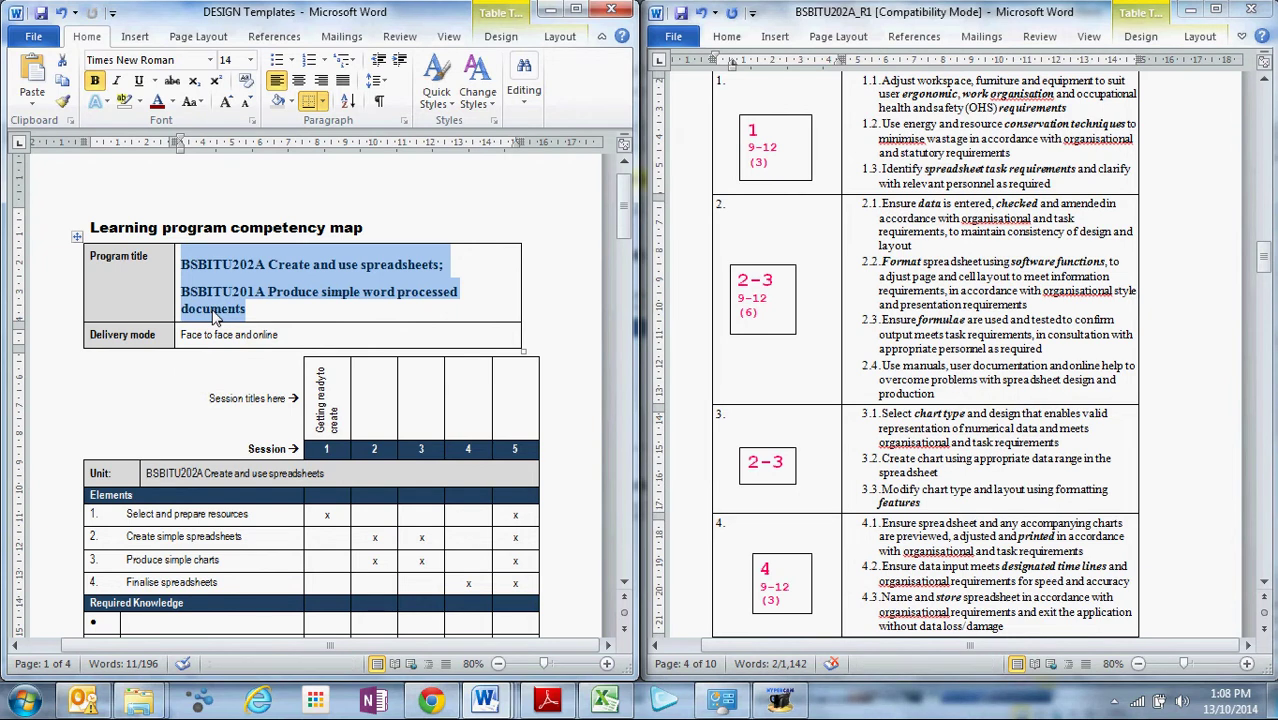
pyautogui.write('L')
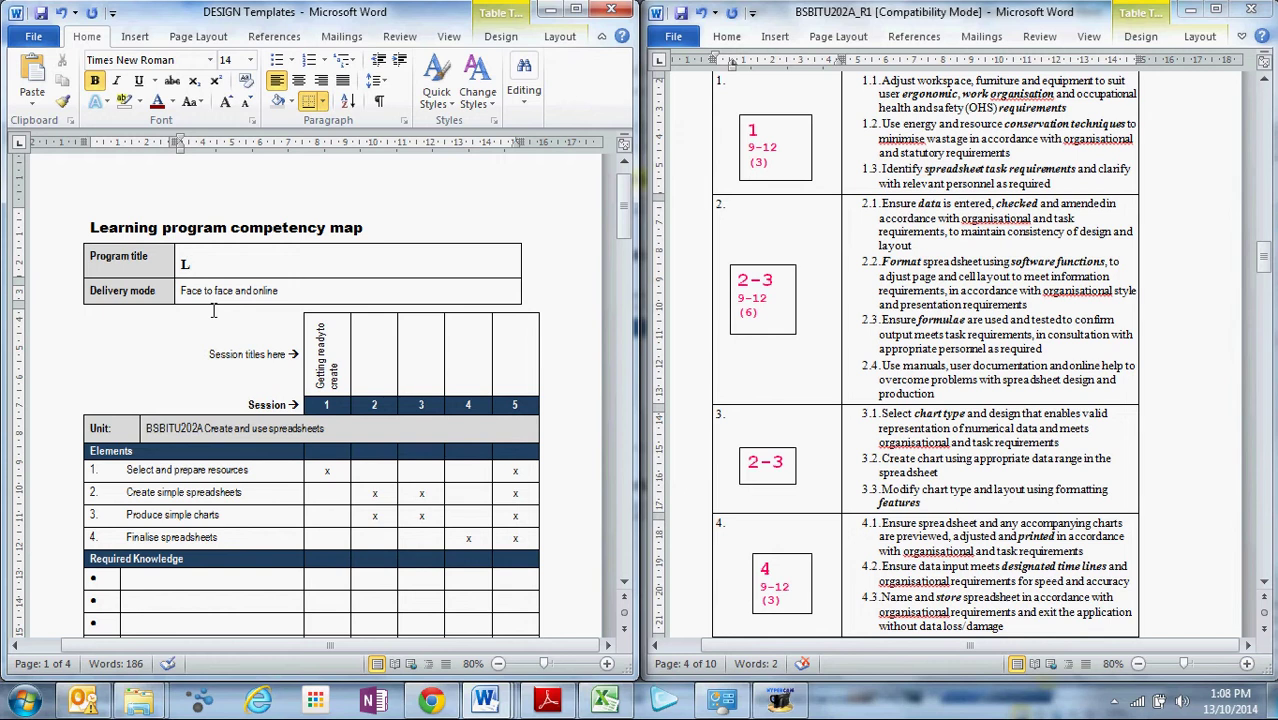
pyautogui.write('earning to create docum')
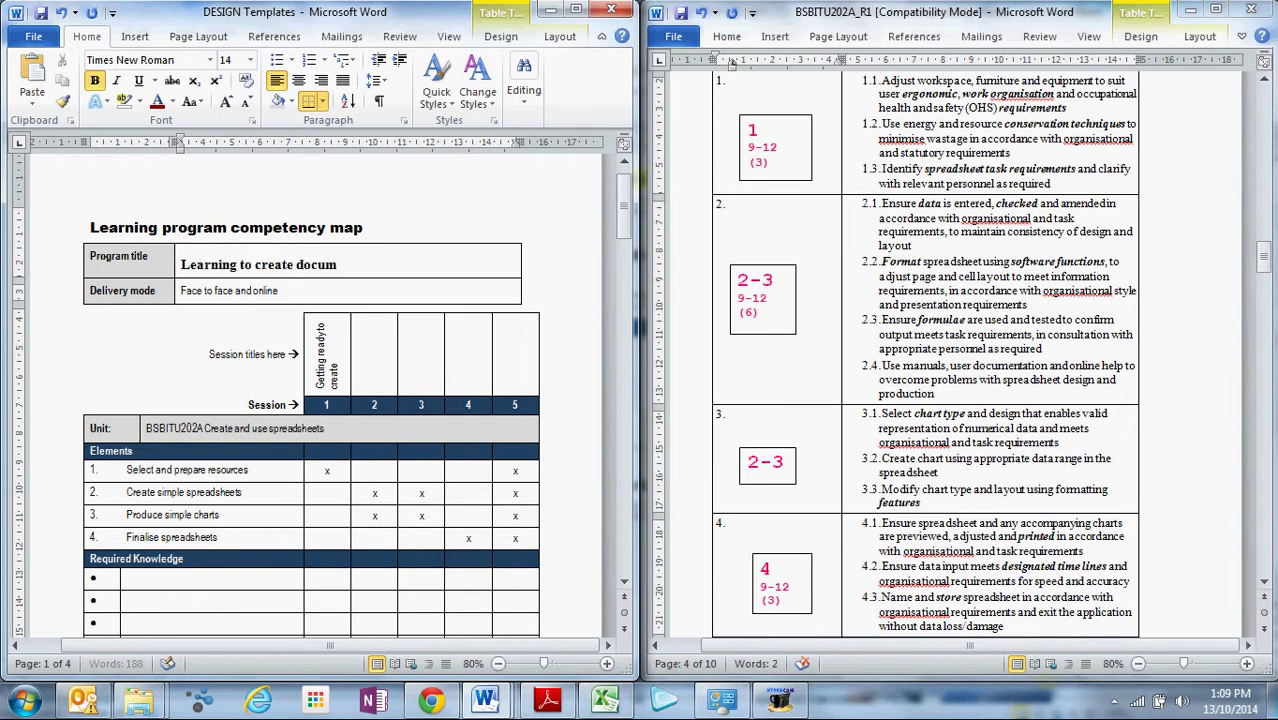
pyautogui.write('ents for work')
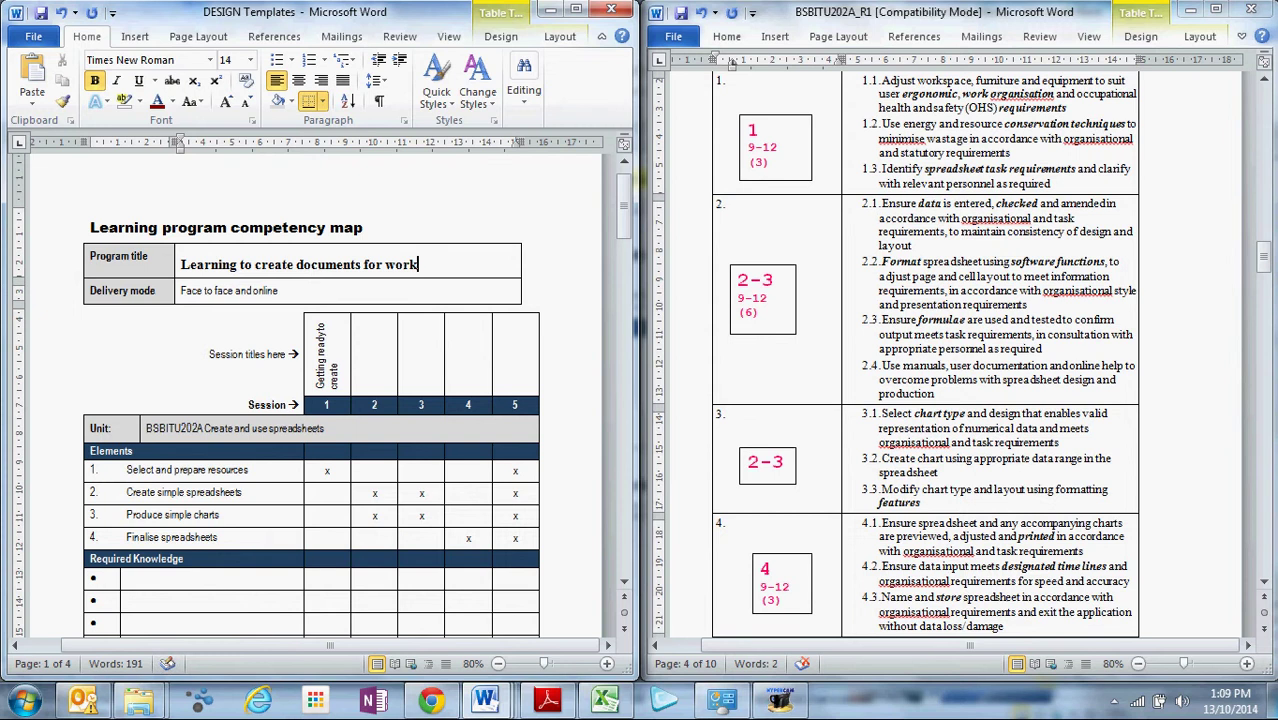
pyautogui.press('F2')
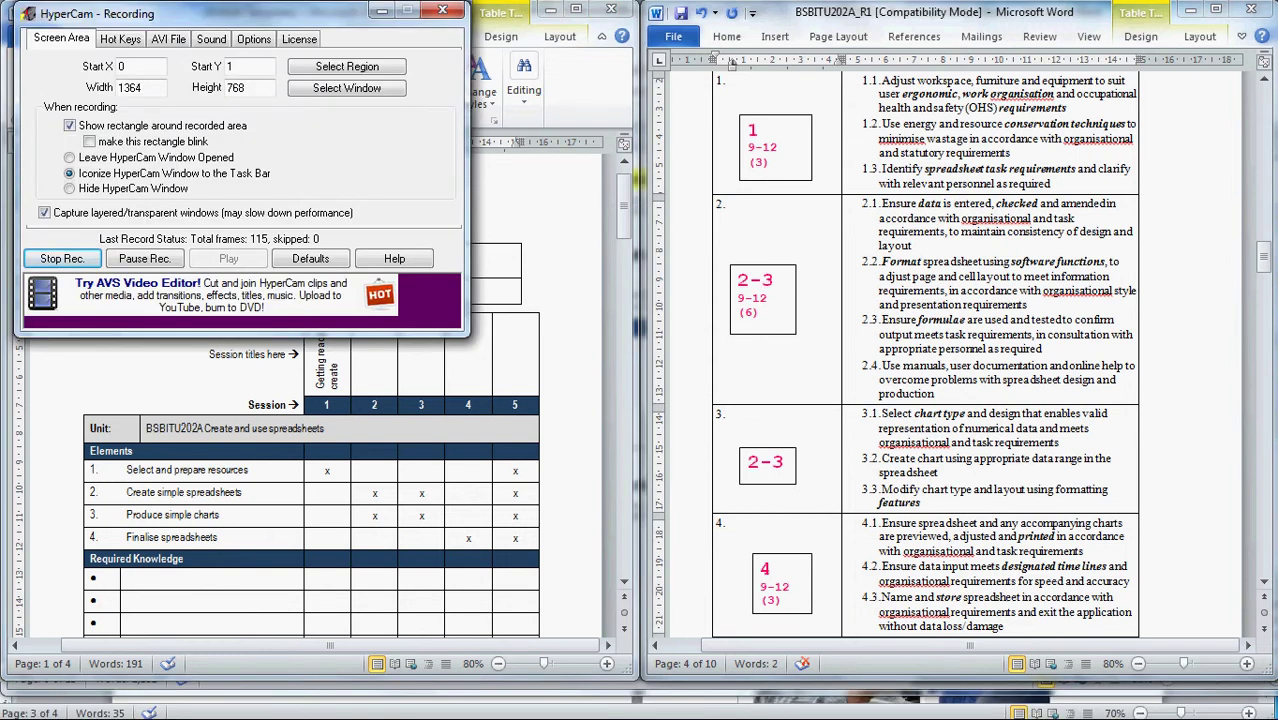
pyautogui.click(382, 10)
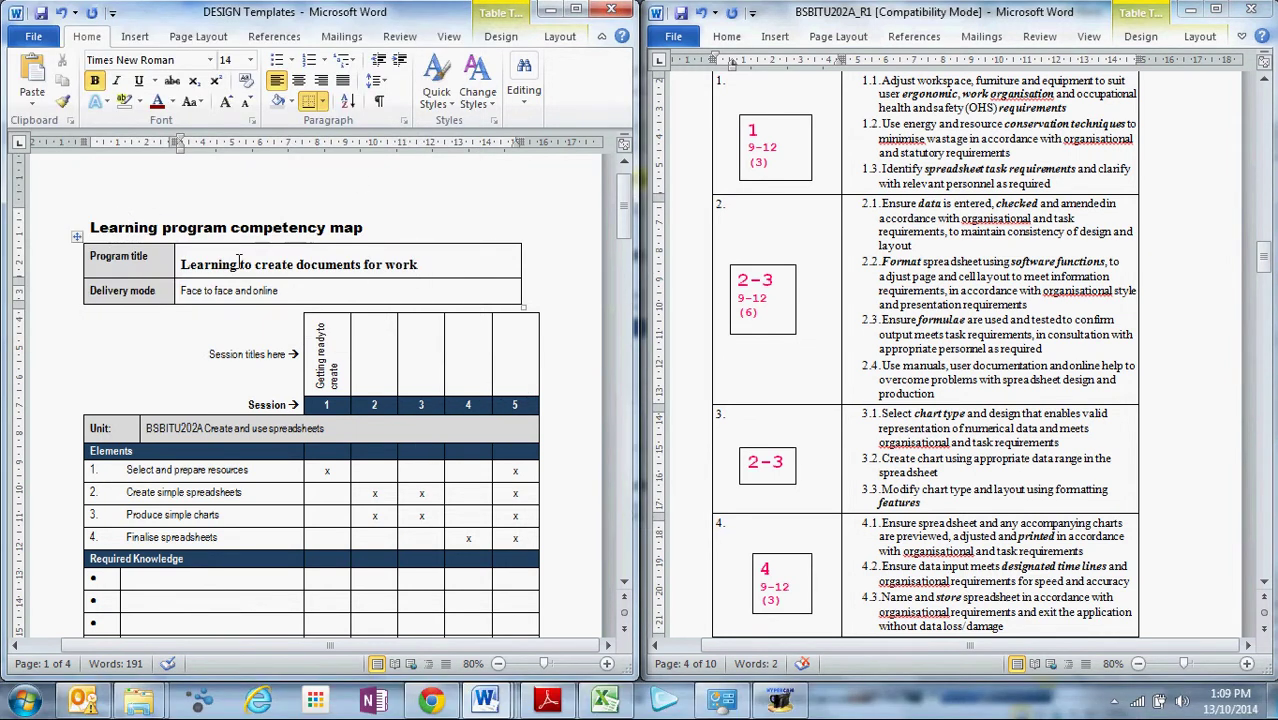
# Review the competency map's program title, delivery mode, unit, elements and session title cells.
pyautogui.moveTo(303, 292); pyautogui.dragTo(130, 258)
pyautogui.moveTo(331, 428); pyautogui.dragTo(146, 428)
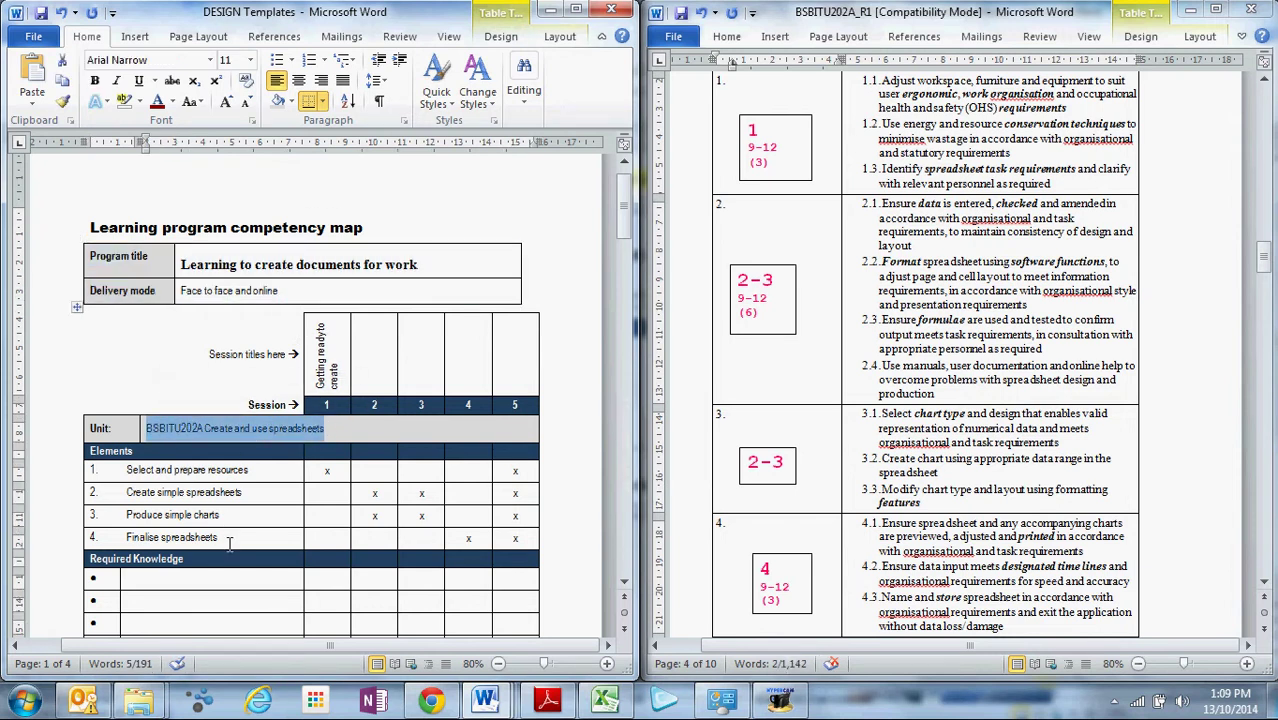
pyautogui.moveTo(229, 543); pyautogui.dragTo(165, 470)
pyautogui.moveTo(326, 352); pyautogui.dragTo(508, 352)
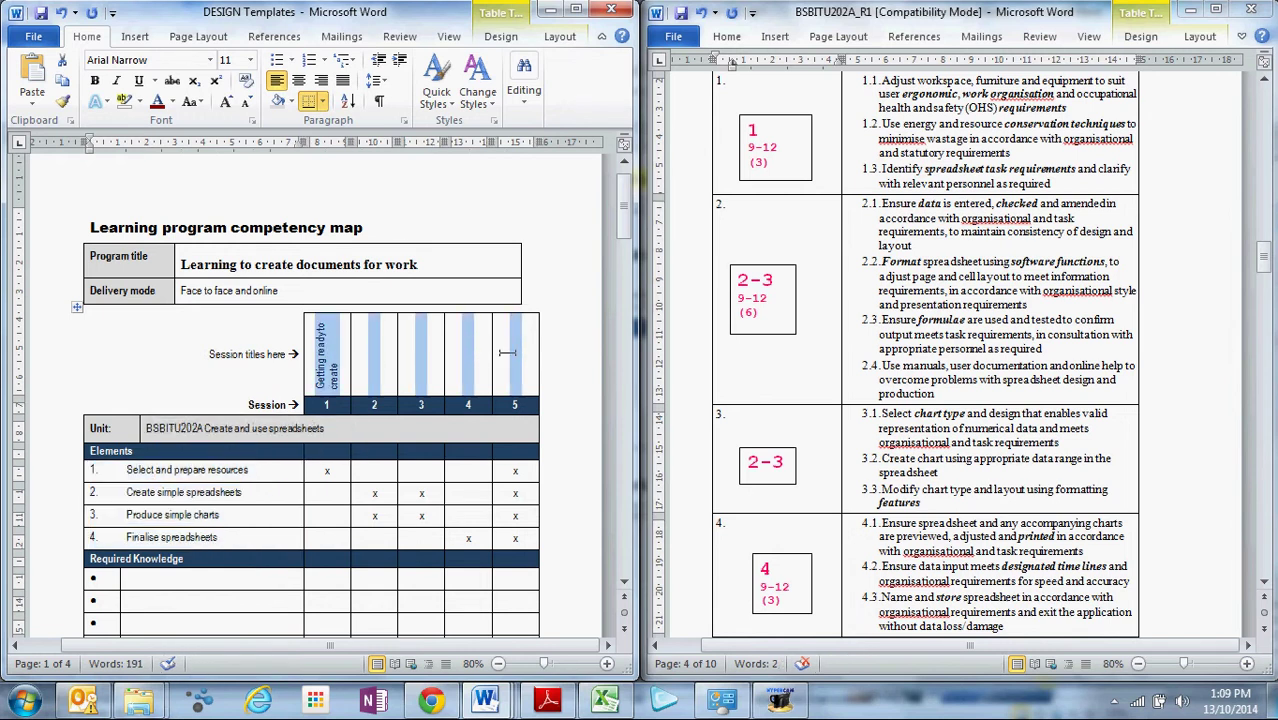
# Move the workplace document formatting and organisational ergonomic requirements items from the unit's Required knowledge list into the map's first two Required Knowledge rows.
pyautogui.moveTo(325, 471); pyautogui.dragTo(515, 535)
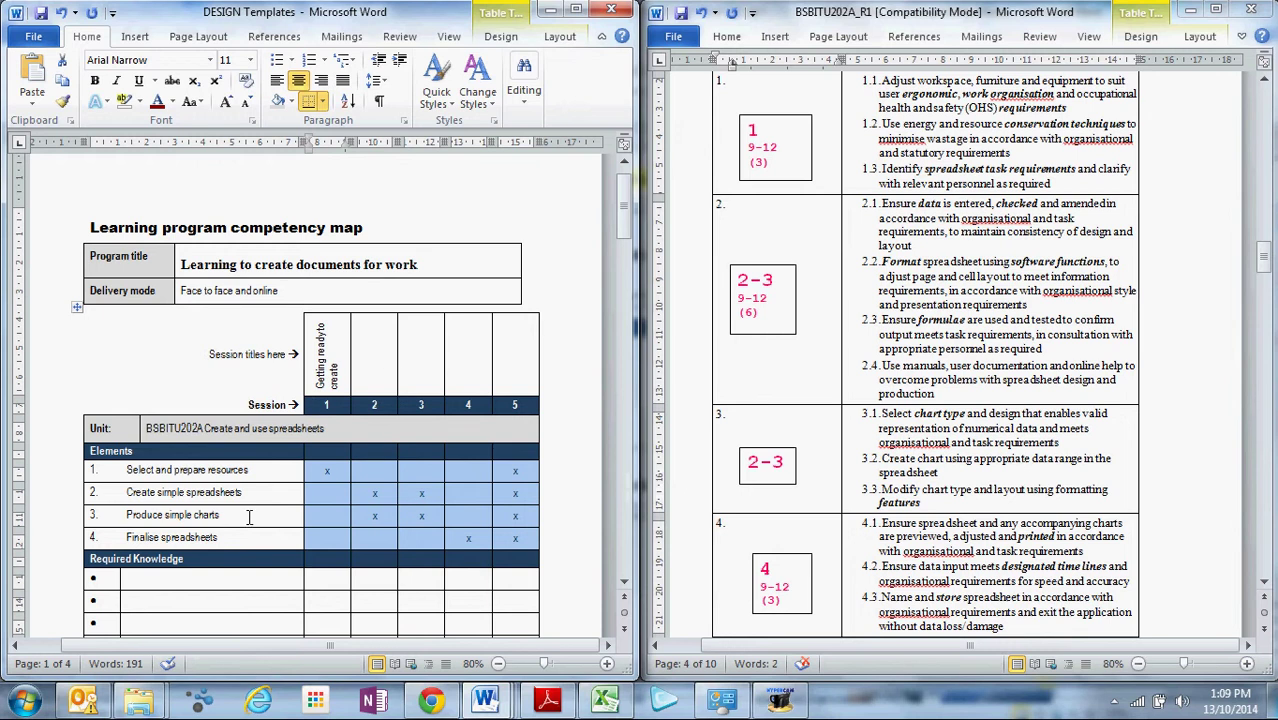
pyautogui.click(190, 588)
pyautogui.scroll(-3, 185, 557)
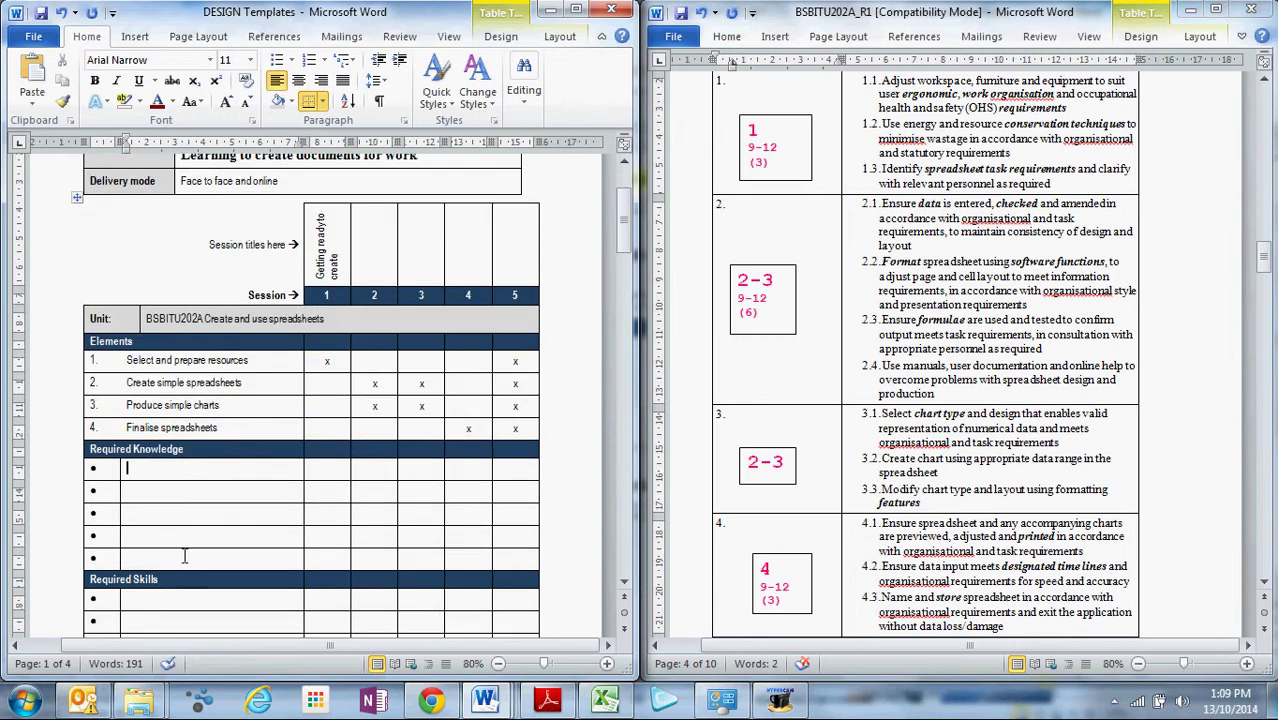
pyautogui.scroll(-10, 797, 418)
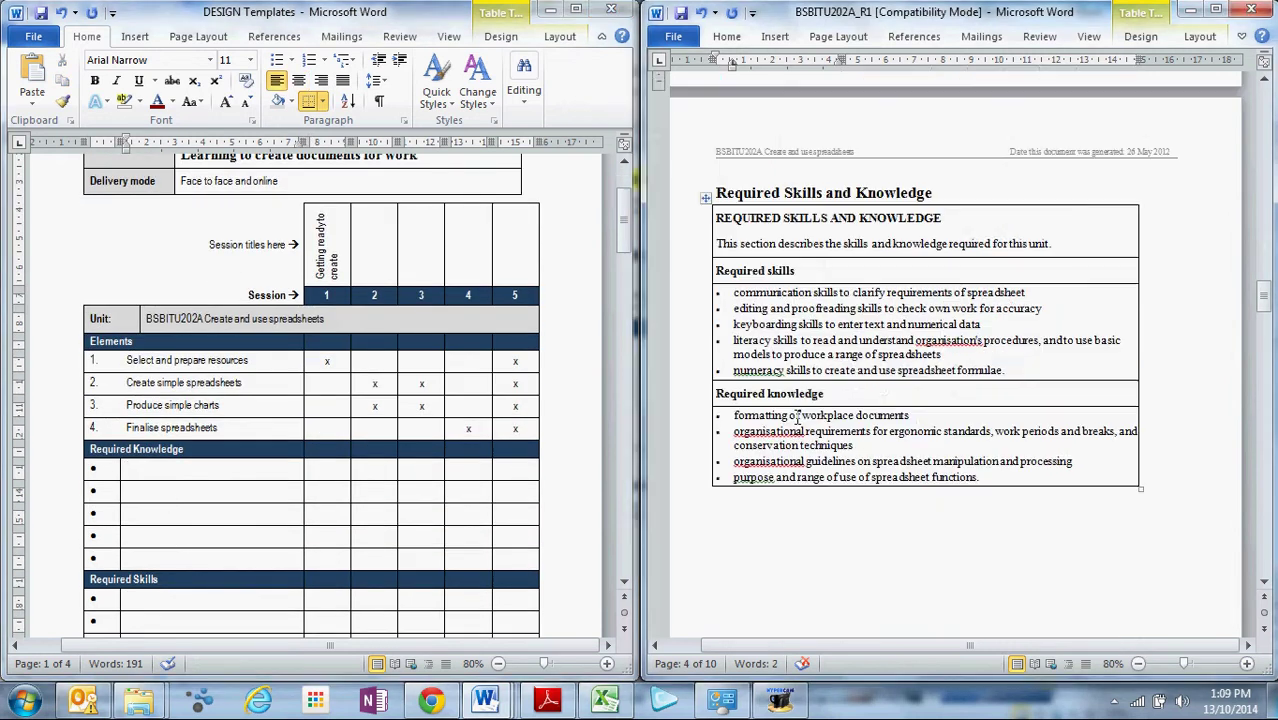
pyautogui.tripleClick(812, 418)
pyautogui.moveTo(757, 425); pyautogui.dragTo(265, 487)
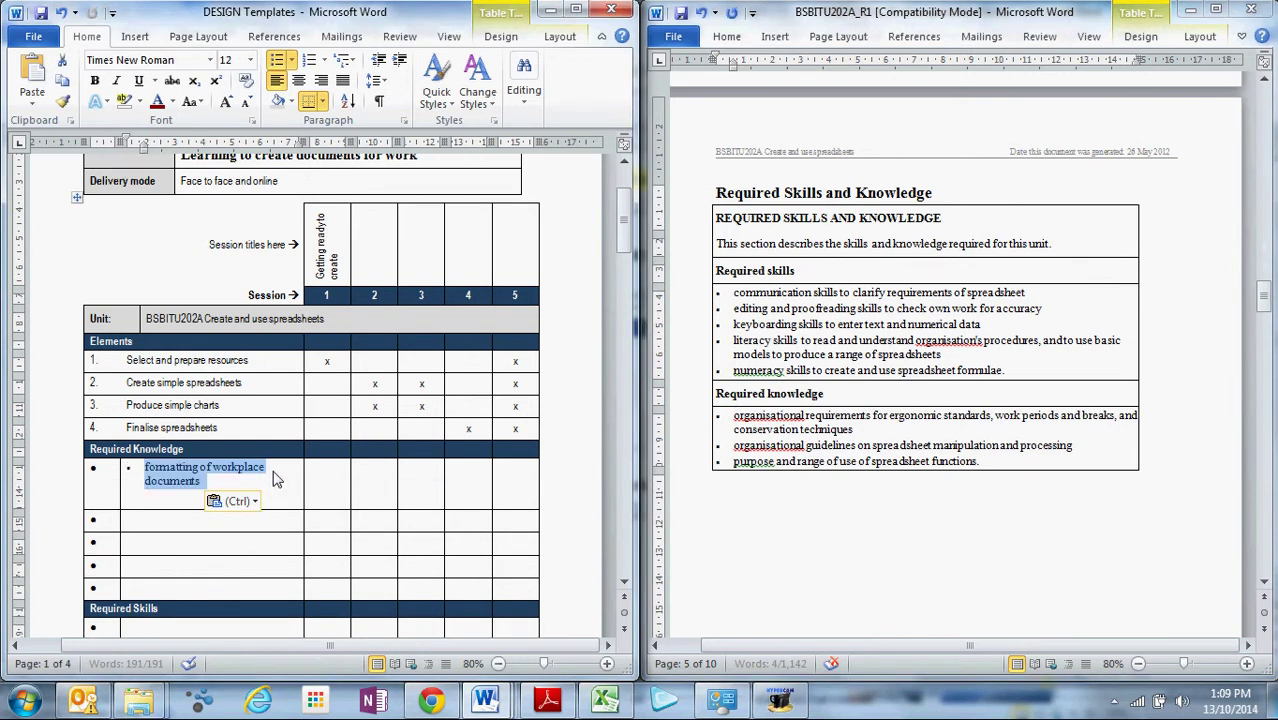
pyautogui.tripleClick(787, 425)
pyautogui.moveTo(787, 425); pyautogui.dragTo(236, 530)
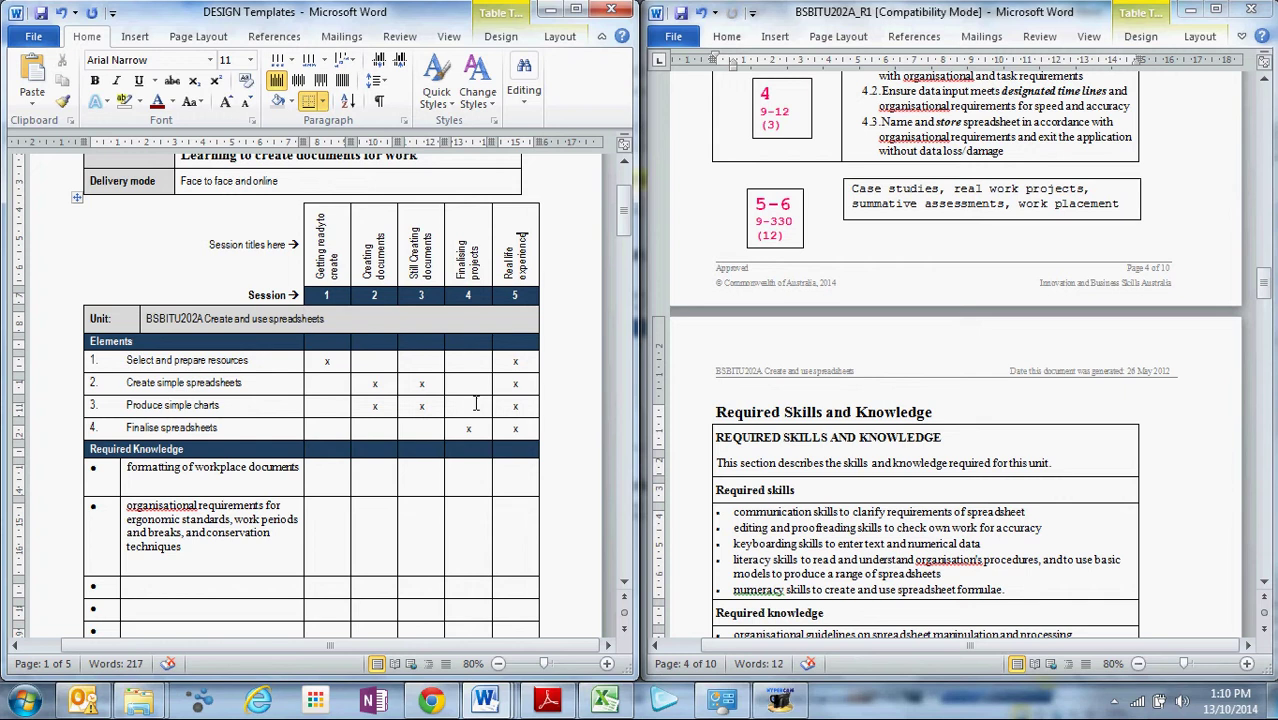
# Review the titles of sessions 1 to 5 in the competency map.
pyautogui.moveTo(321, 240); pyautogui.dragTo(505, 242)
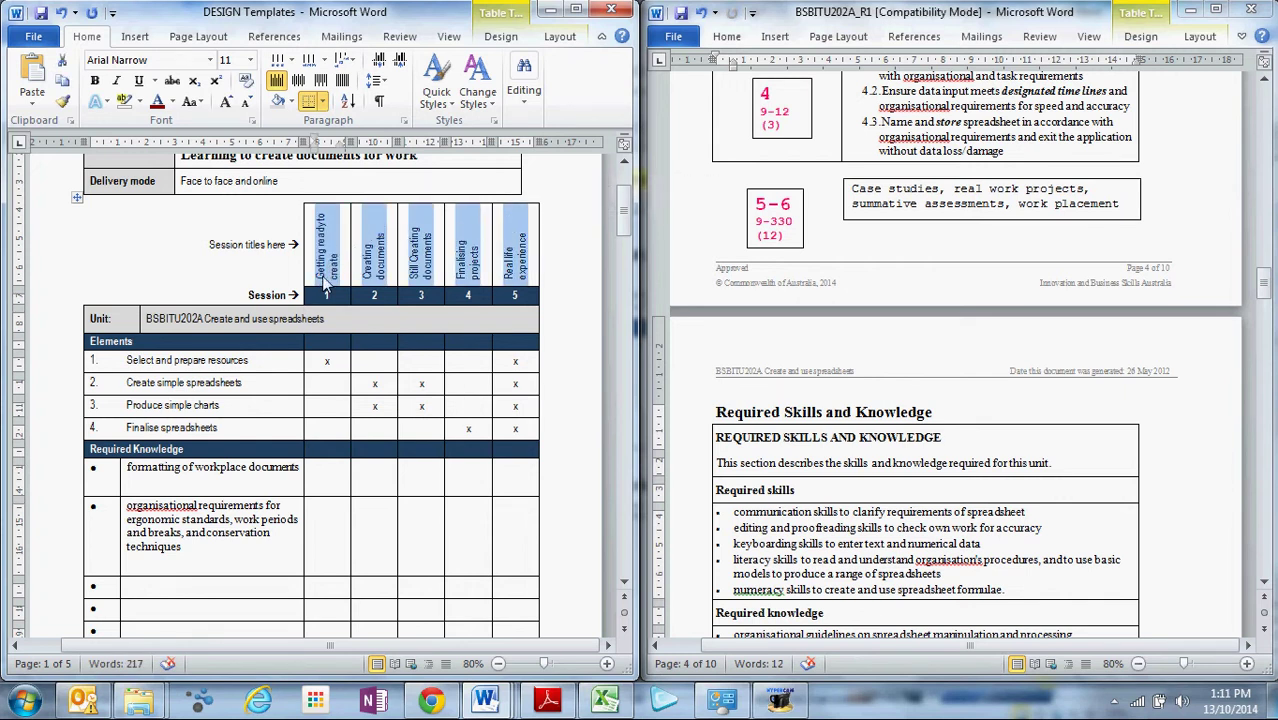
pyautogui.click(378, 276)
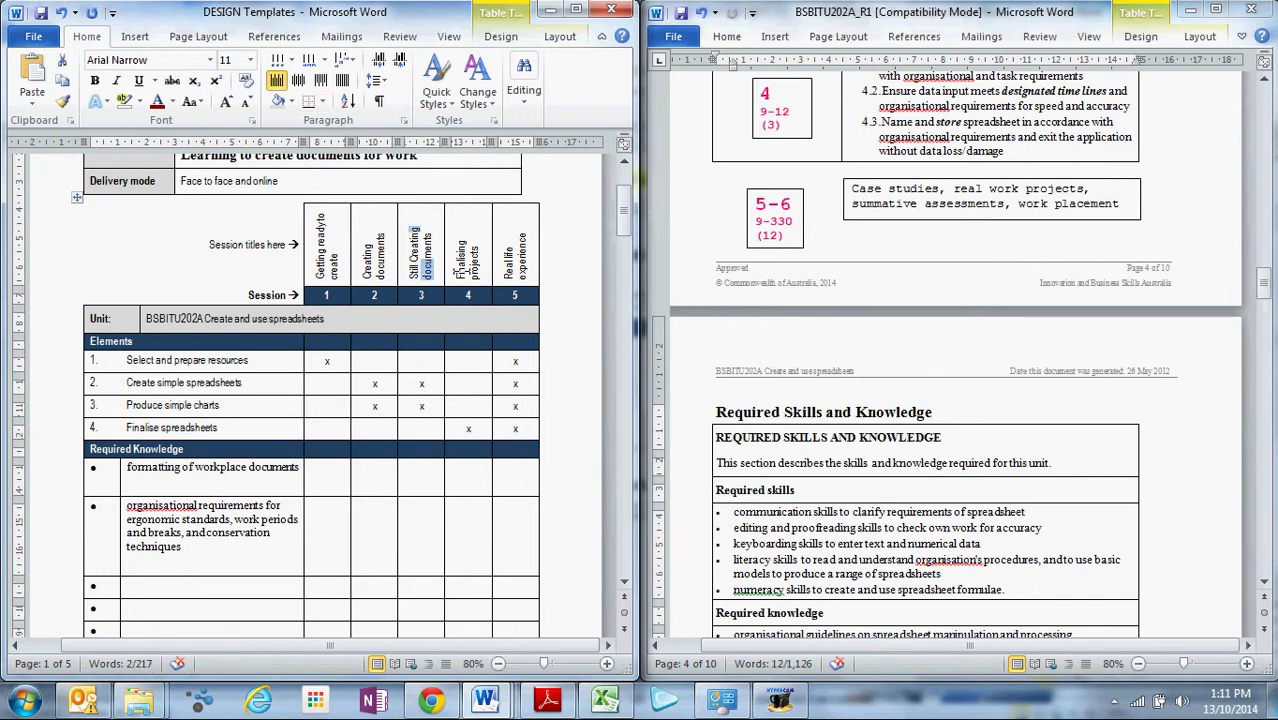
pyautogui.moveTo(462, 280); pyautogui.dragTo(533, 262)
# Check "formatting of workplace documents" against performance criterion 2.2 and mark it with x for sessions 2 and 3.
pyautogui.click(147, 479)
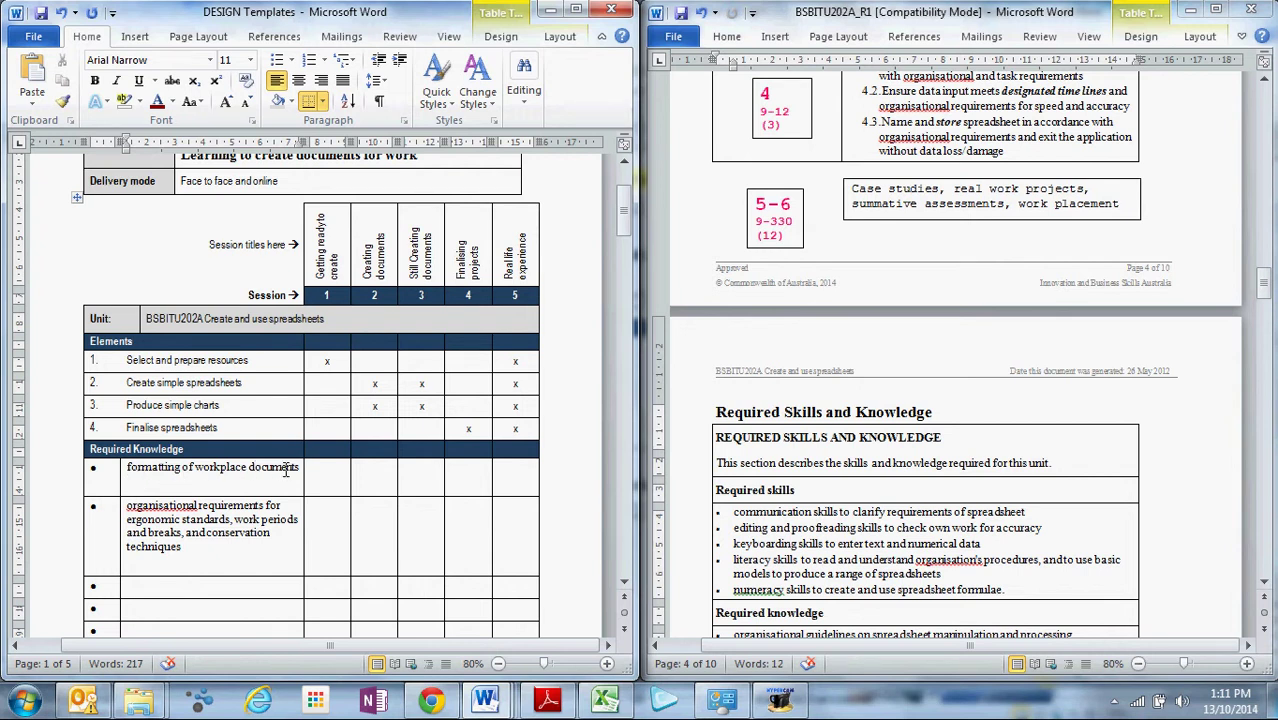
pyautogui.scroll(10, 812, 327)
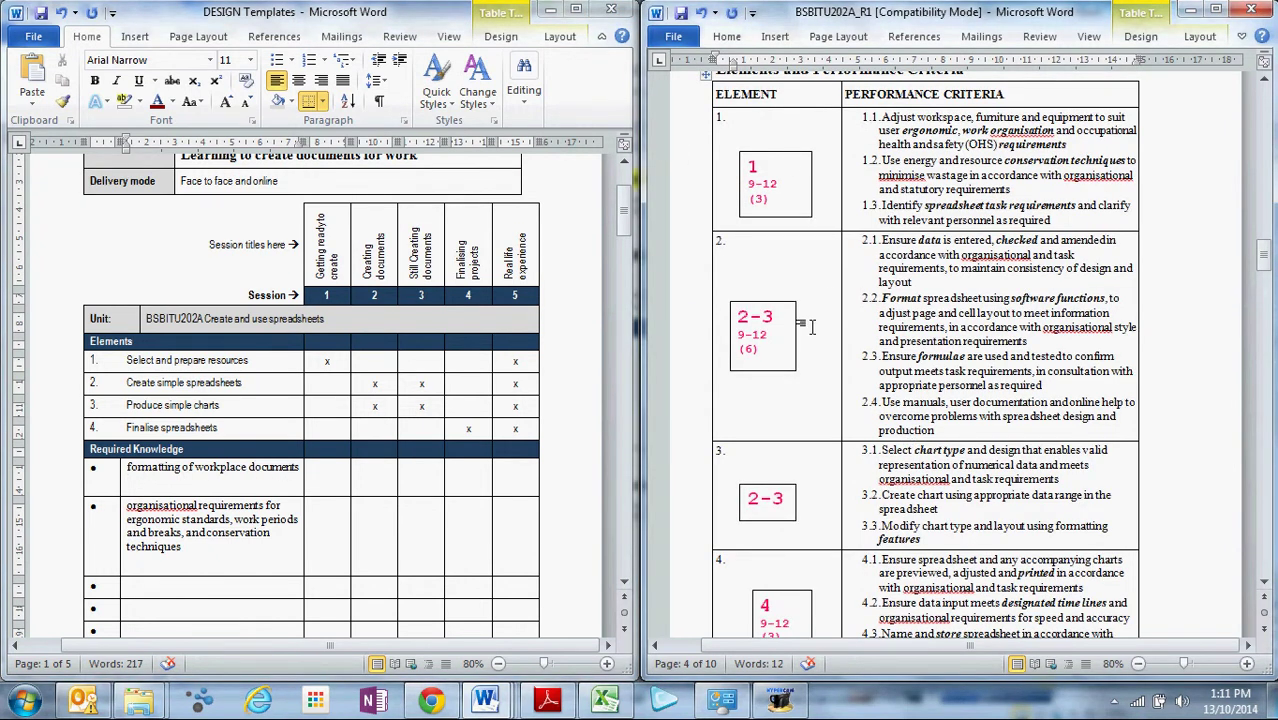
pyautogui.moveTo(883, 300); pyautogui.dragTo(1104, 300)
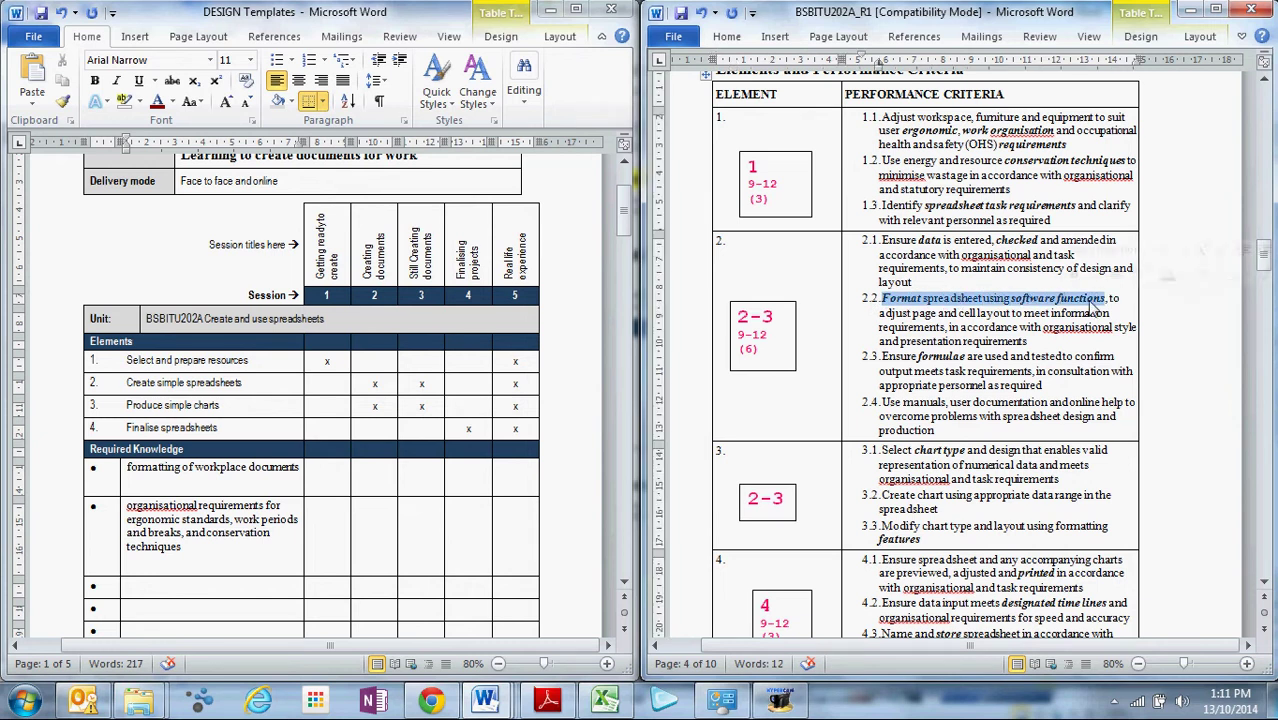
pyautogui.doubleClick(900, 314)
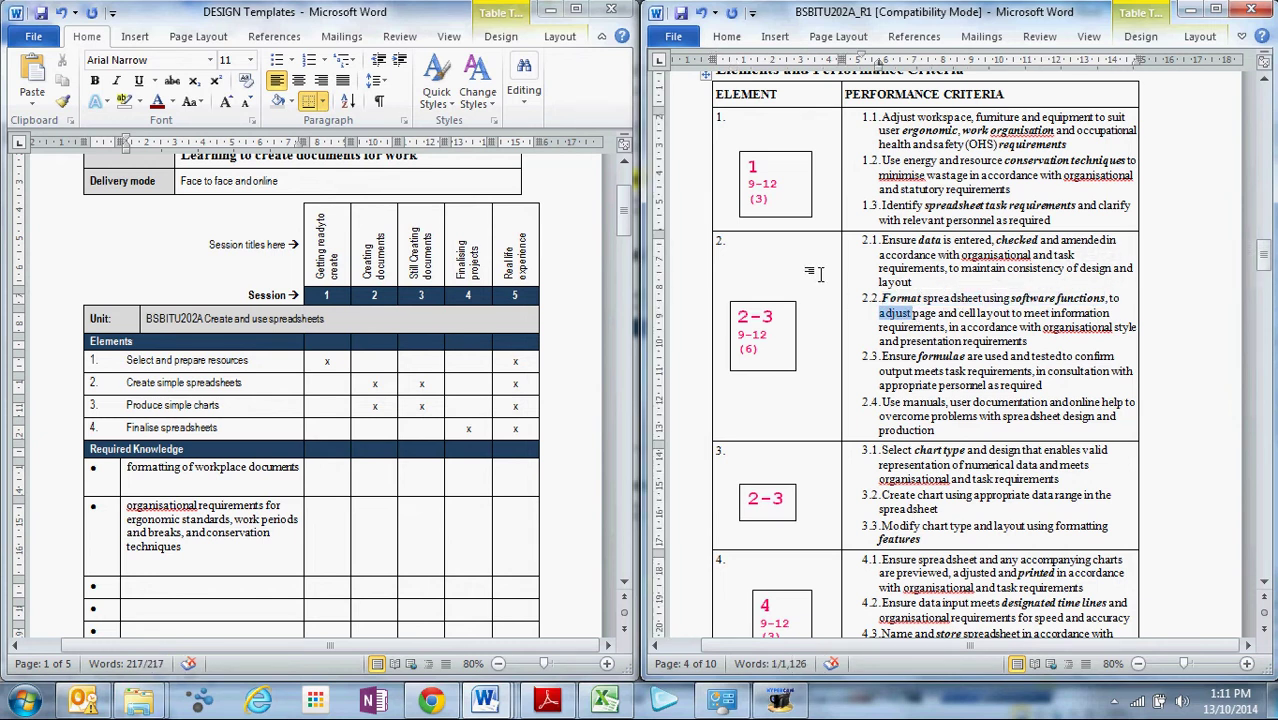
pyautogui.click(168, 476)
pyautogui.tripleClick(168, 476)
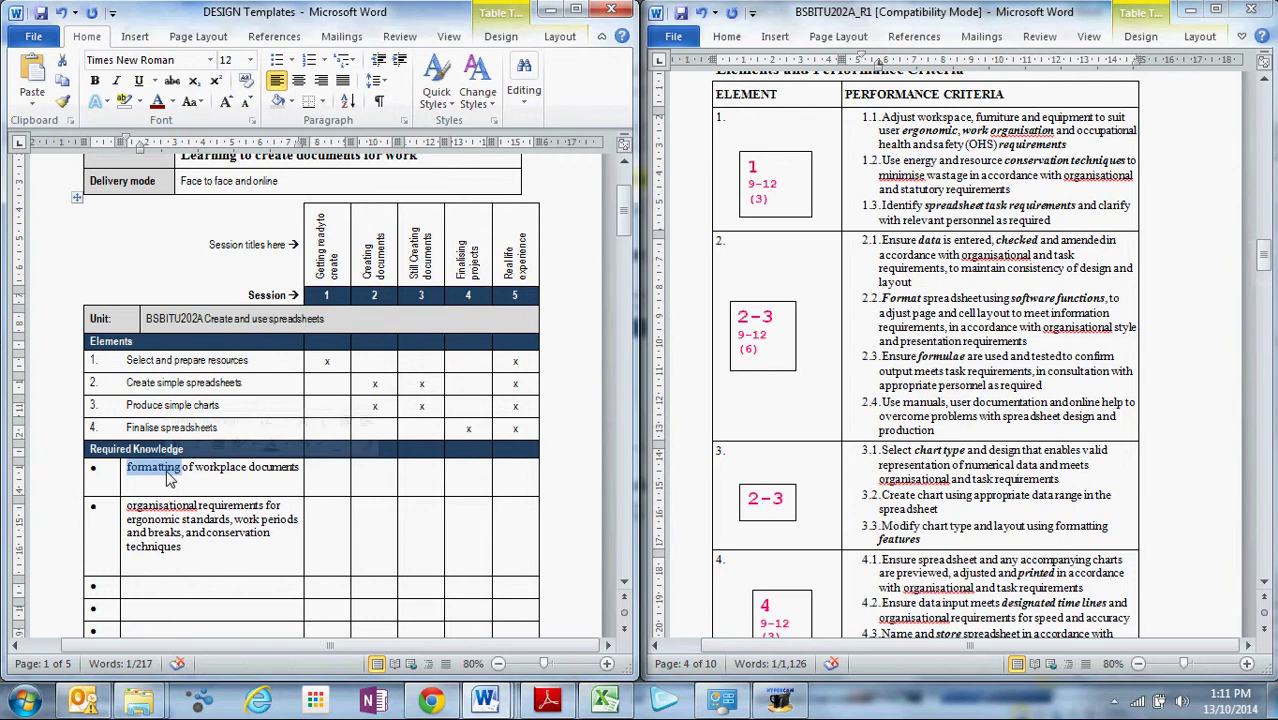
pyautogui.doubleClick(918, 301)
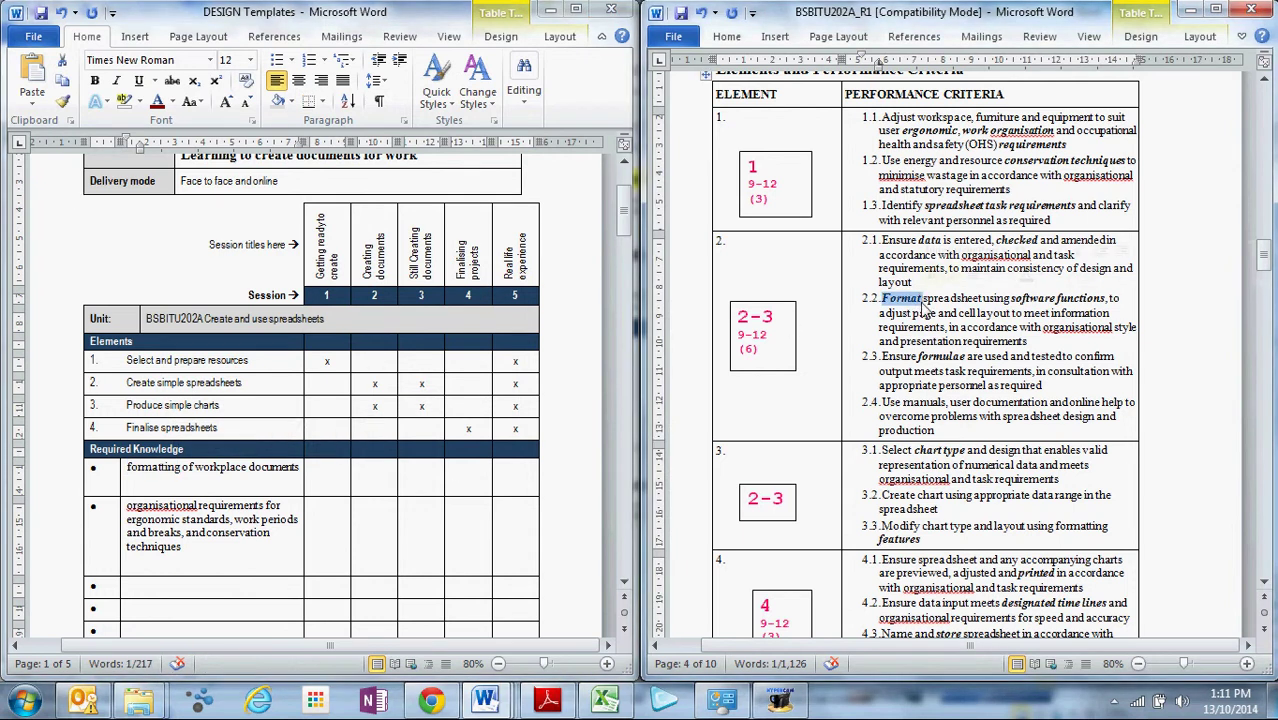
pyautogui.click(760, 262)
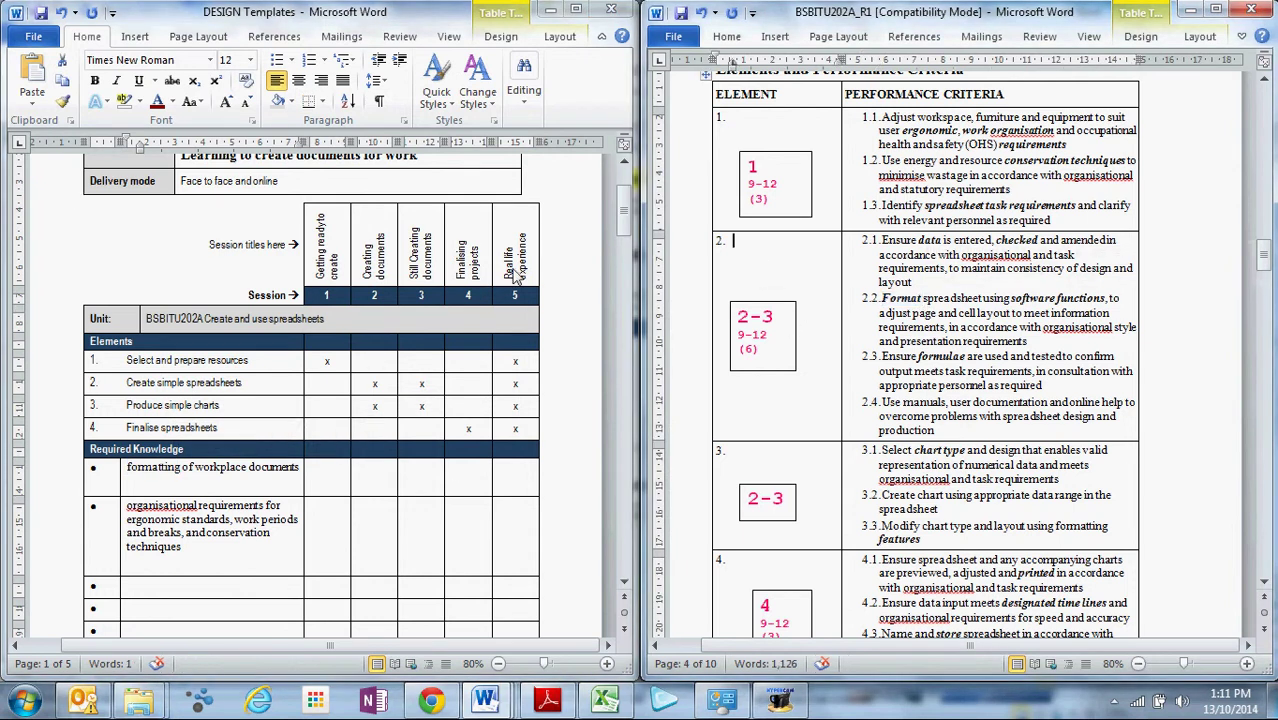
pyautogui.click(378, 478)
pyautogui.write('x')
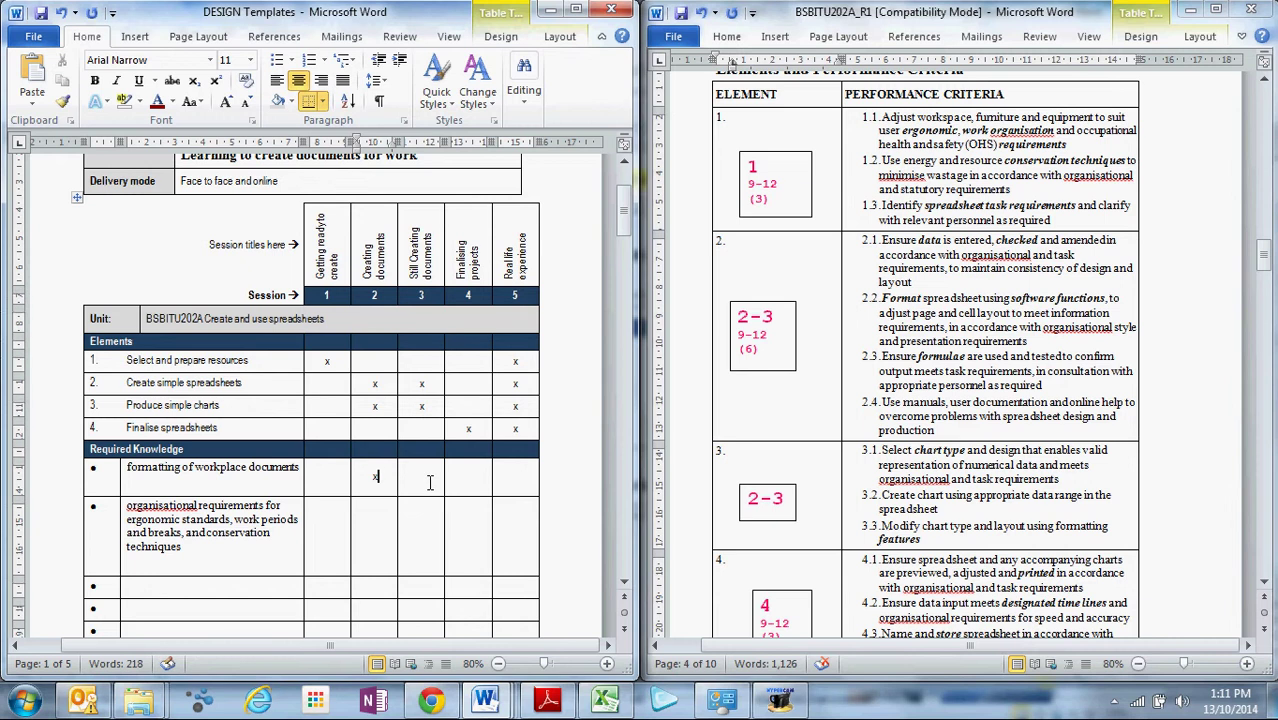
pyautogui.click(422, 482)
pyautogui.write('x')
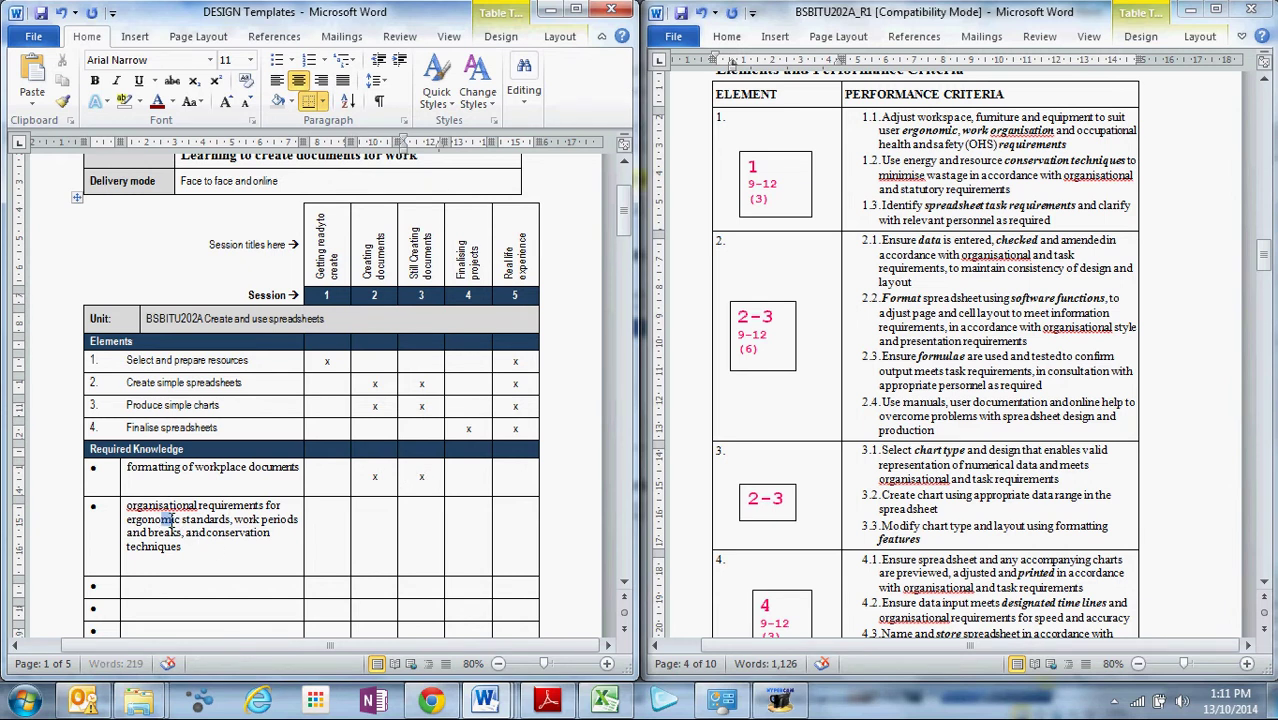
# Check the organisational ergonomic requirements item against performance criterion 1.1 and mark it with x for session 1.
pyautogui.moveTo(168, 519); pyautogui.dragTo(210, 520)
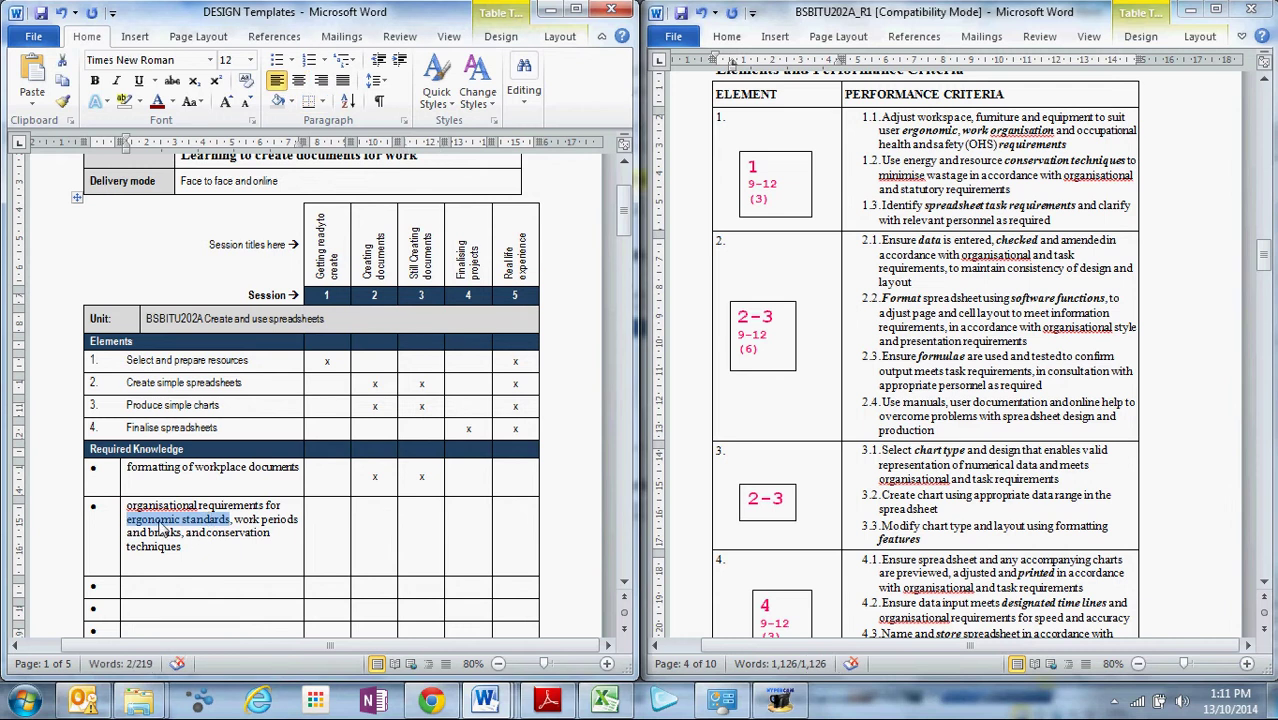
pyautogui.click(175, 535)
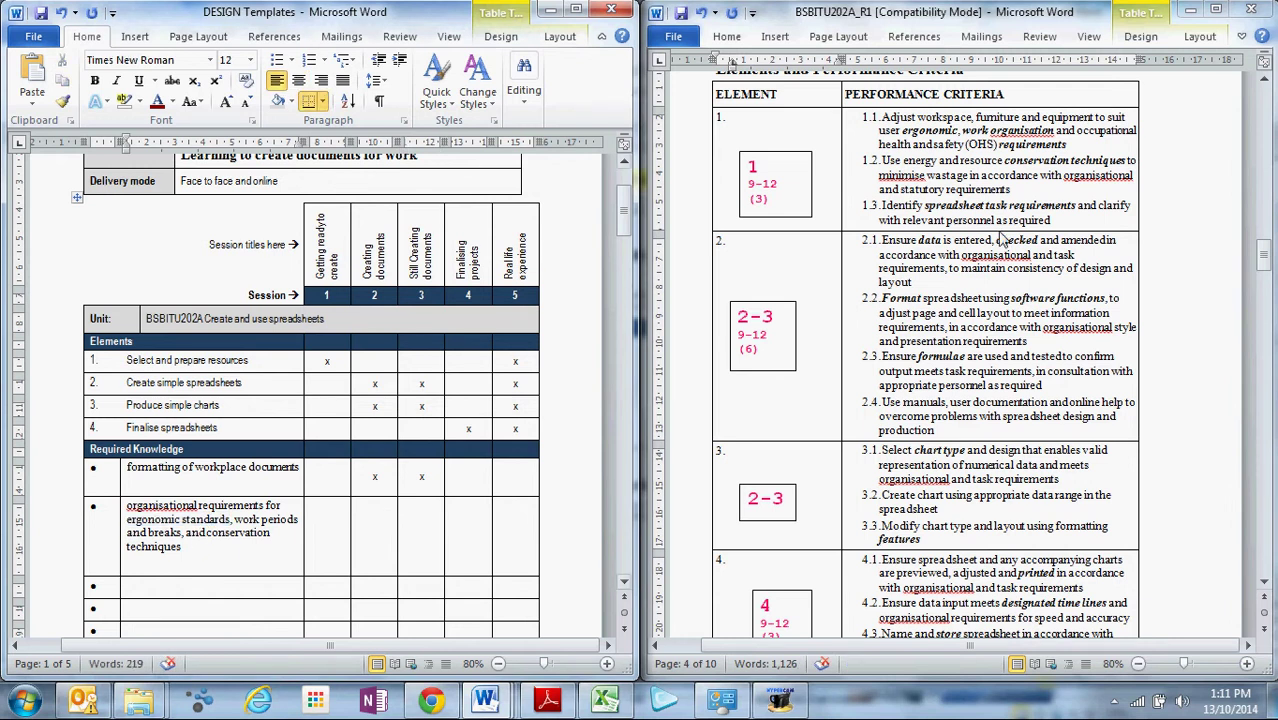
pyautogui.click(733, 241)
pyautogui.moveTo(917, 117); pyautogui.dragTo(1066, 148)
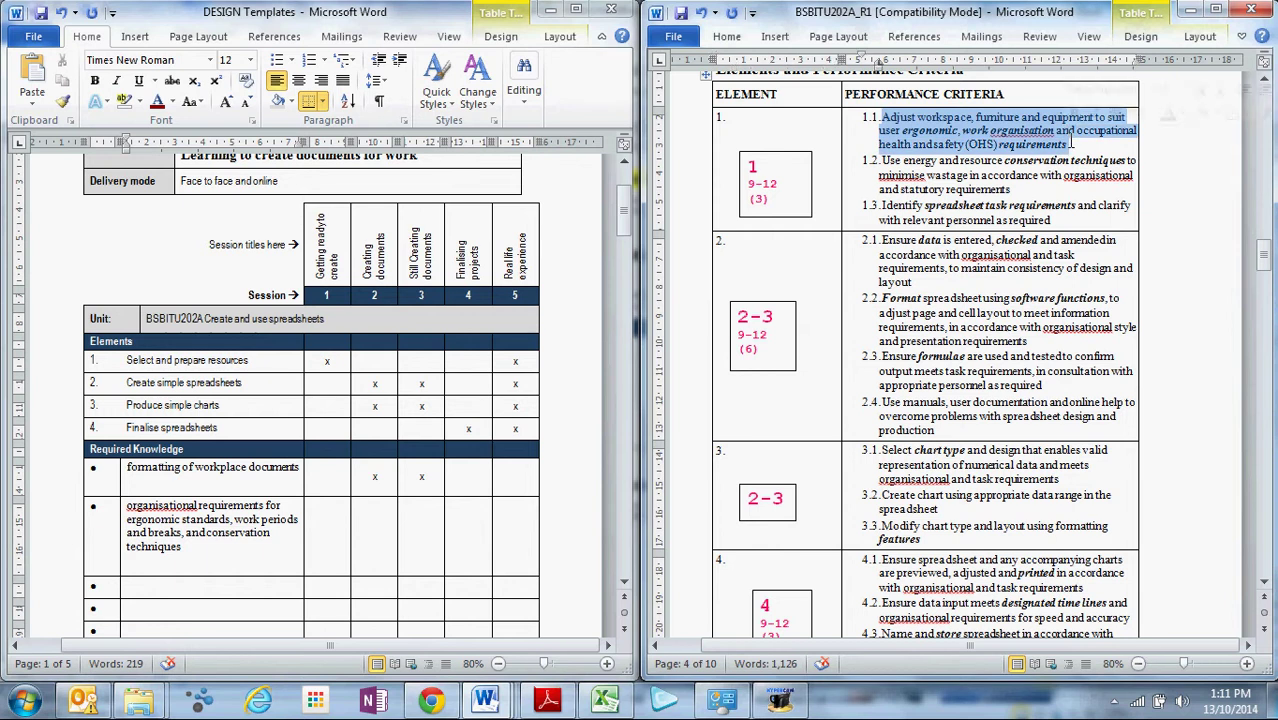
pyautogui.click(733, 117)
pyautogui.click(322, 524)
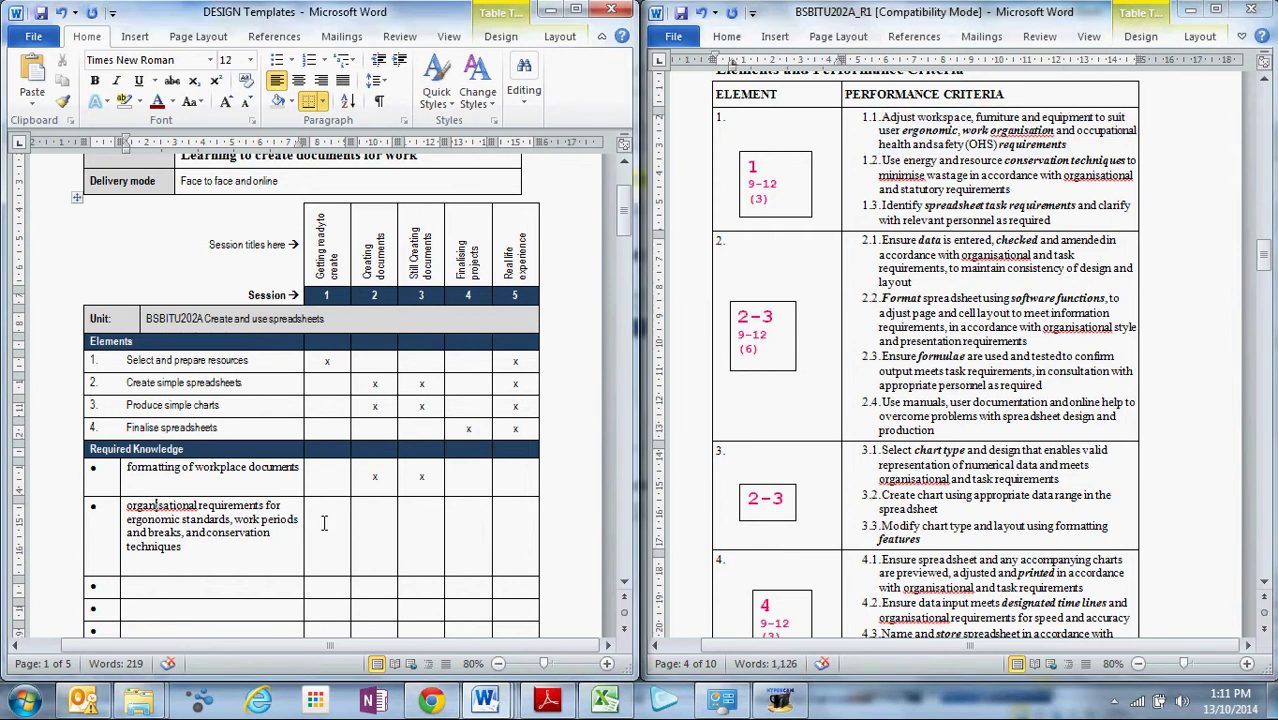
pyautogui.write('x')
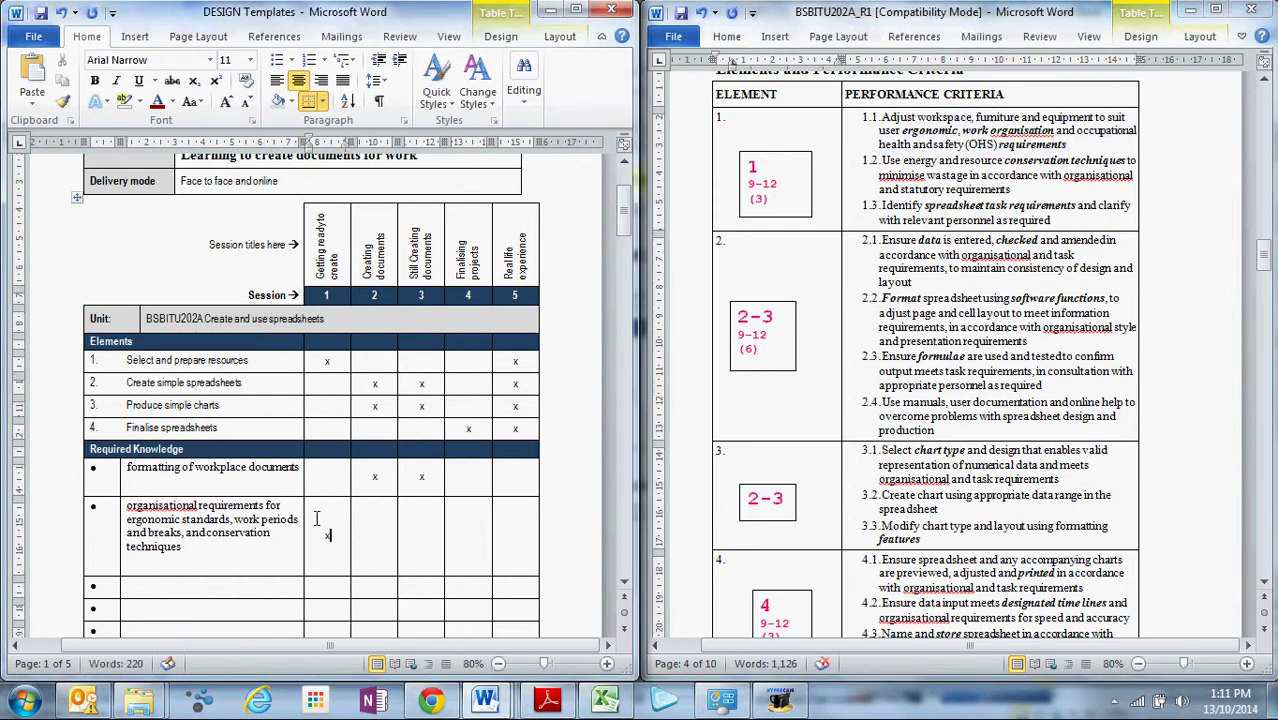
# Mark both Required Knowledge items with x for session 5.
pyautogui.click(252, 476)
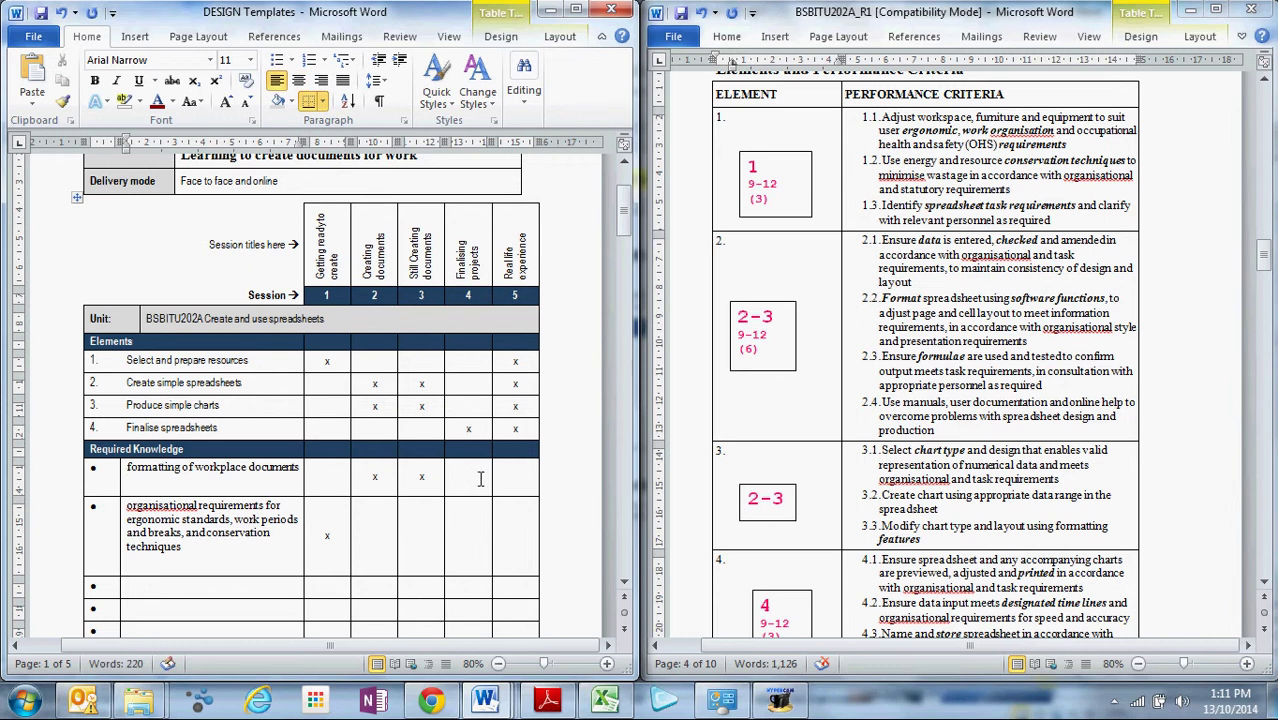
pyautogui.click(516, 477)
pyautogui.write('x')
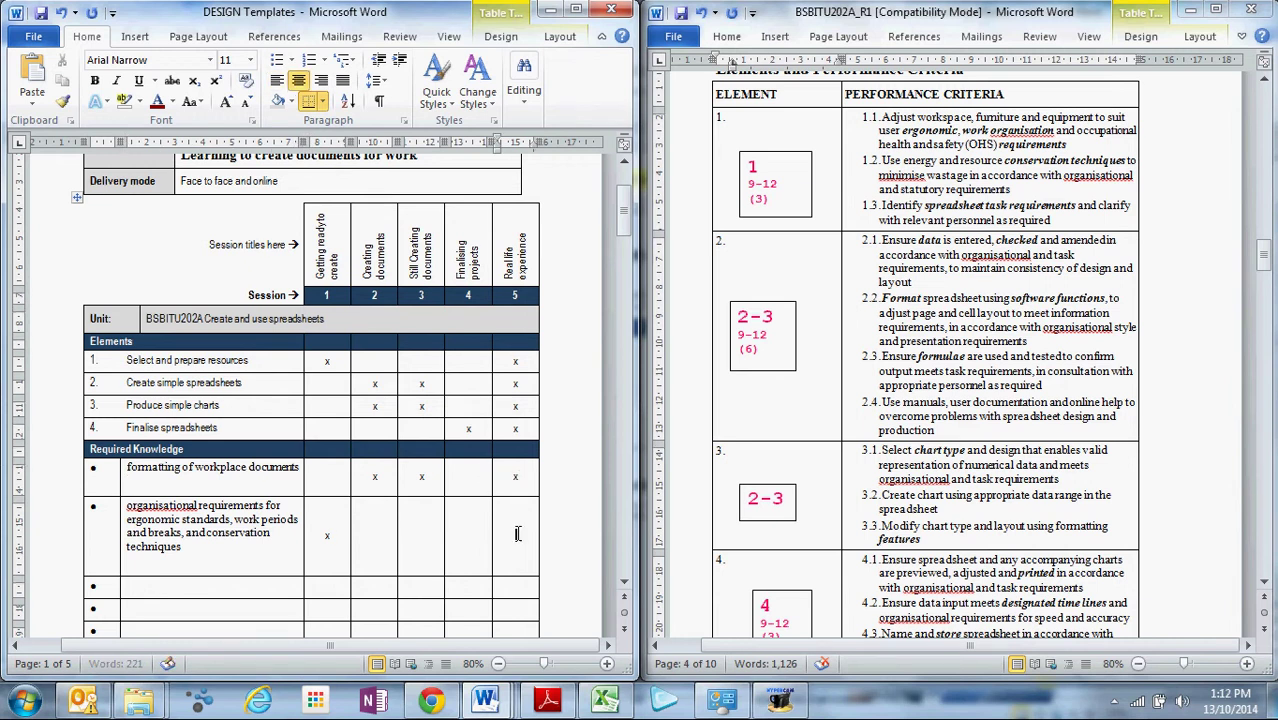
pyautogui.click(518, 533)
pyautogui.write('x')
# Review the competency map from its knowledge and skills sections back to its heading and session titles.
pyautogui.scroll(-3, 240, 580)
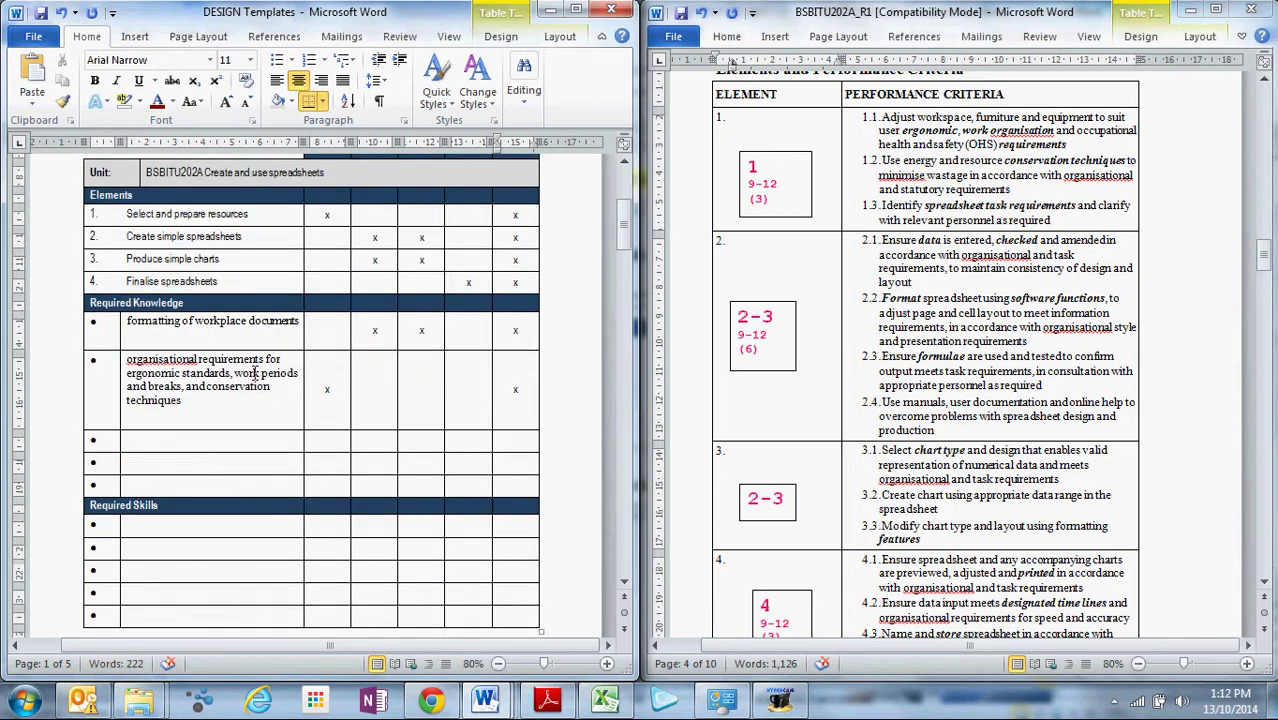
pyautogui.scroll(5, 290, 430)
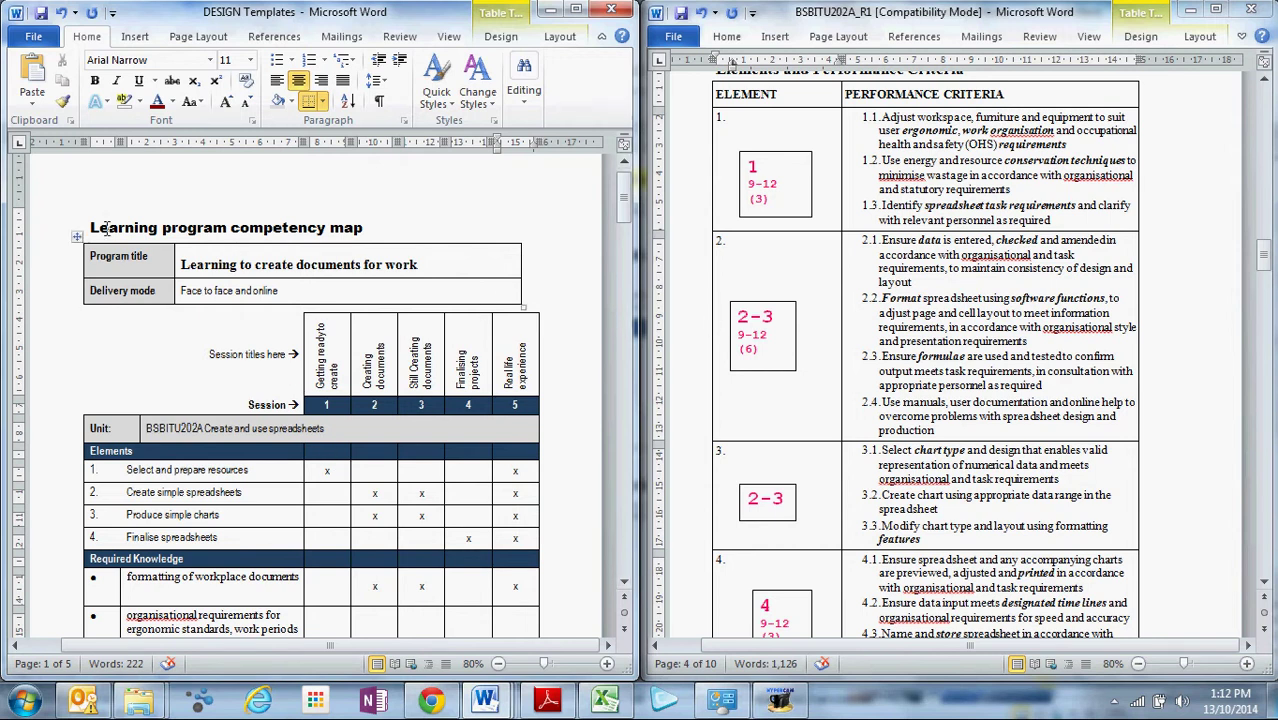
pyautogui.moveTo(106, 227); pyautogui.dragTo(362, 228)
pyautogui.click(374, 345)
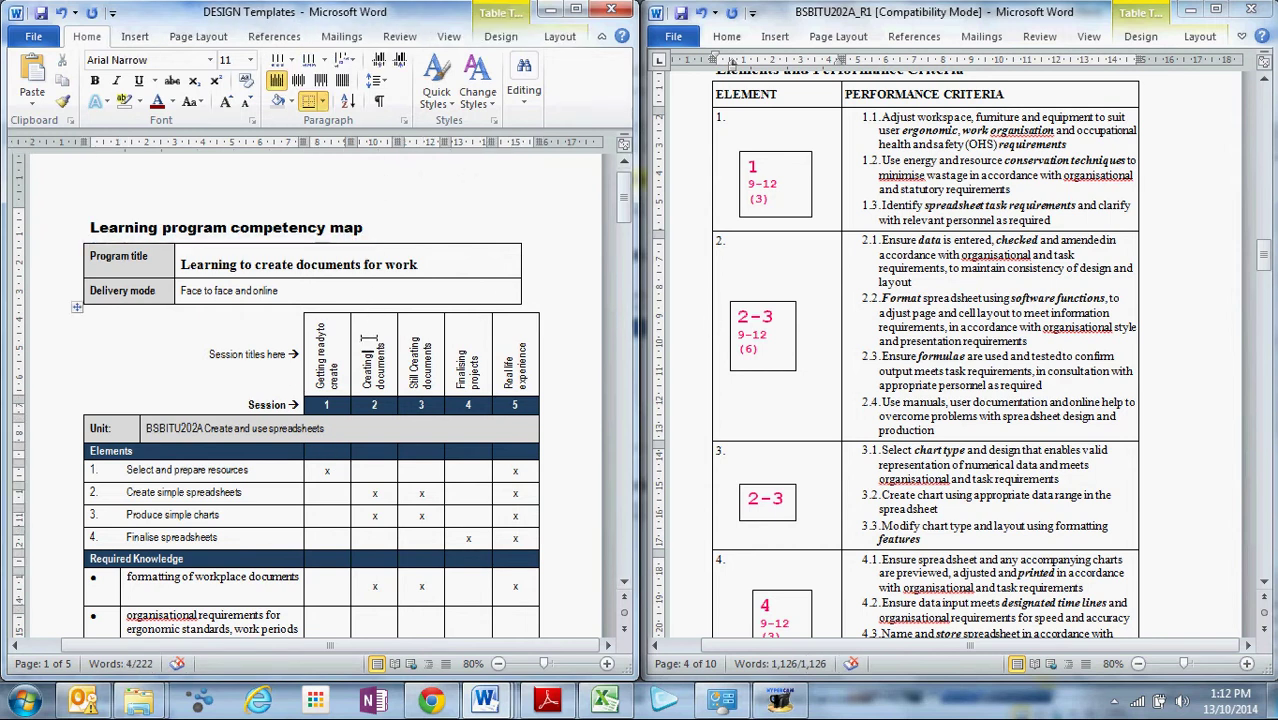